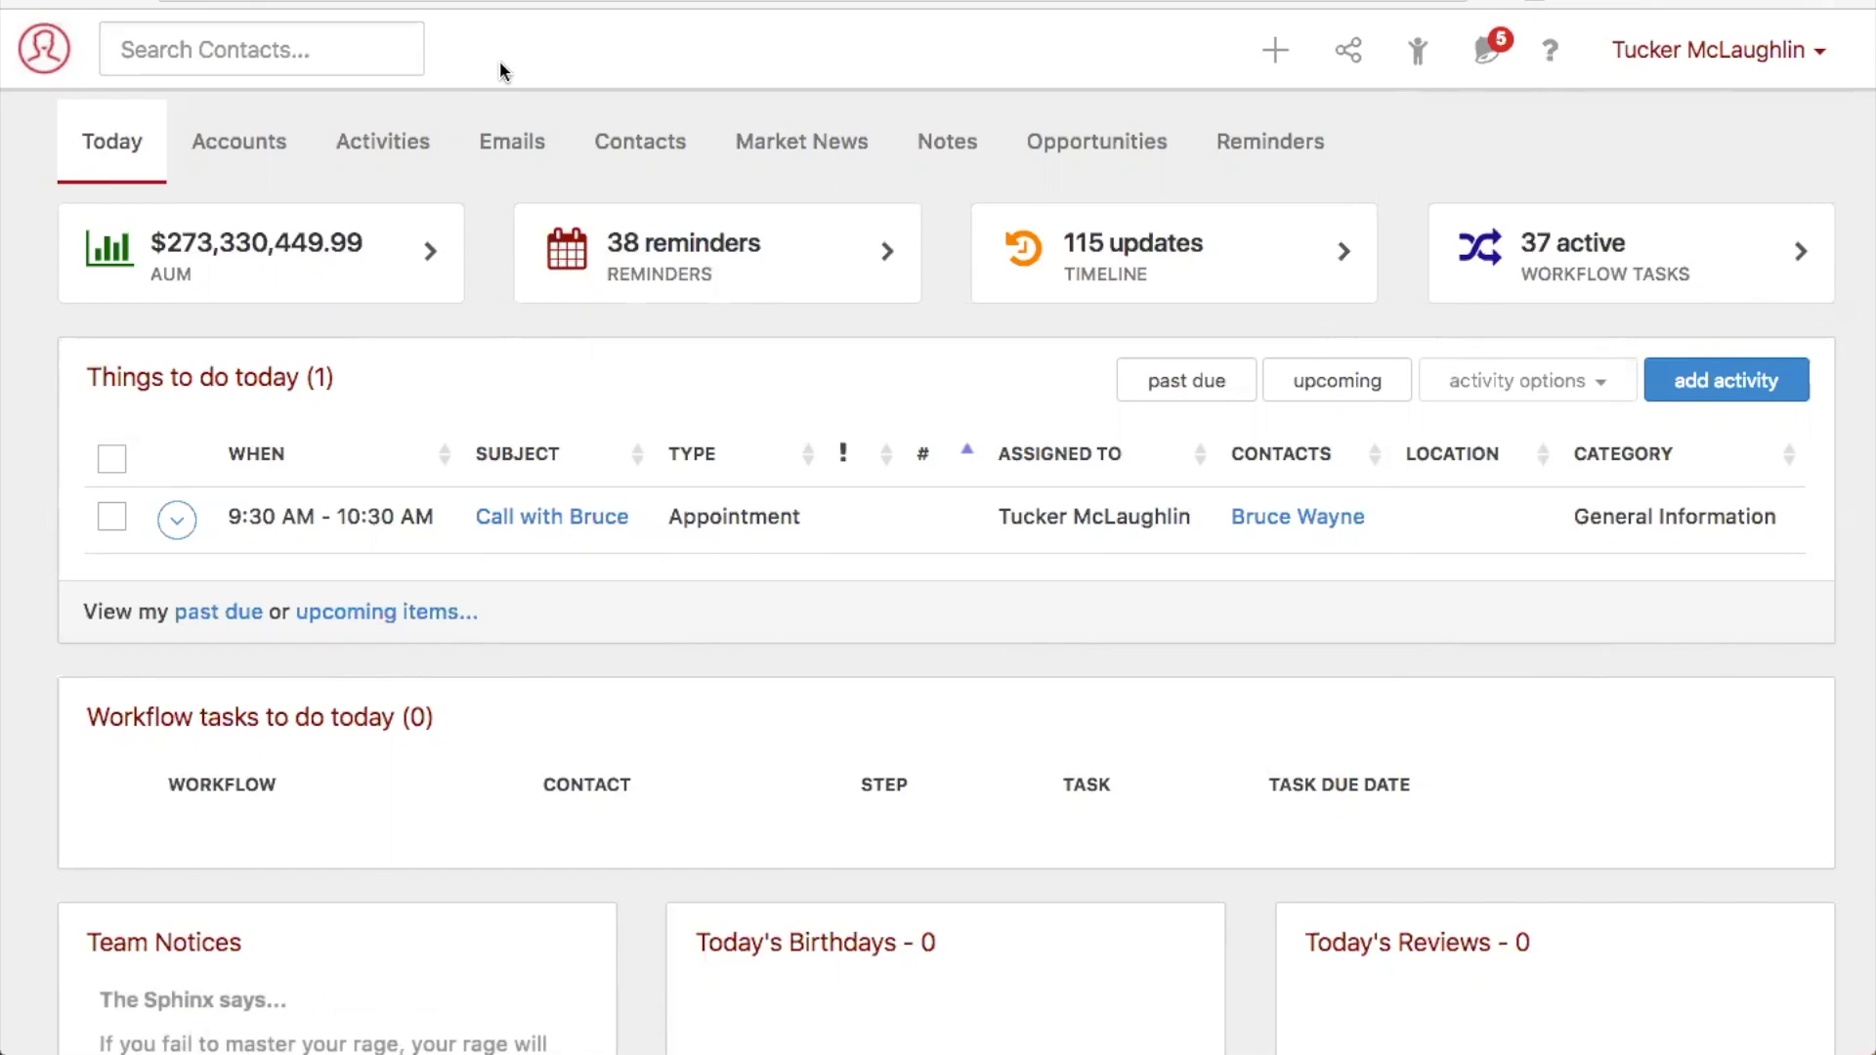
- Search the contacts by last name and open the record of the sociology teacher at Shermer High School
left_click(314, 49)
type("bueller")
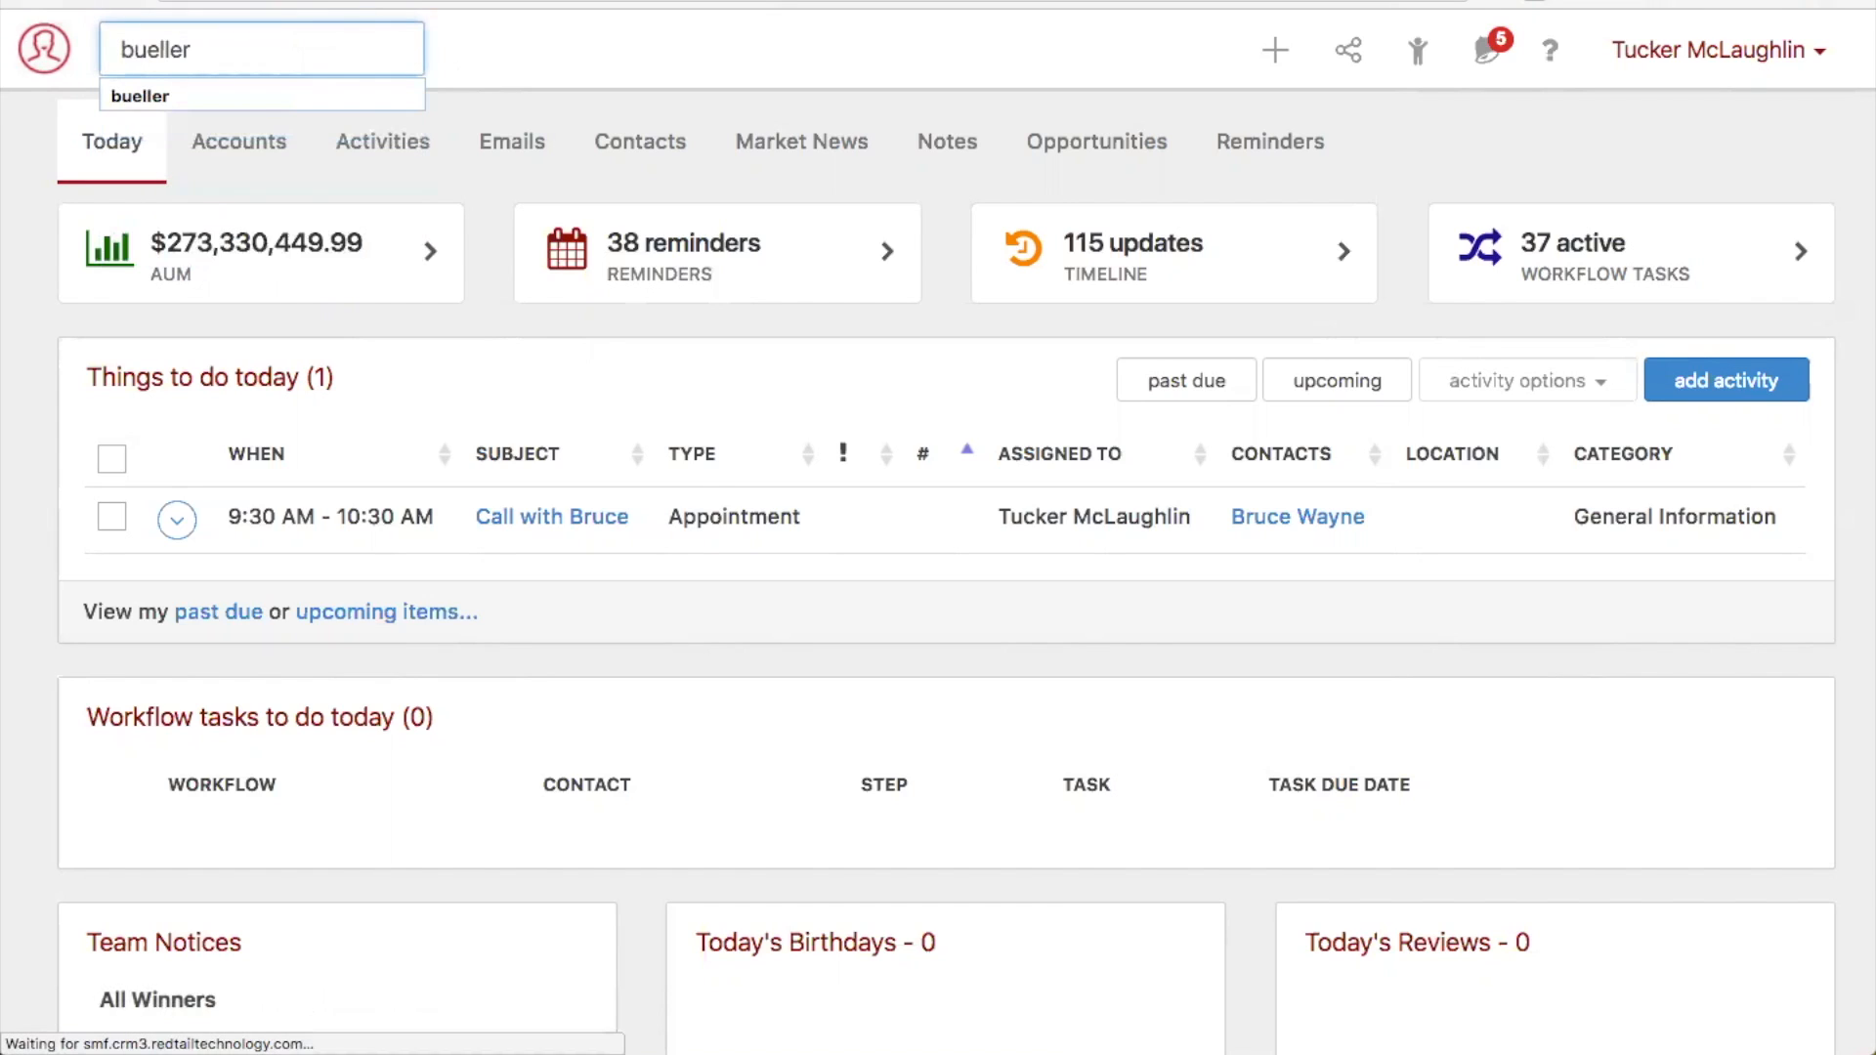
key("Return")
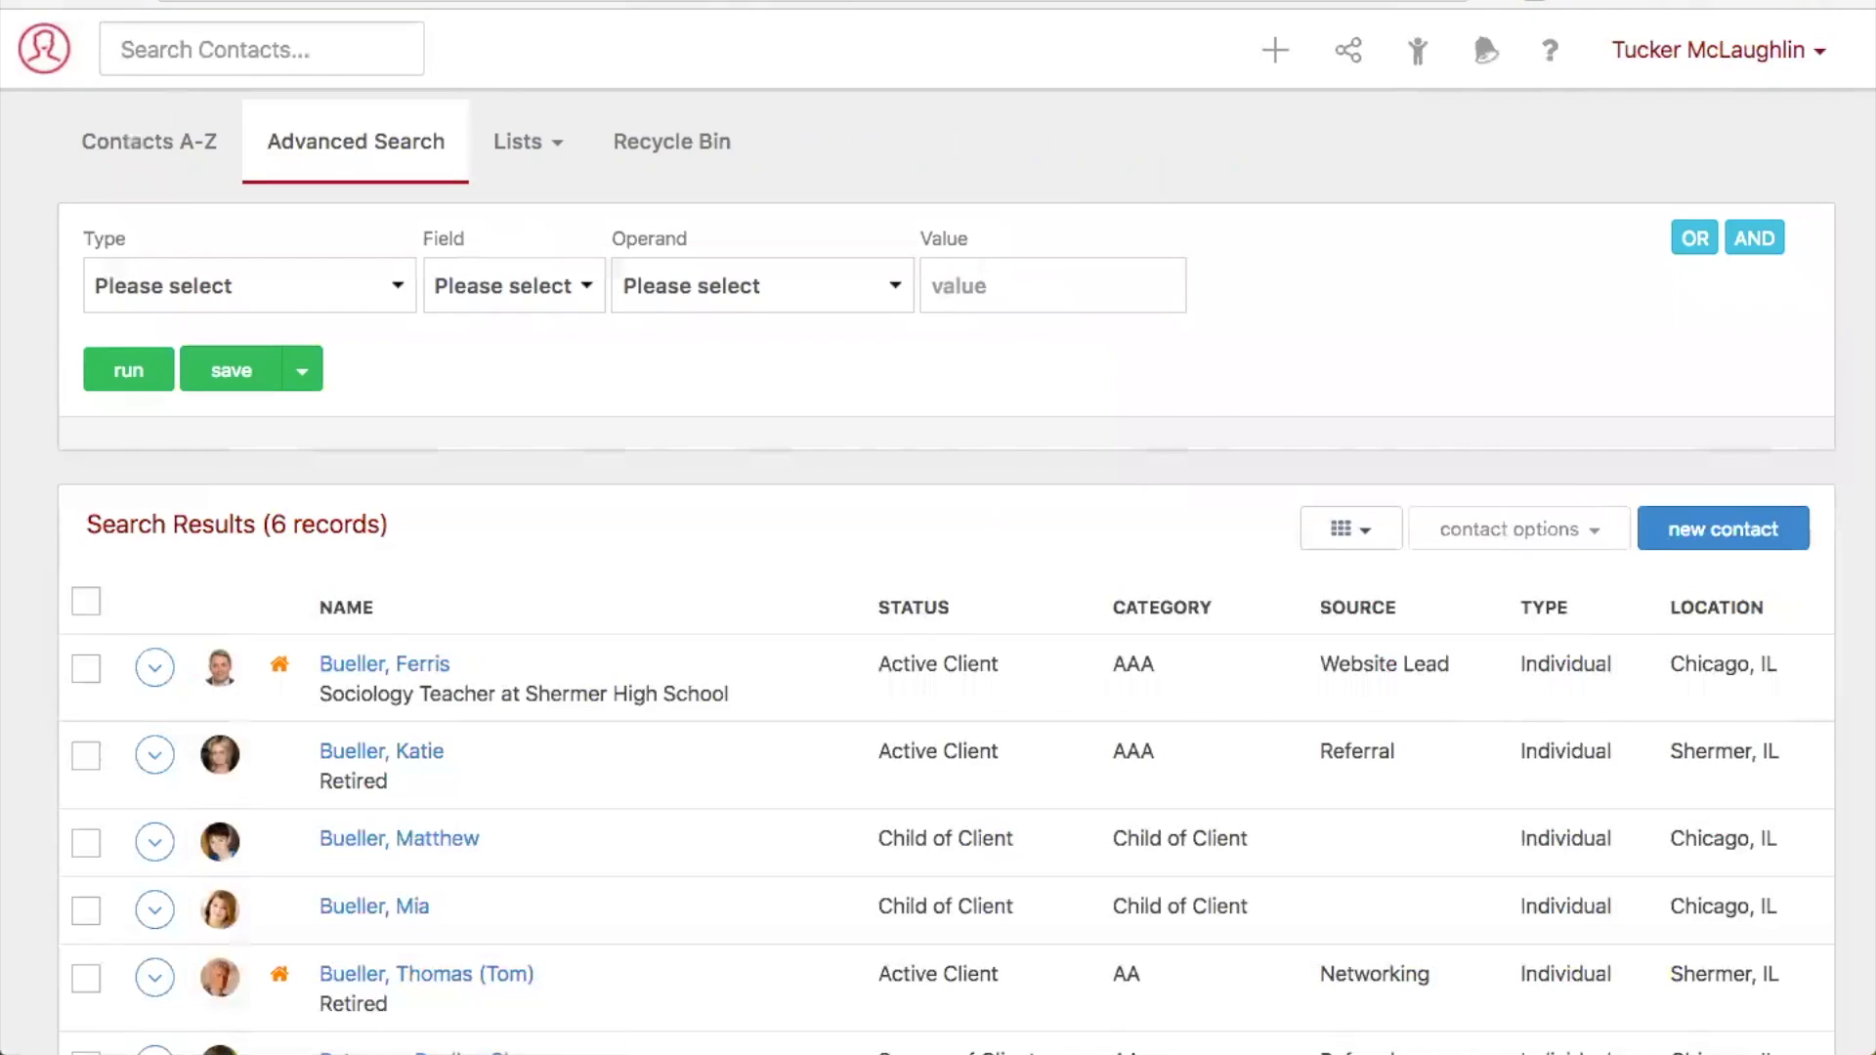
scroll(473, 508, "down", 2)
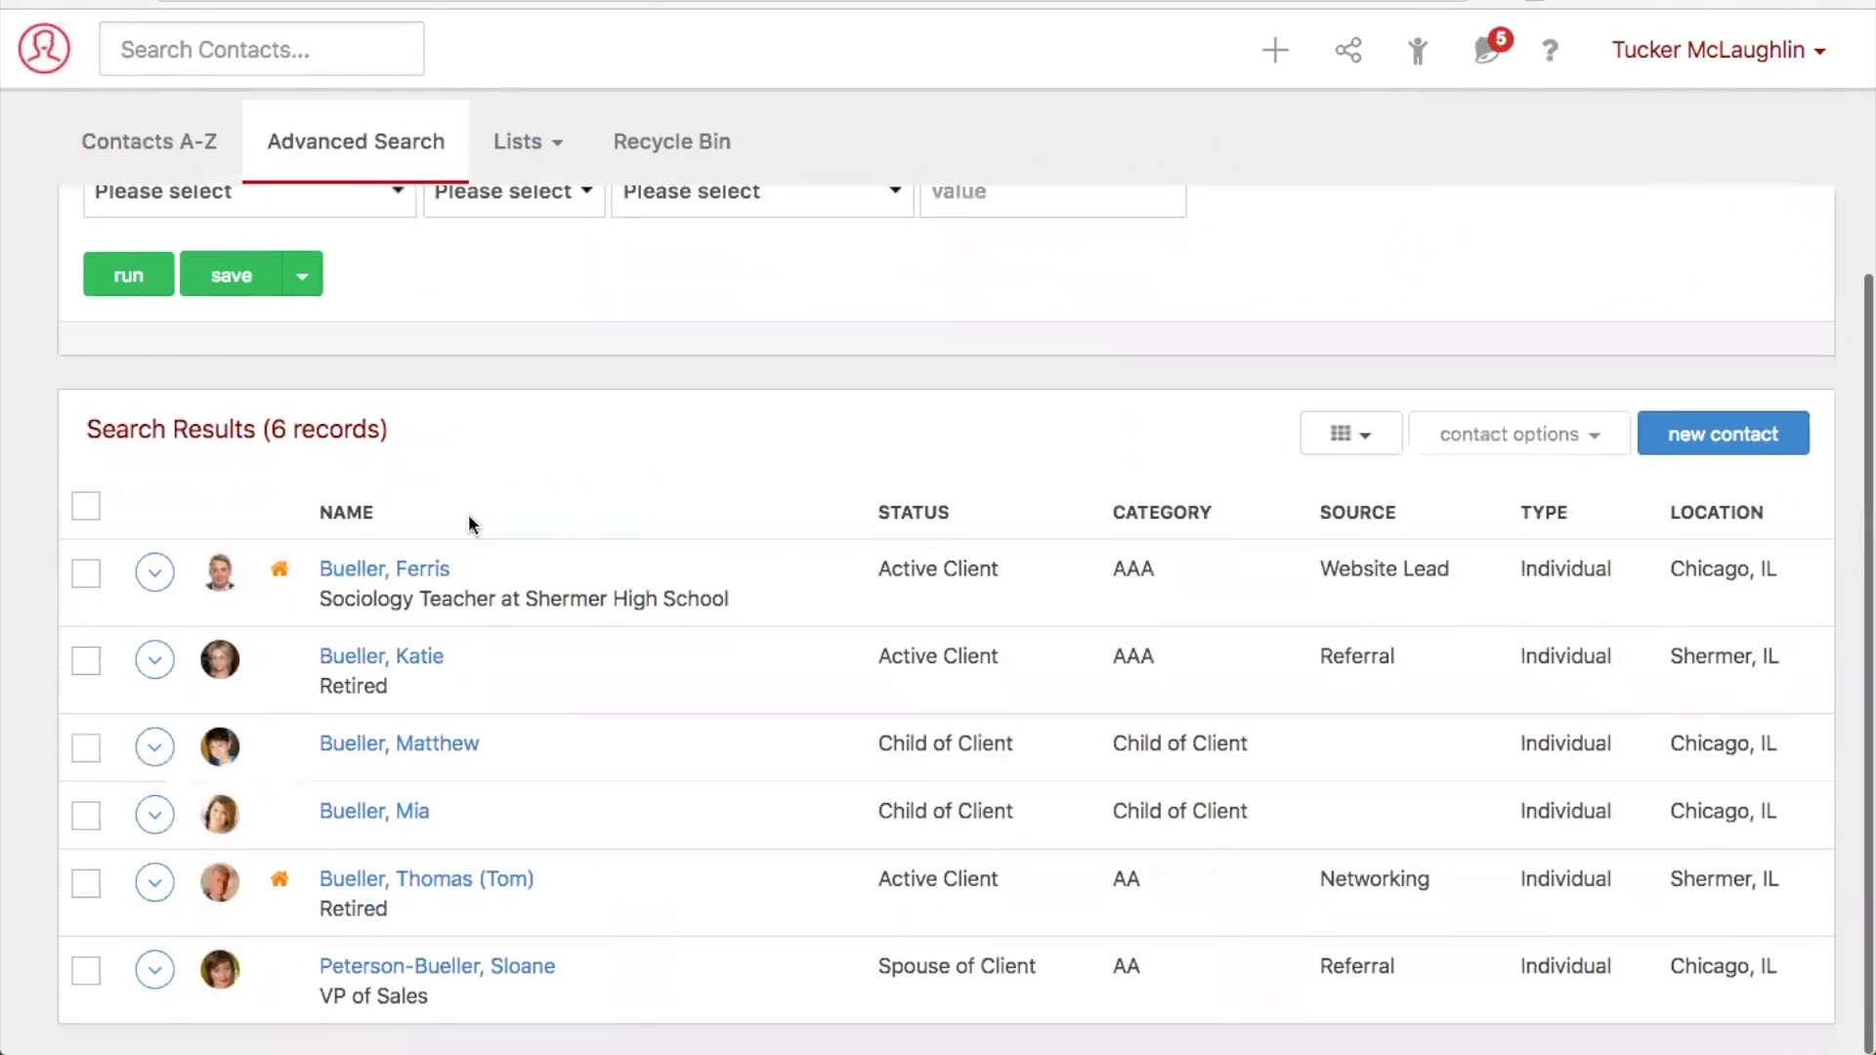
mouse_move(427, 568)
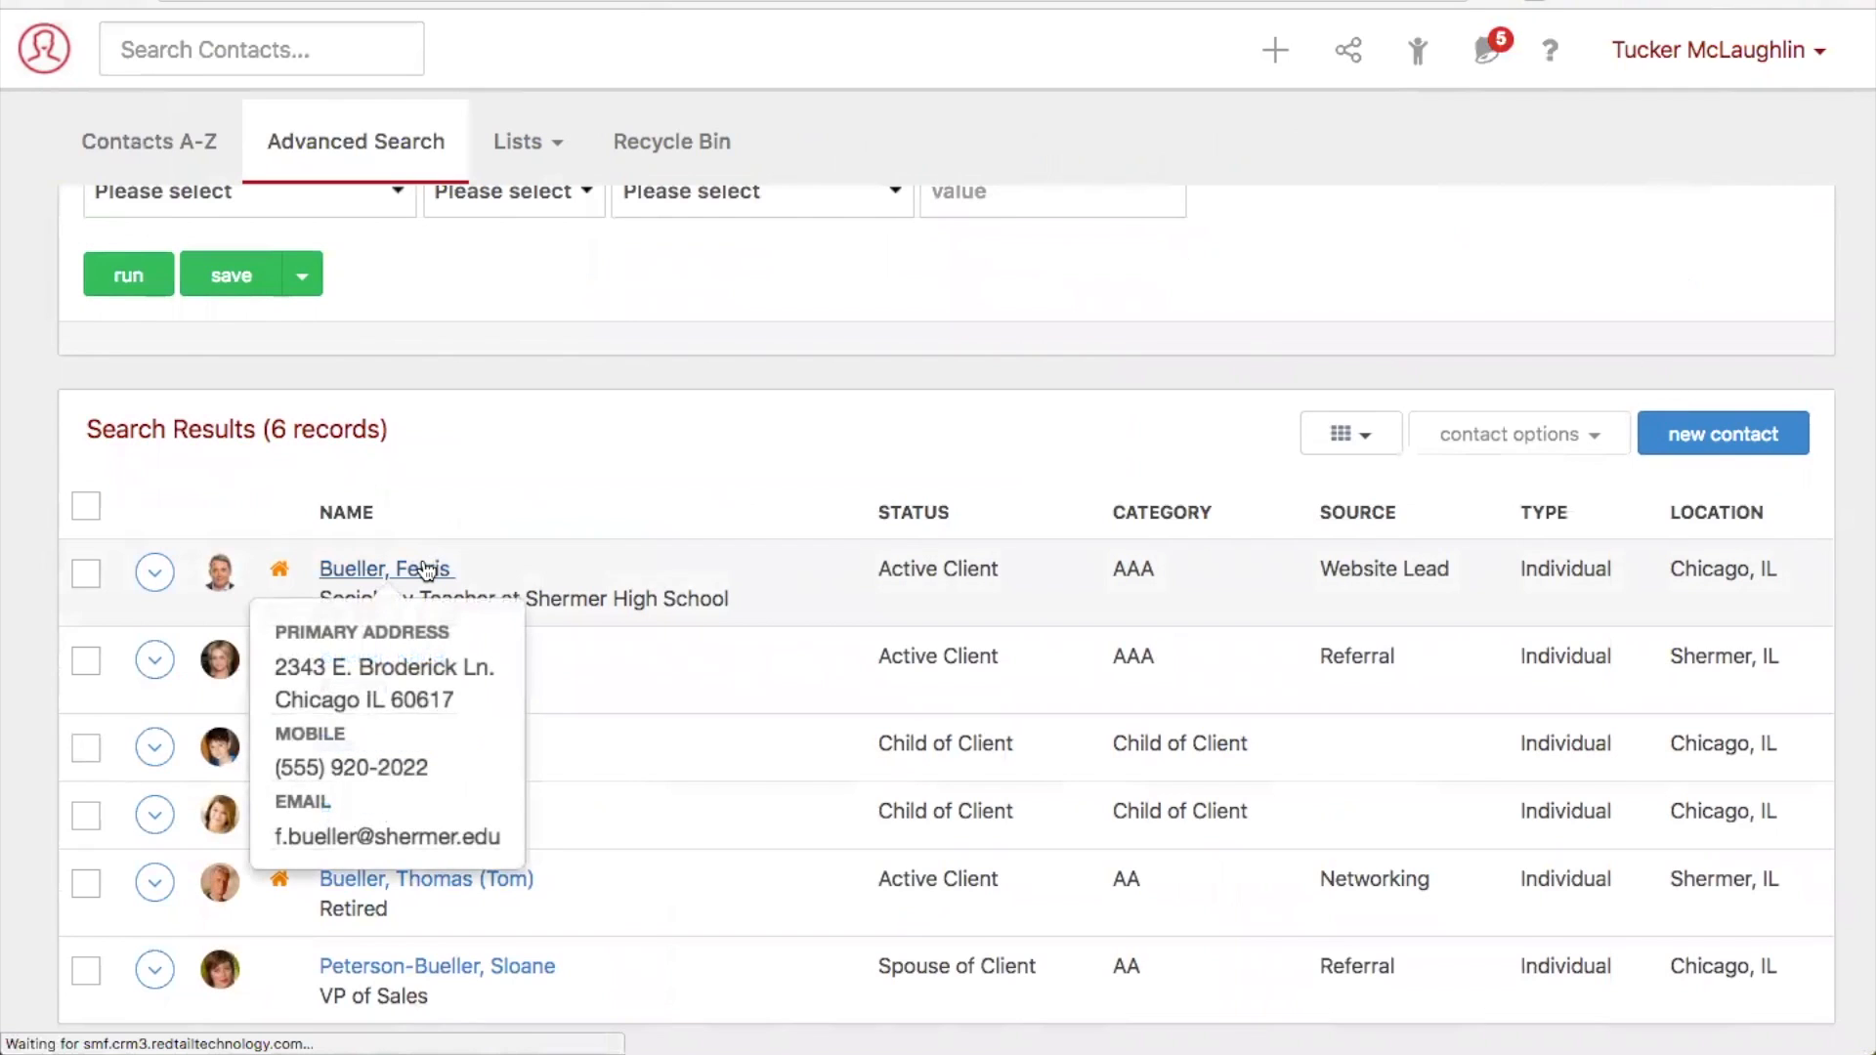
left_click(427, 568)
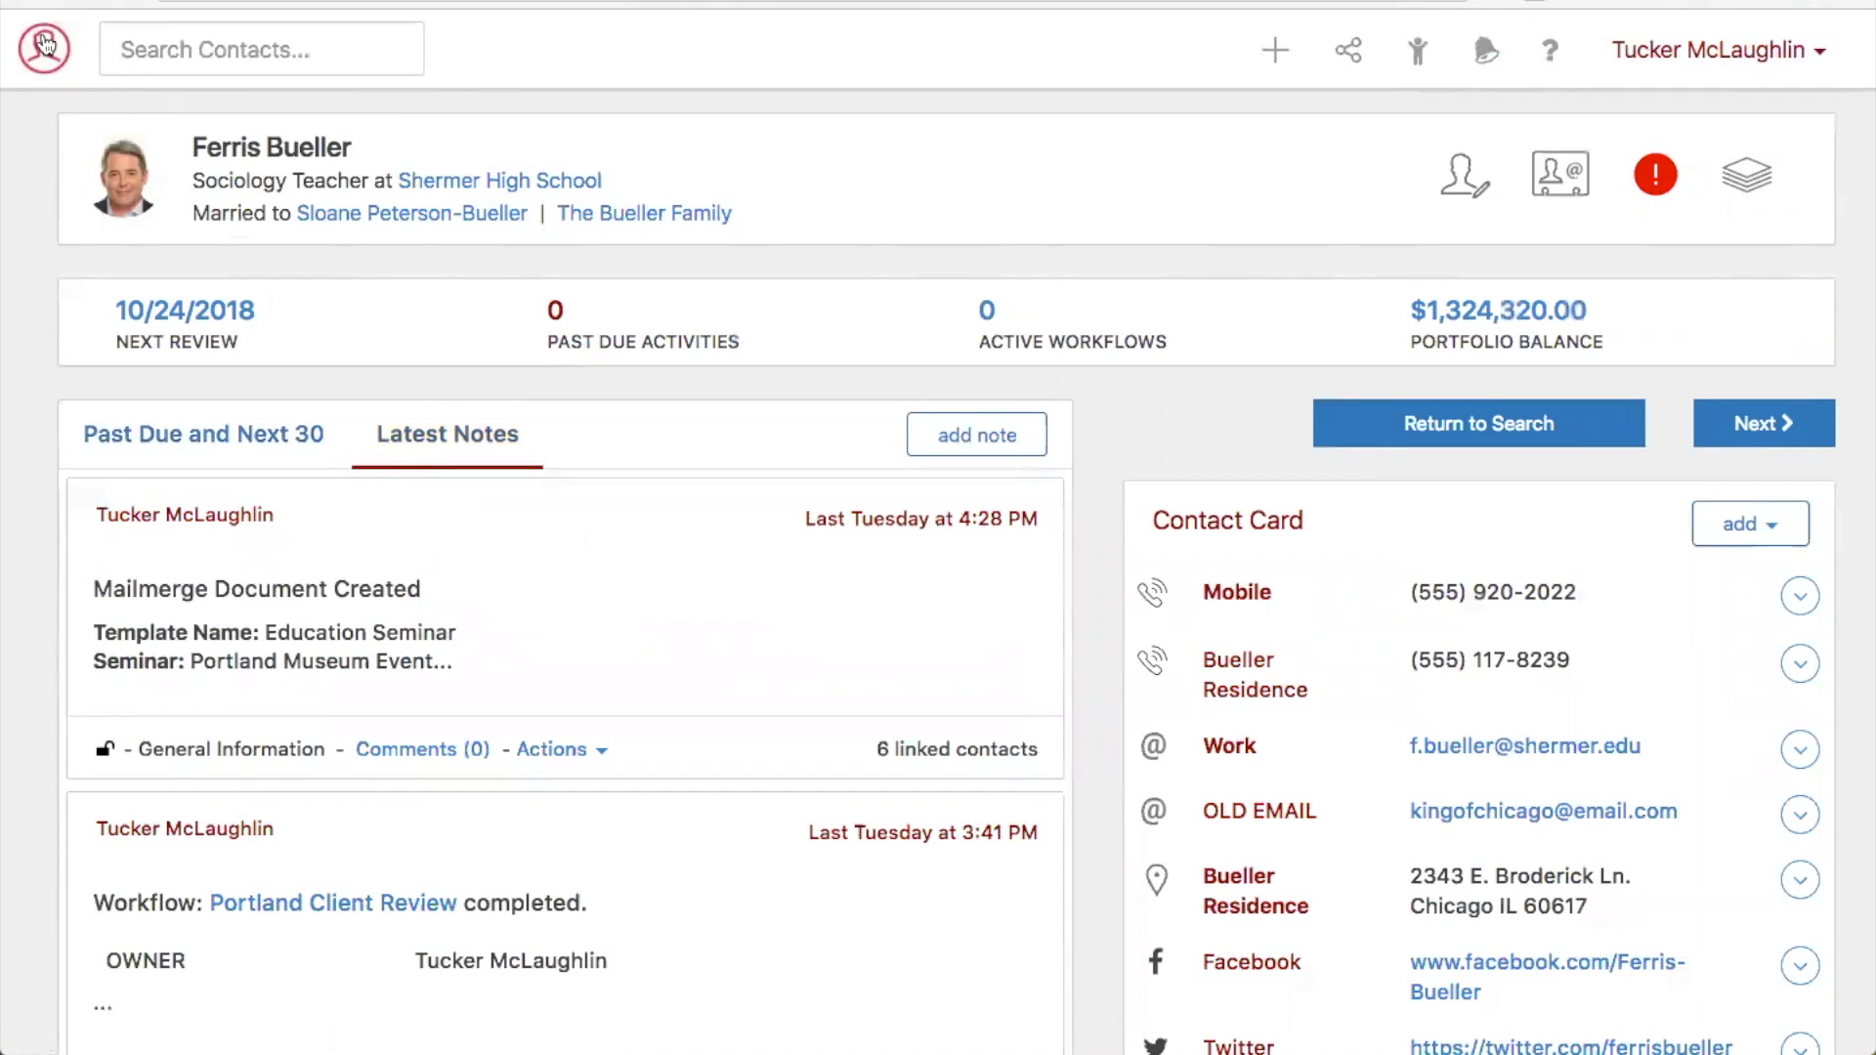
- Upload RTU_Masters_Agenda (2).pdf from the Desktop to the contact's CRM document storage
left_click(46, 58)
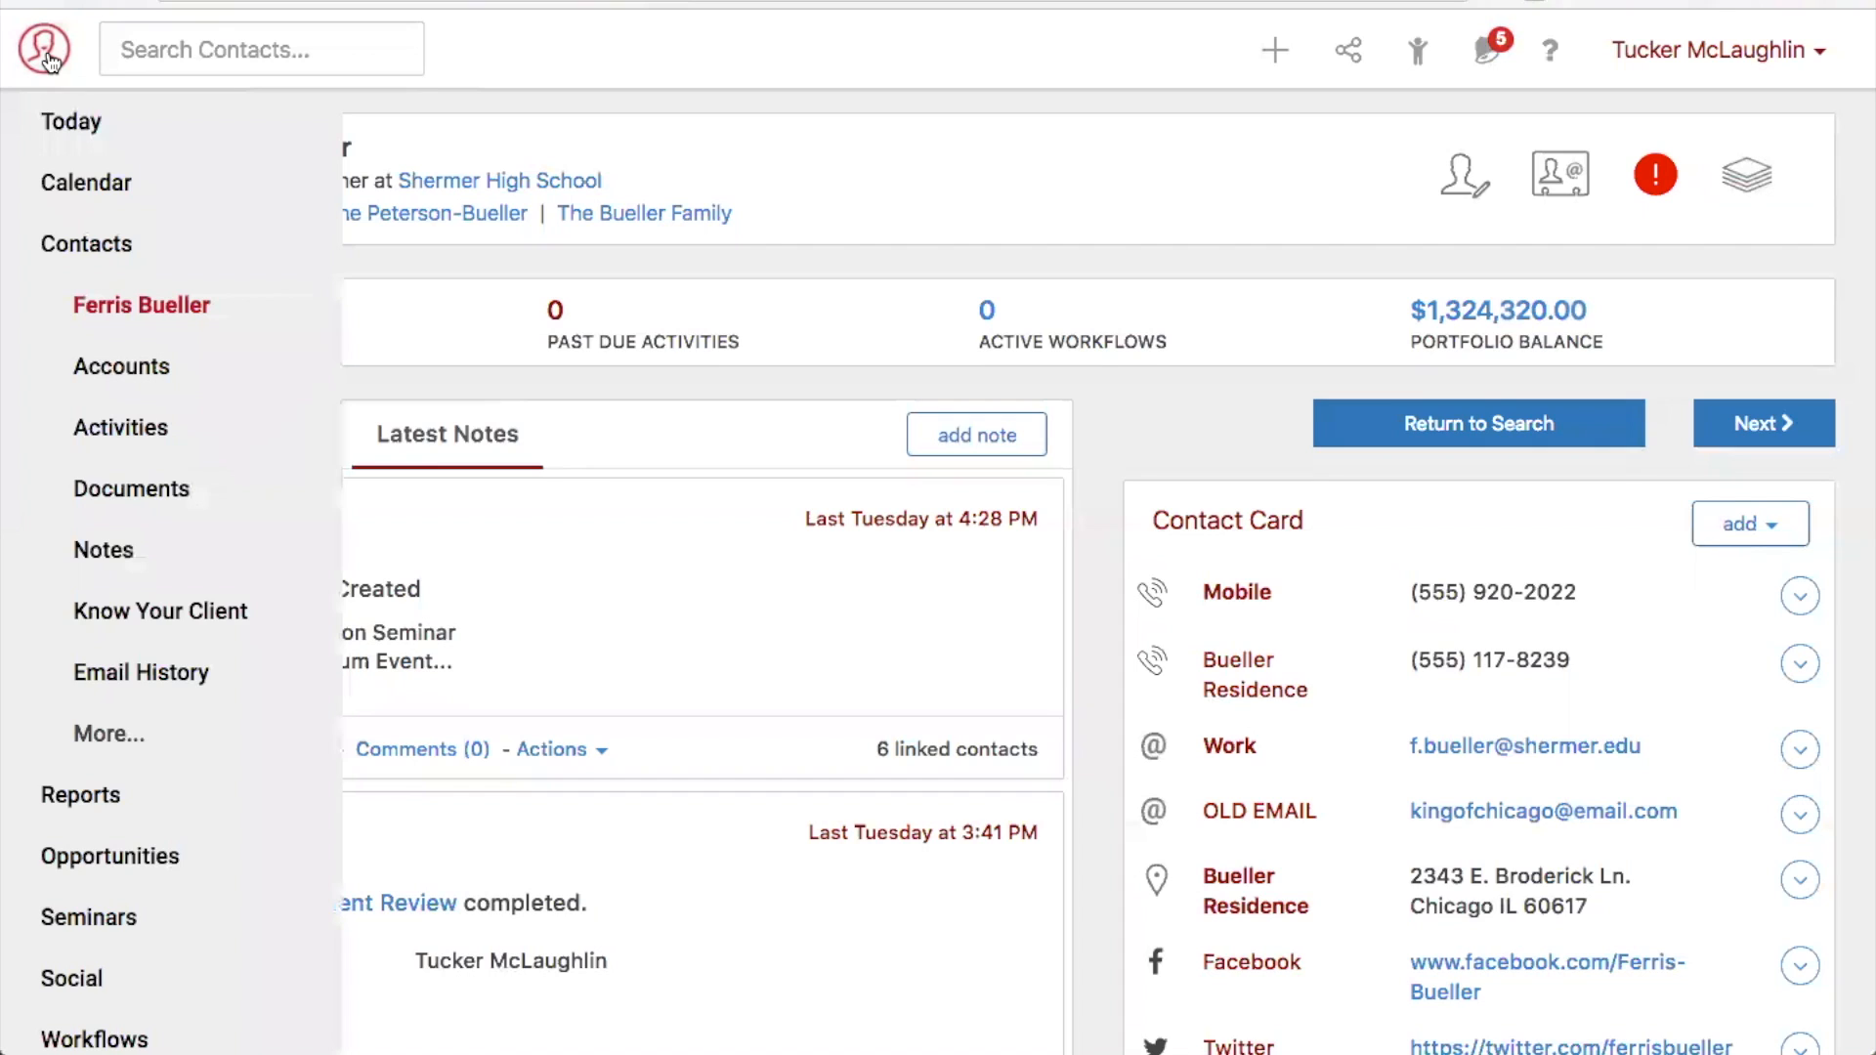
left_click(163, 499)
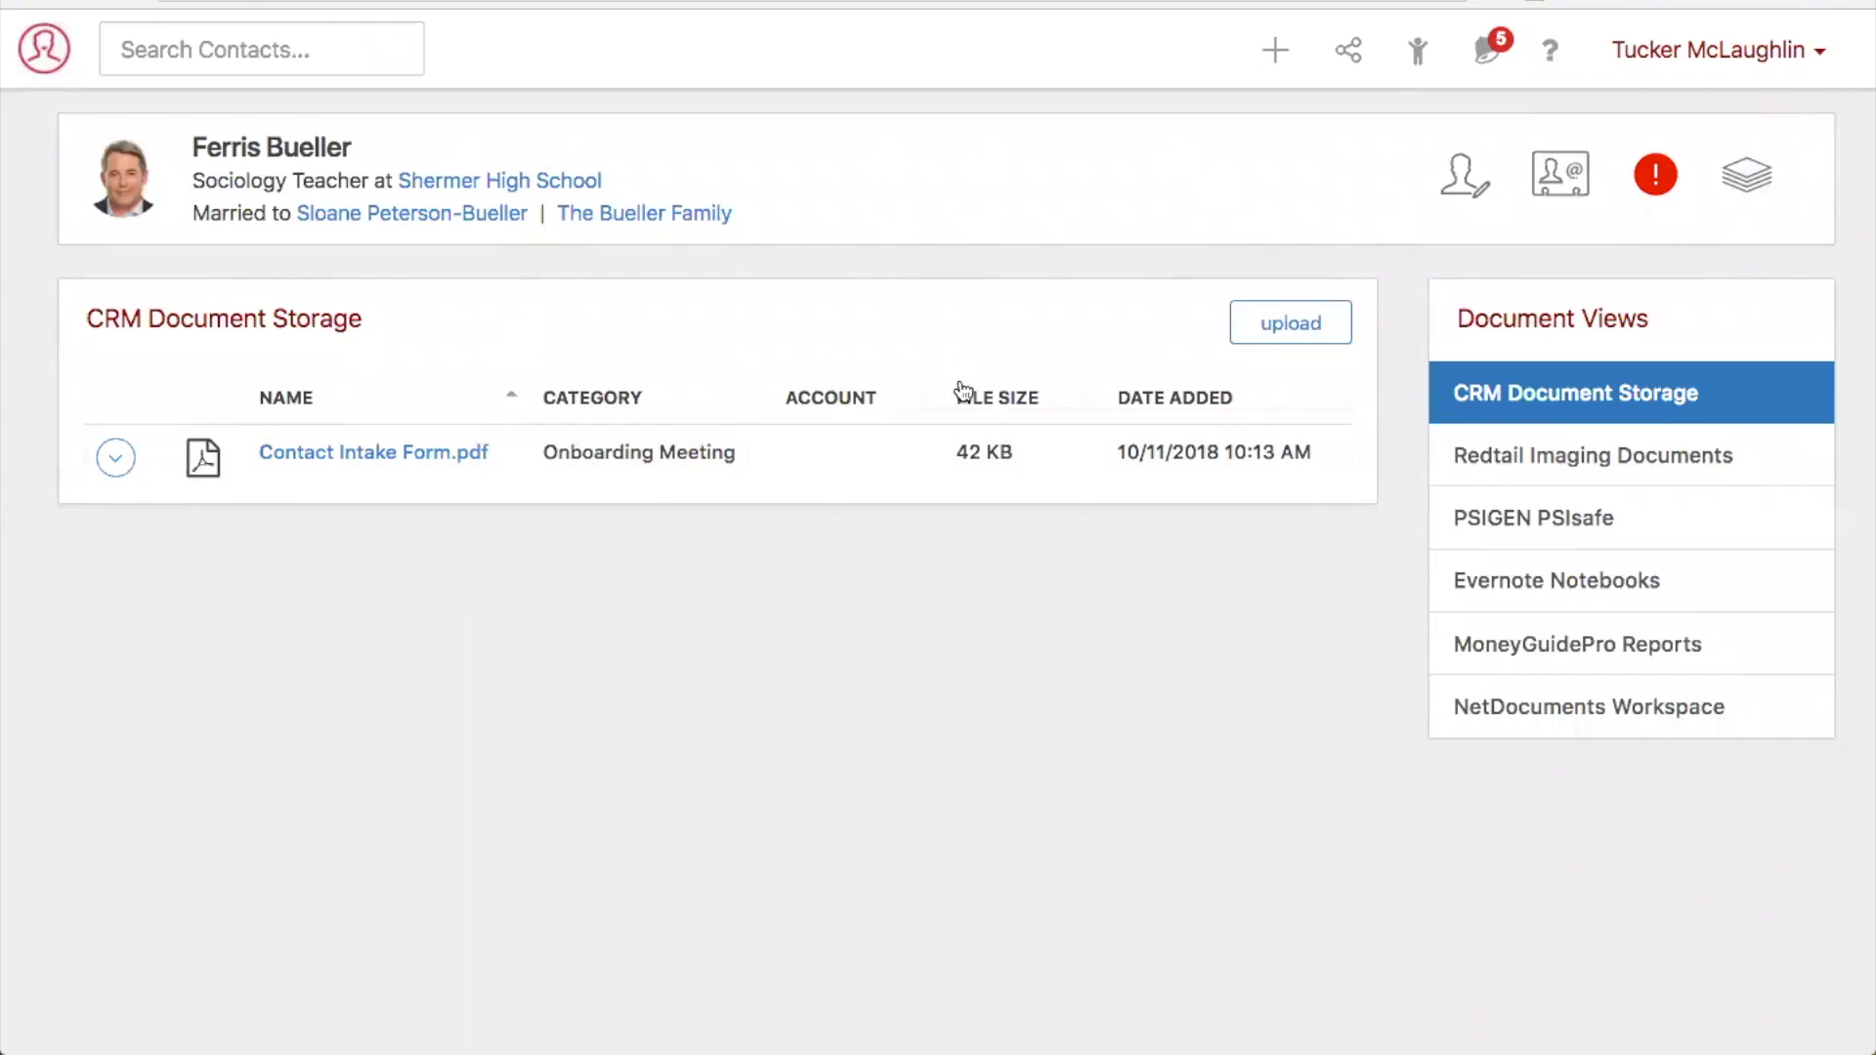
left_click(1290, 324)
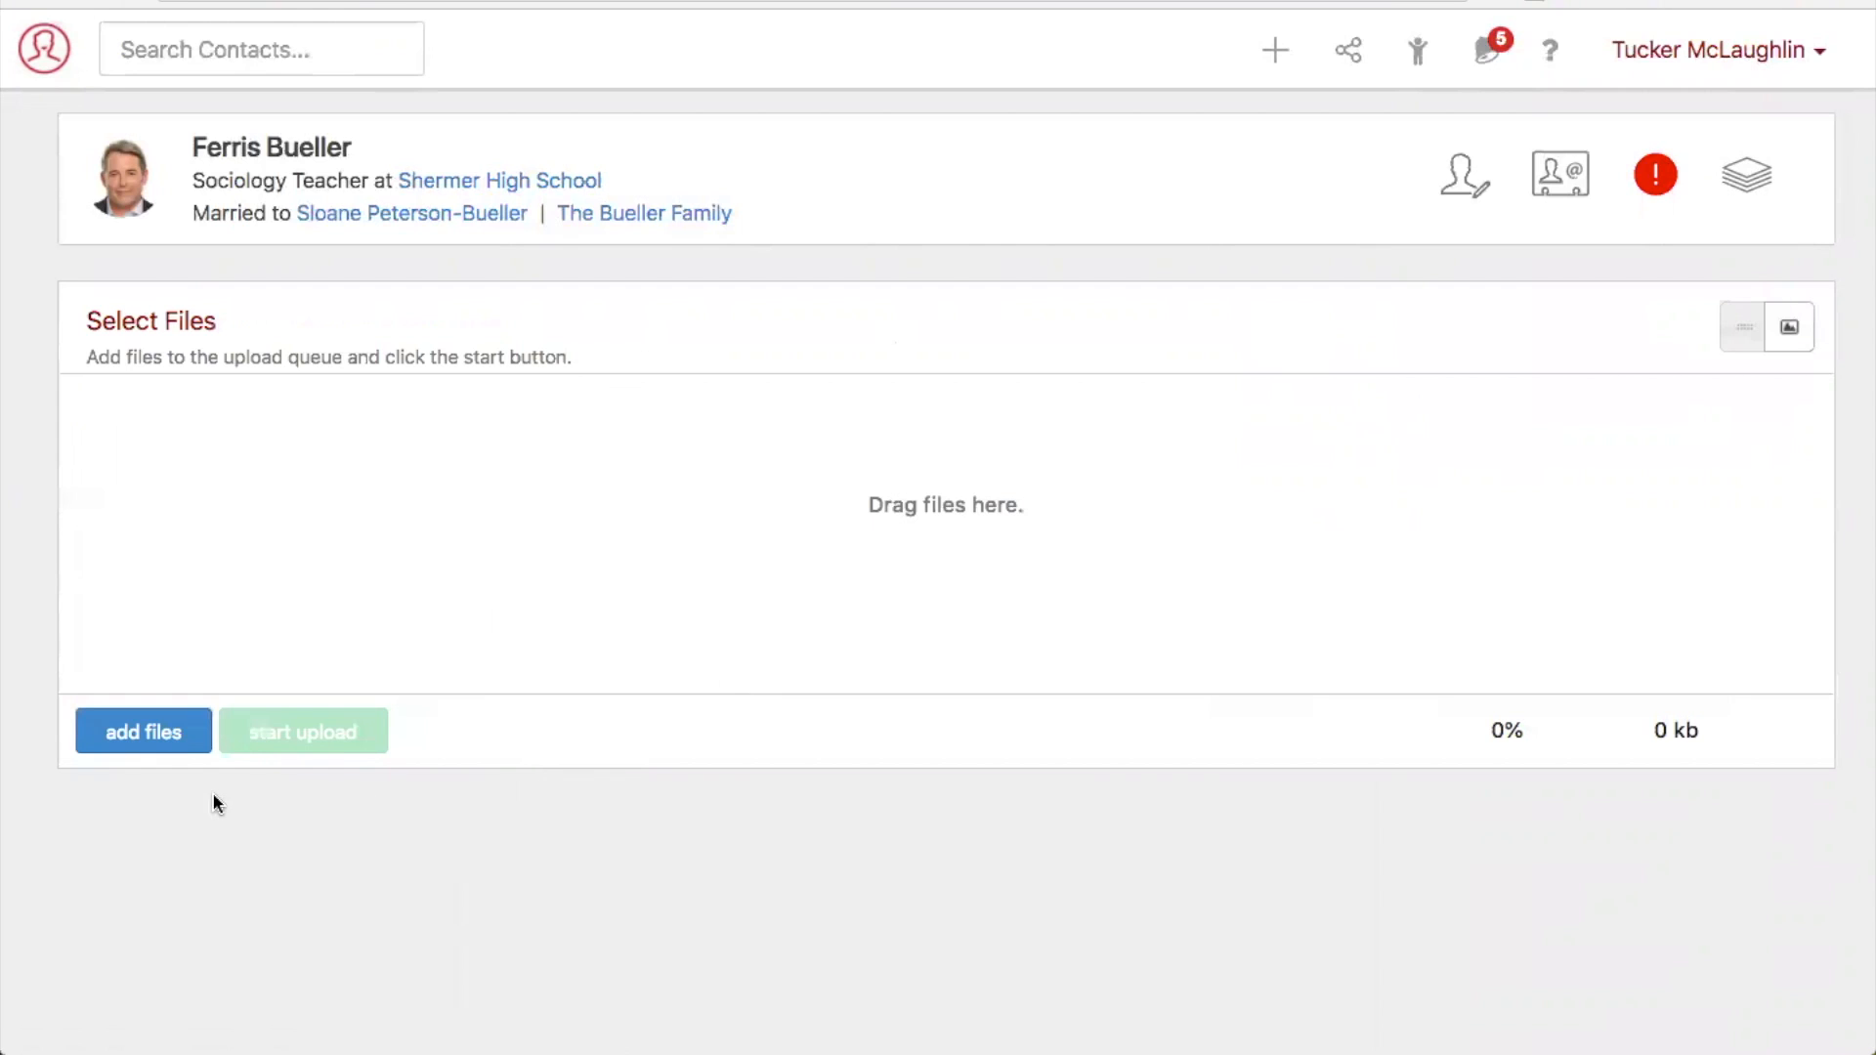
left_click(161, 744)
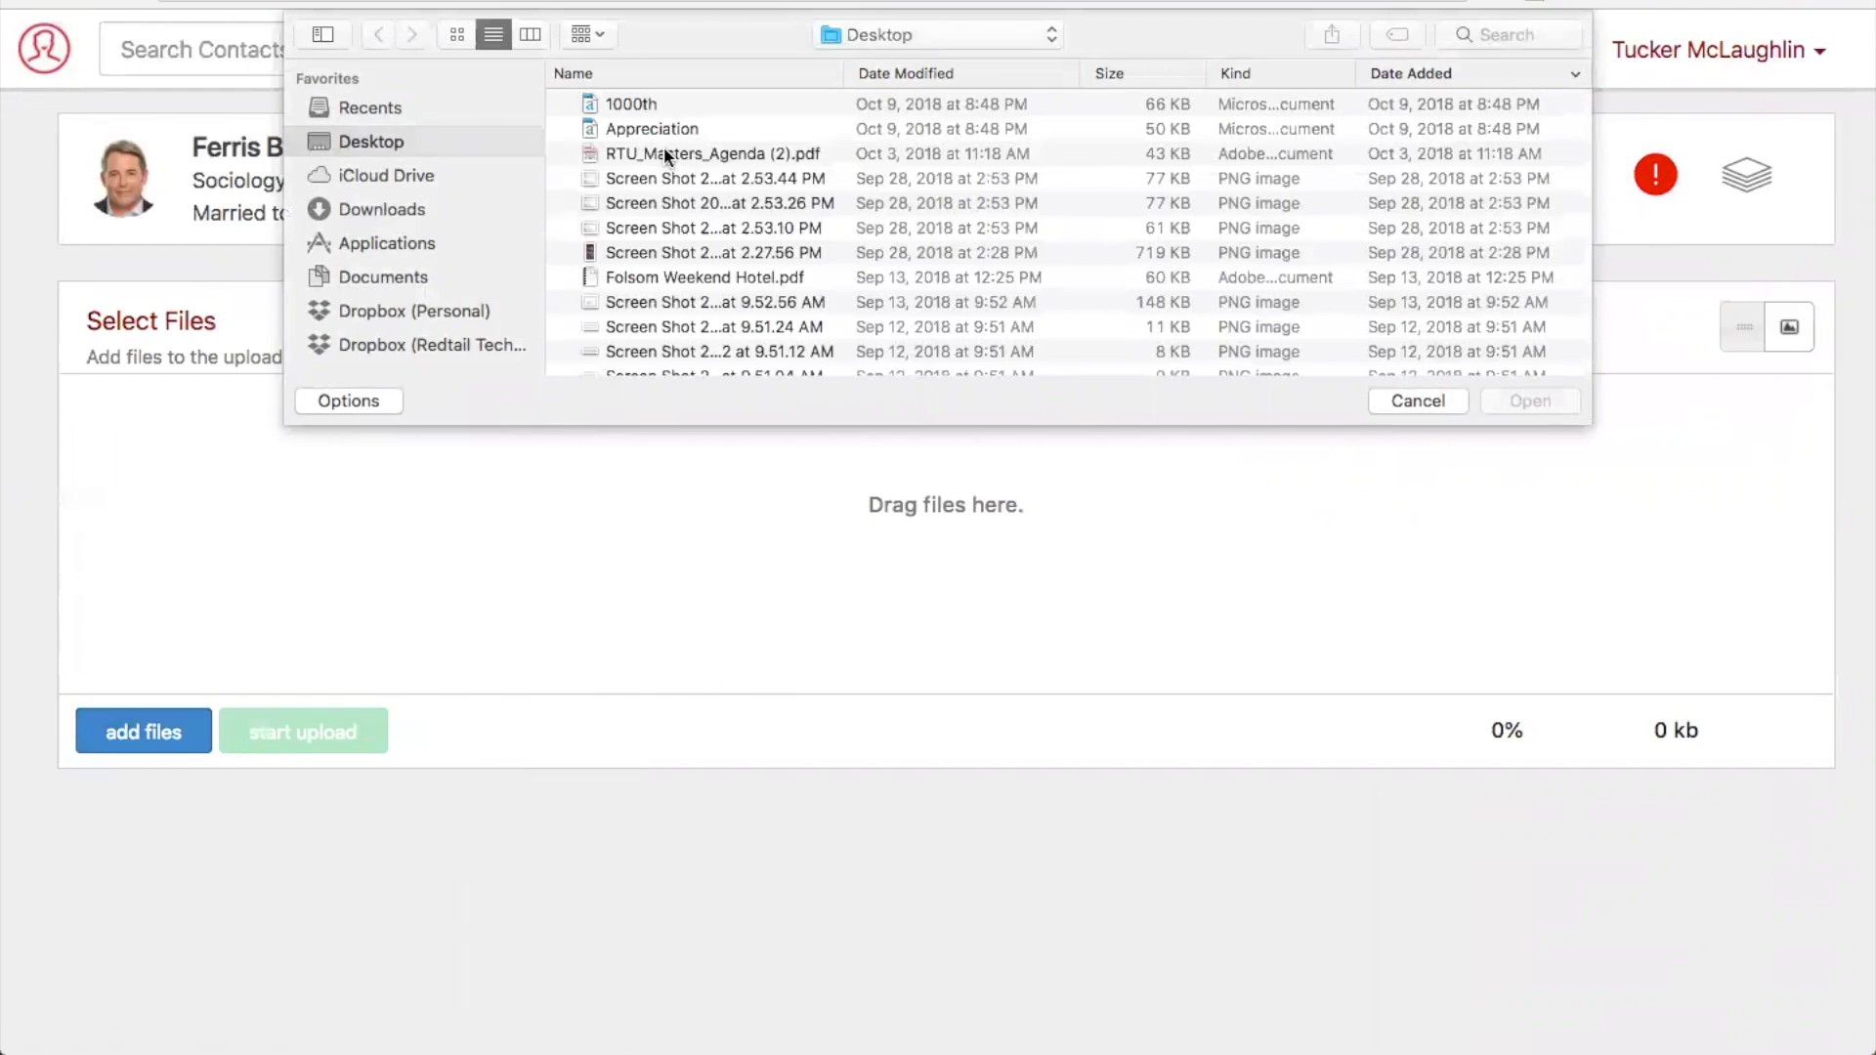
left_click(665, 153)
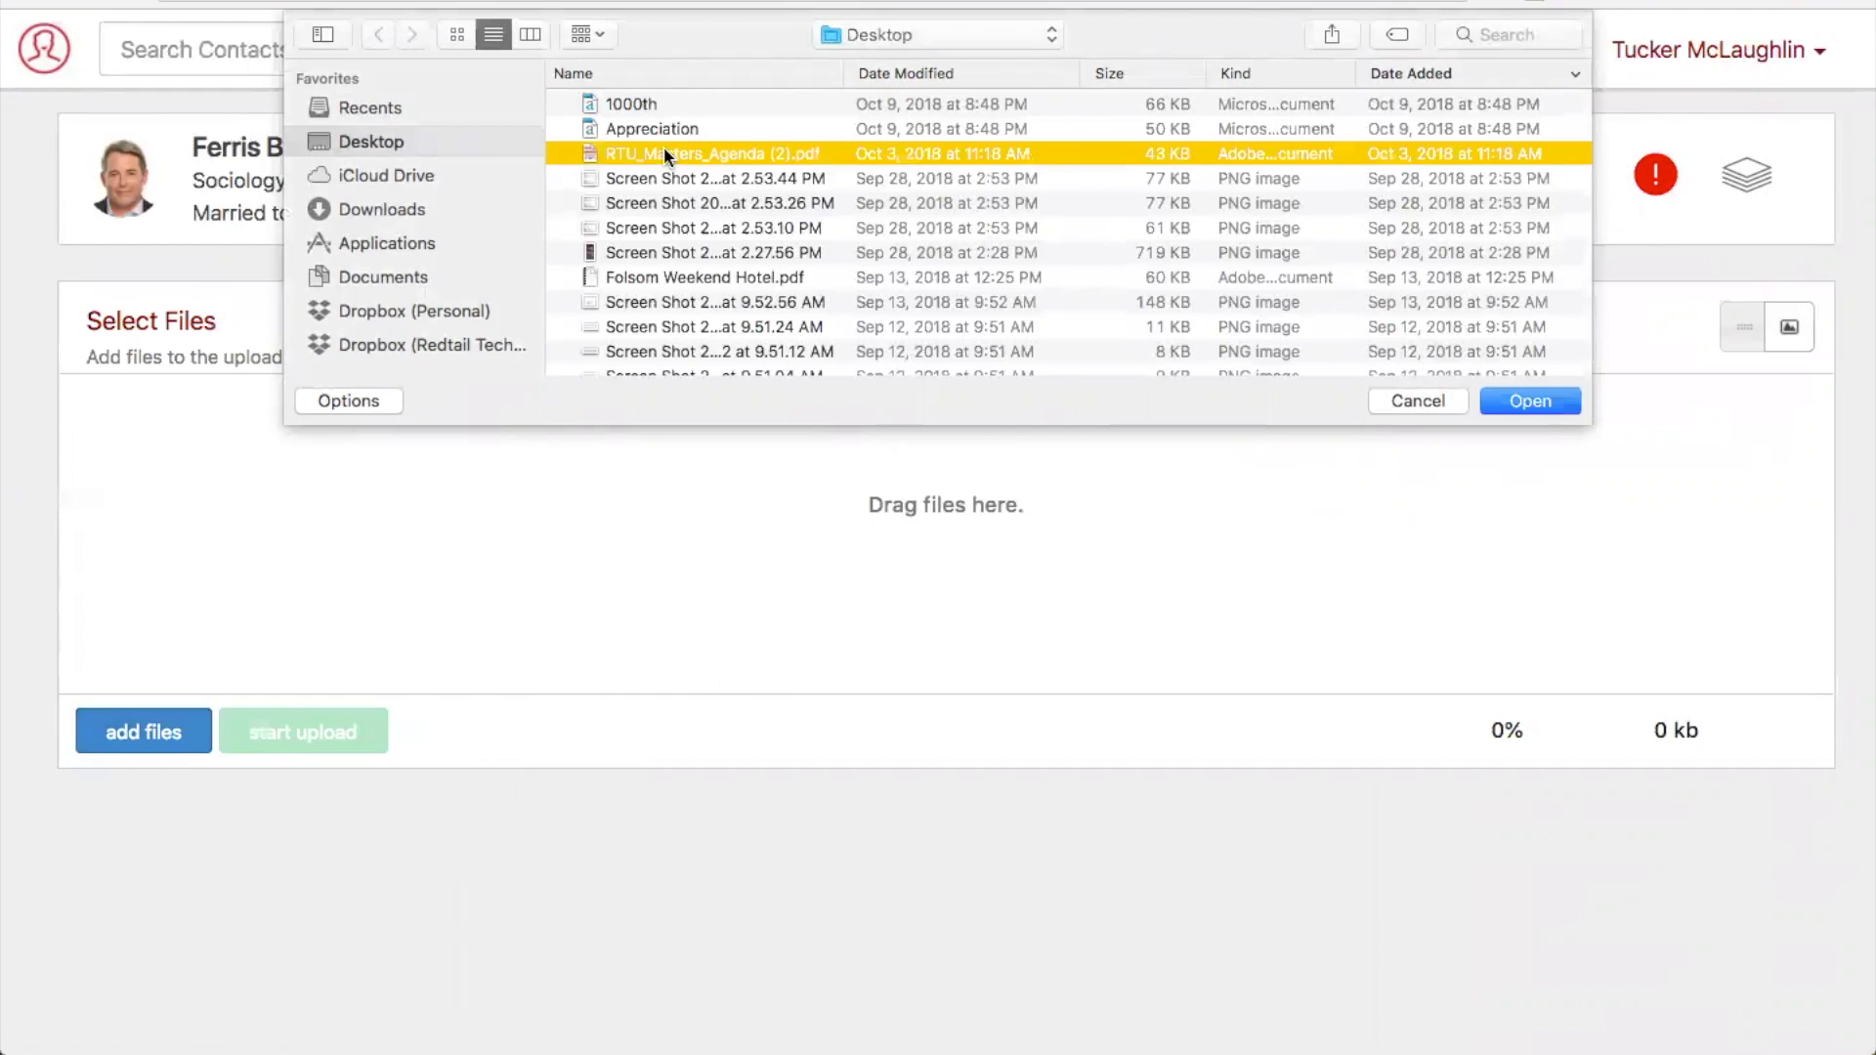
left_click(1528, 402)
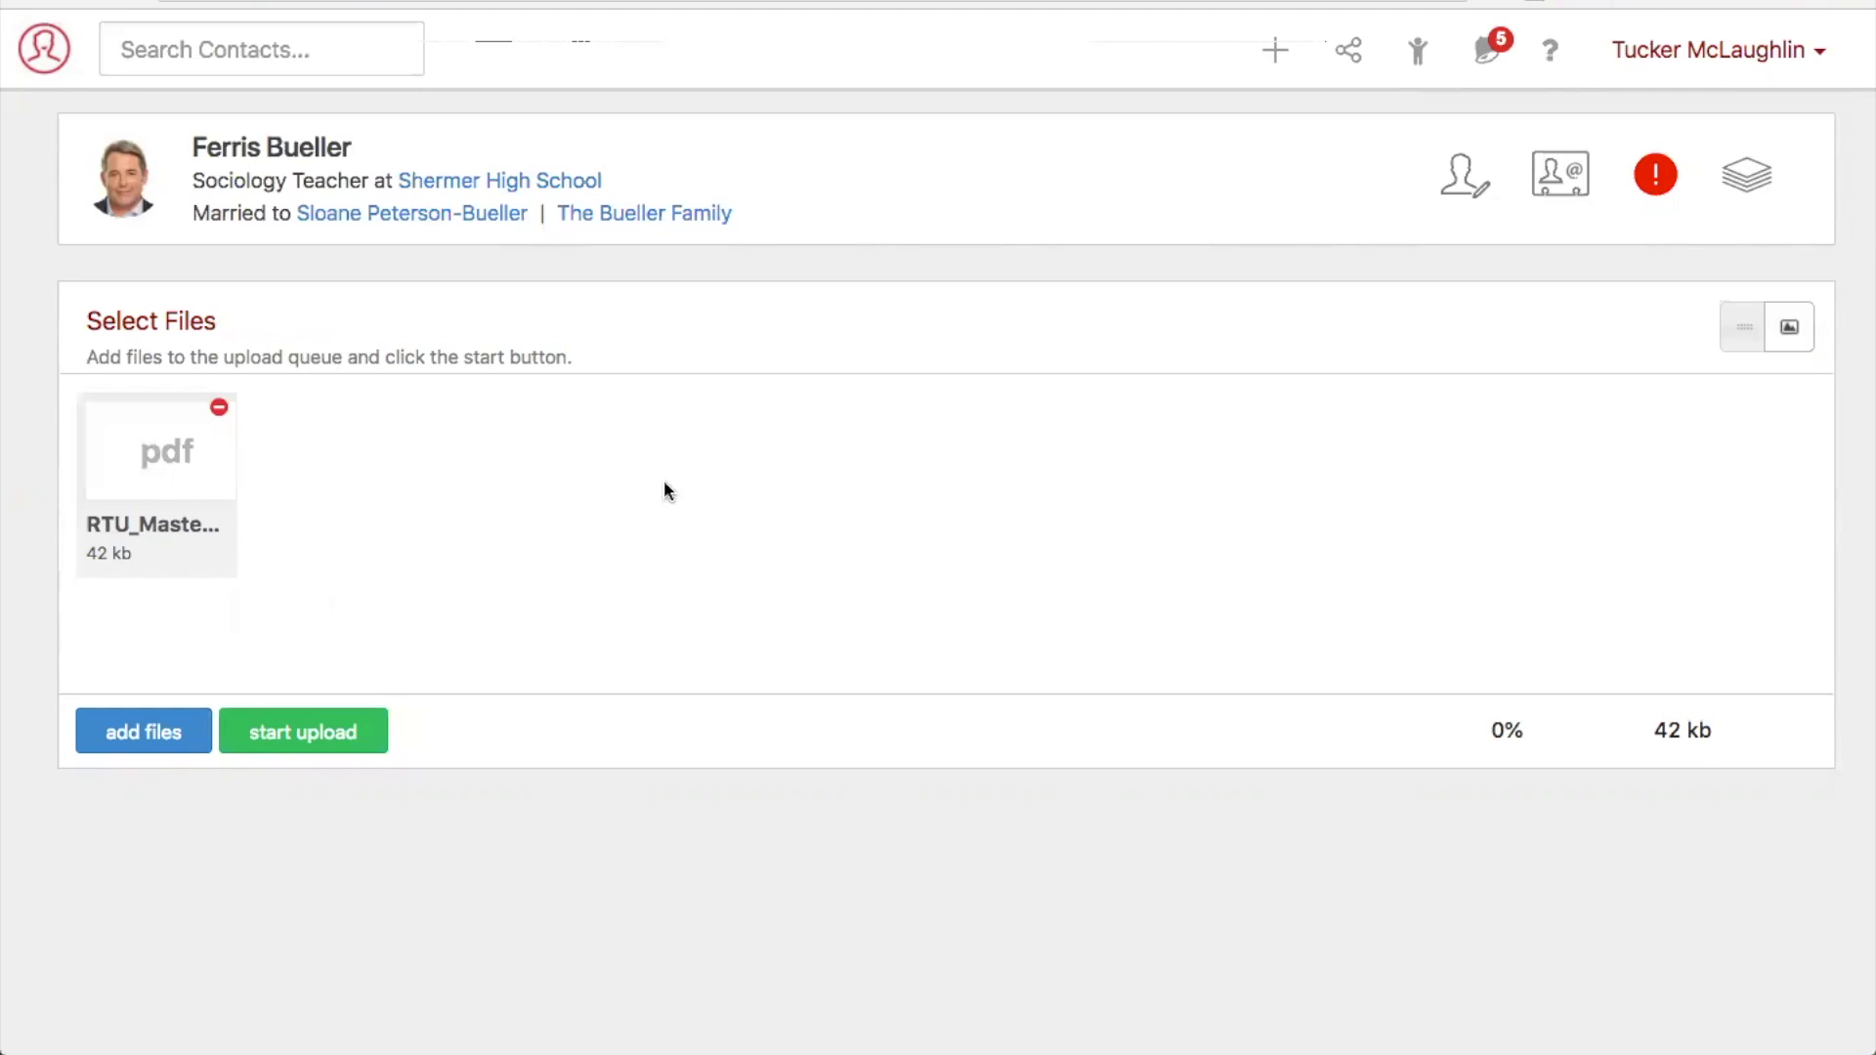
left_click(354, 729)
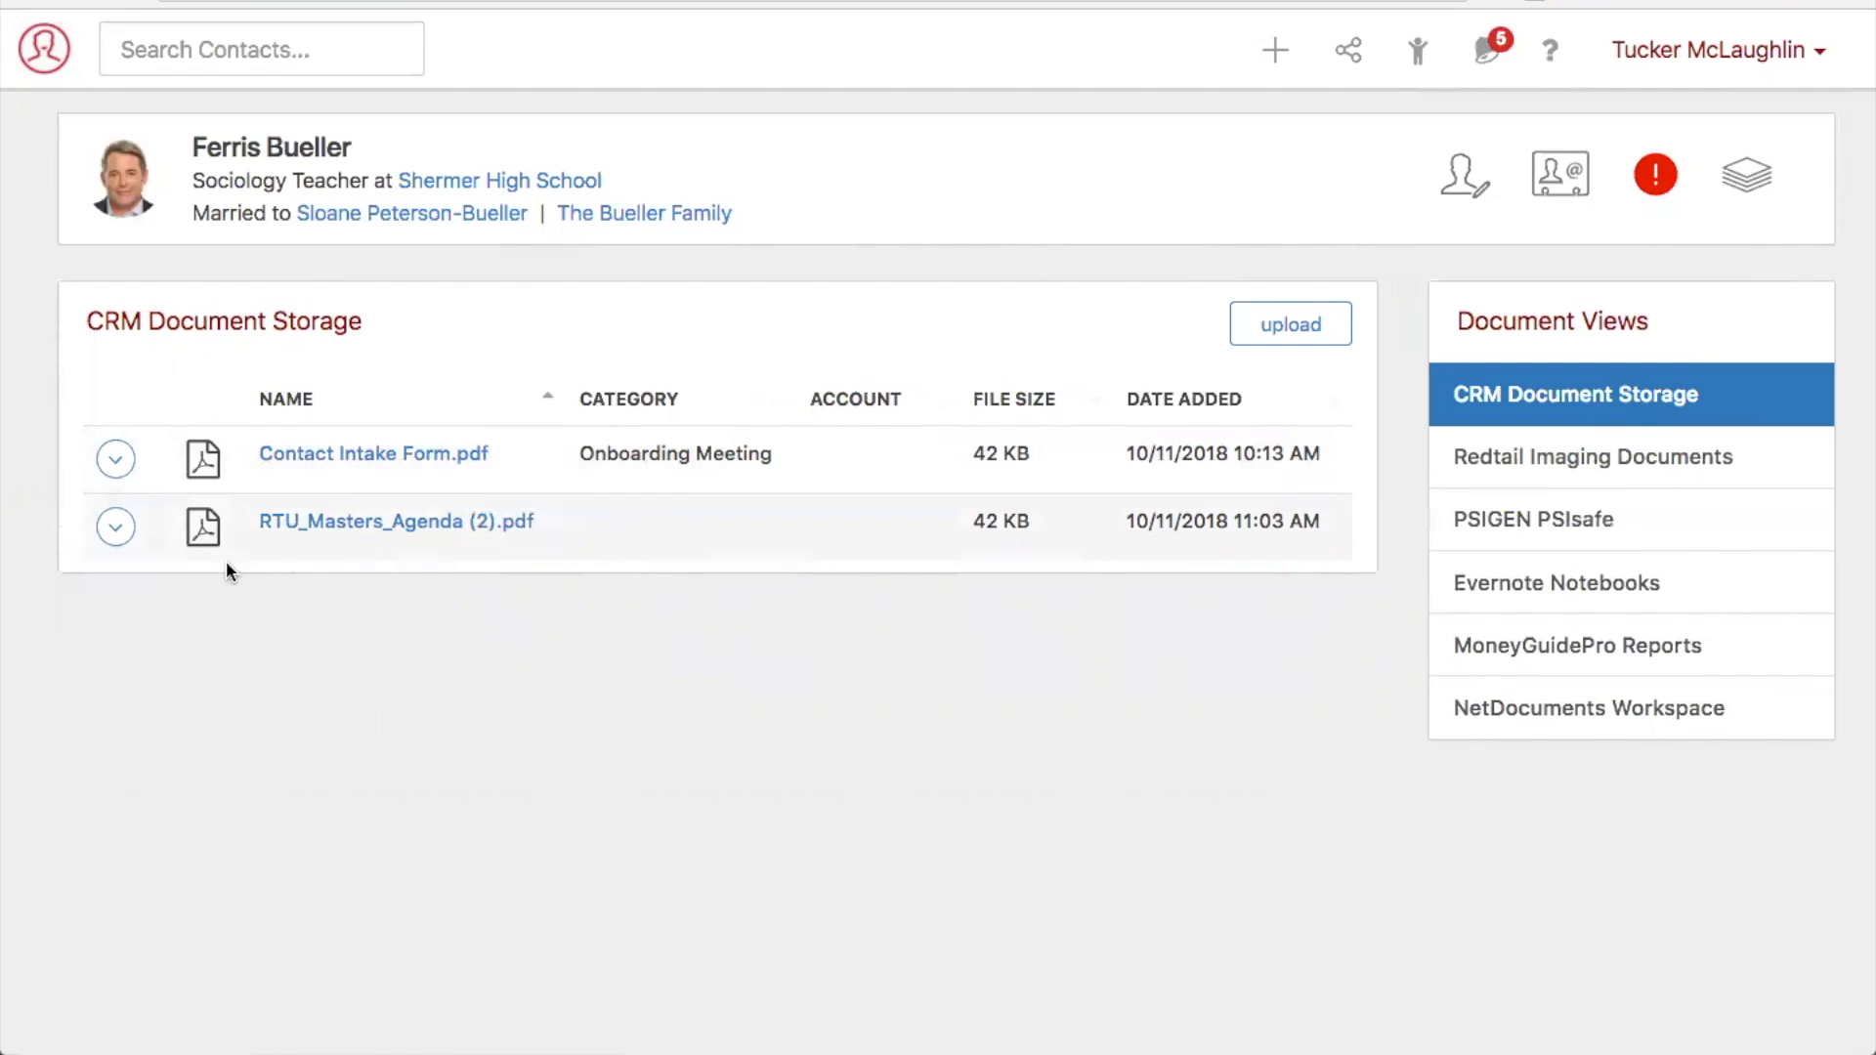
- Edit the uploaded agenda document and shorten its name to RTU_Masters_Agenda
left_click(116, 528)
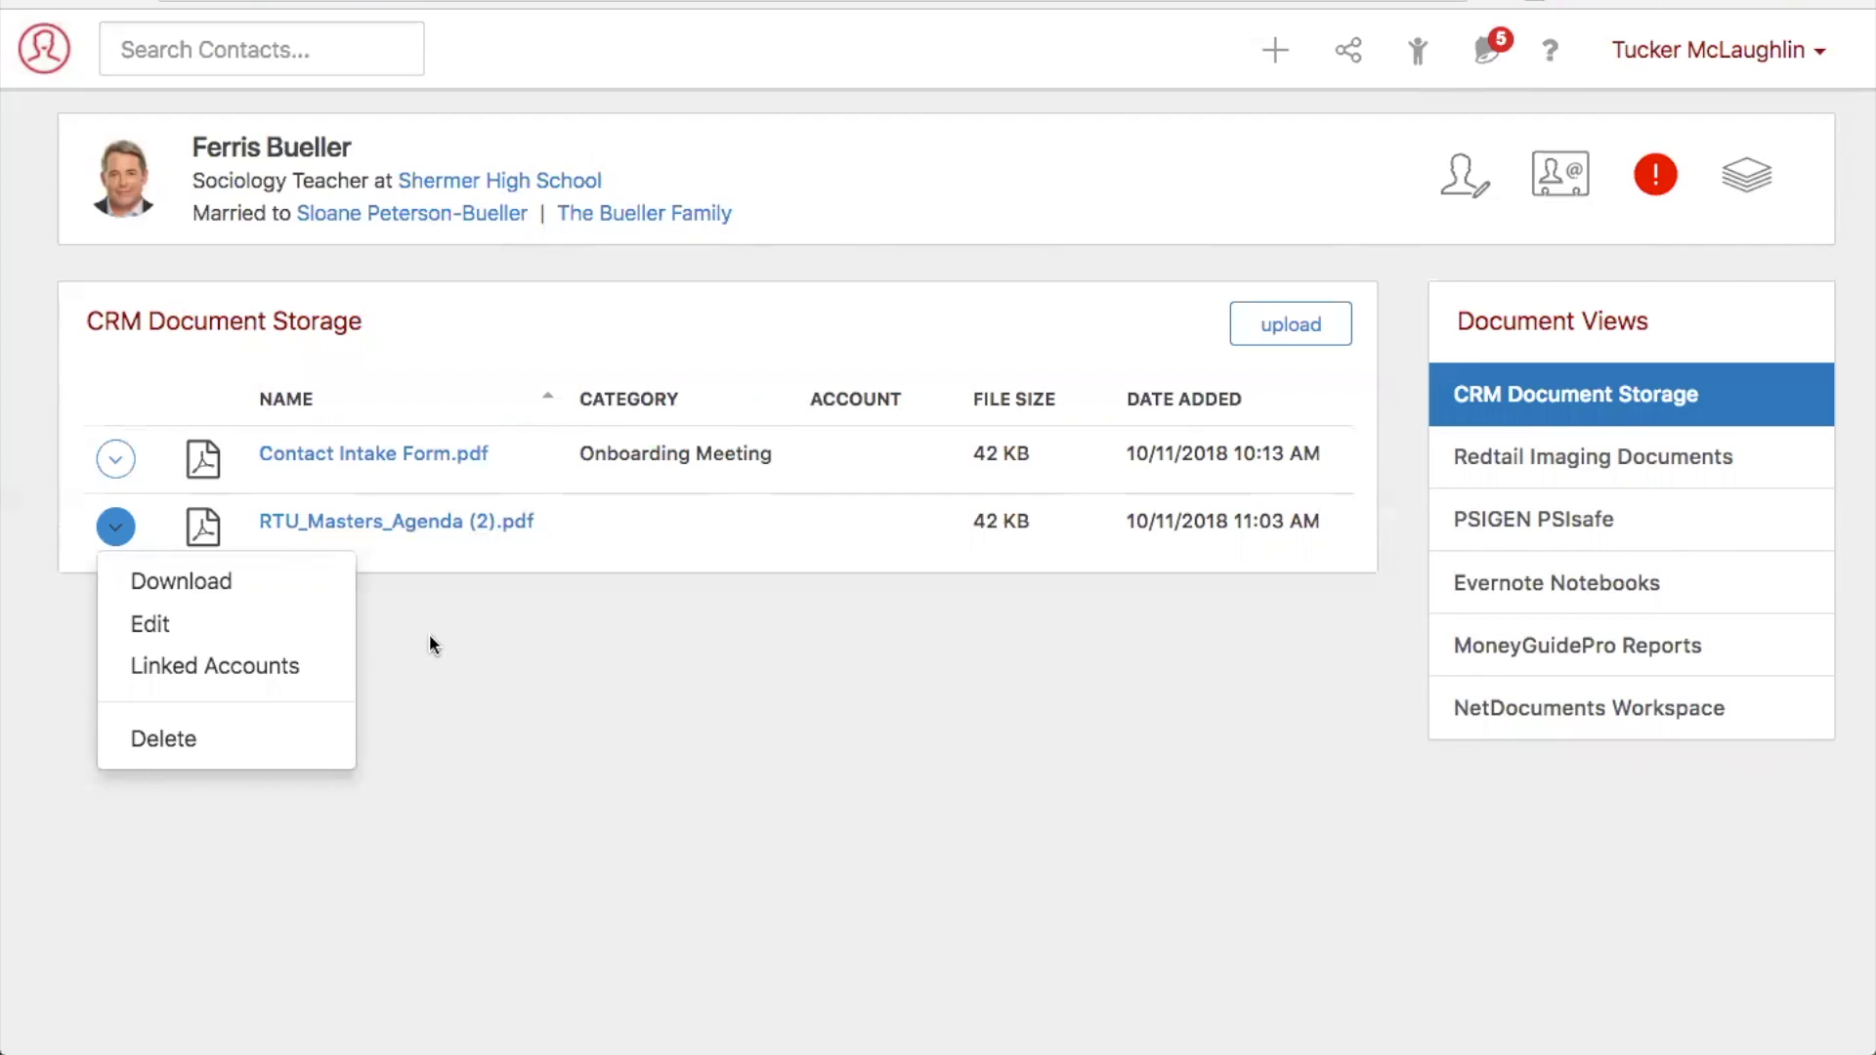
left_click(283, 641)
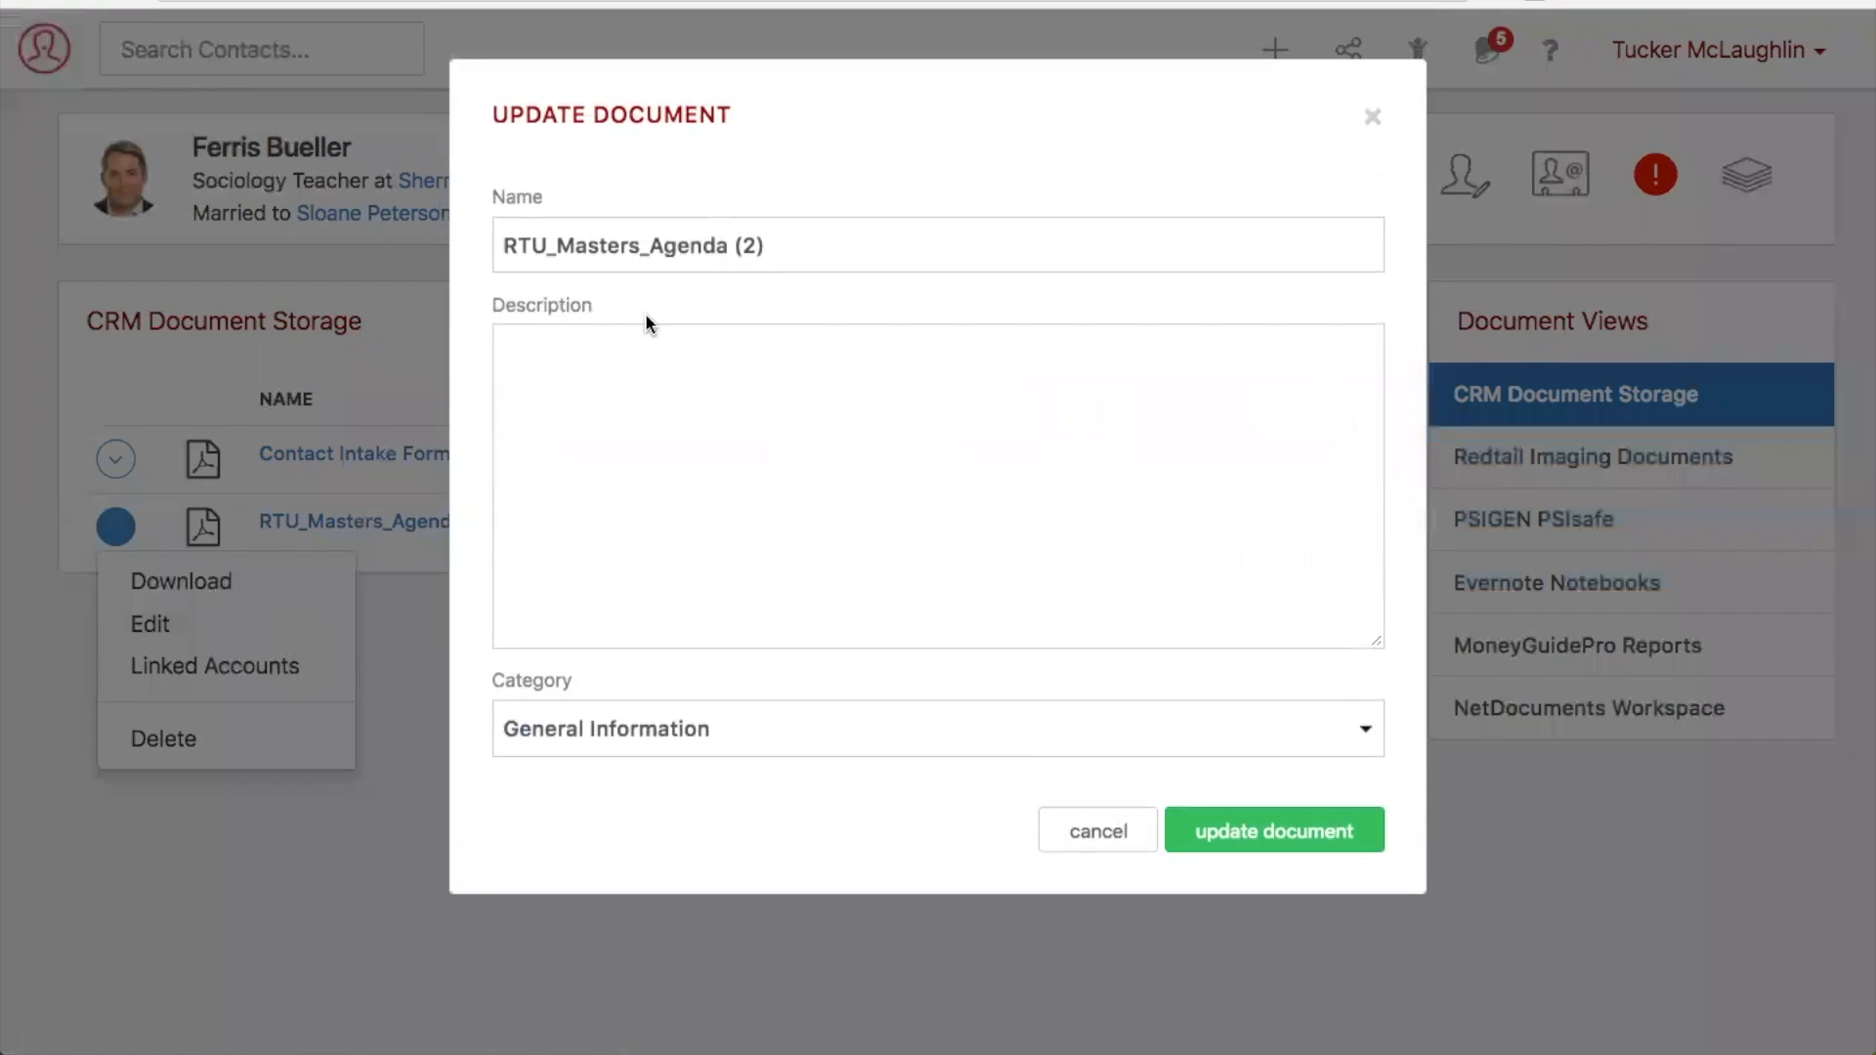
left_click(792, 243)
key("BackSpace")
key("BackSpace")
key("BackSpace")
key("BackSpace")
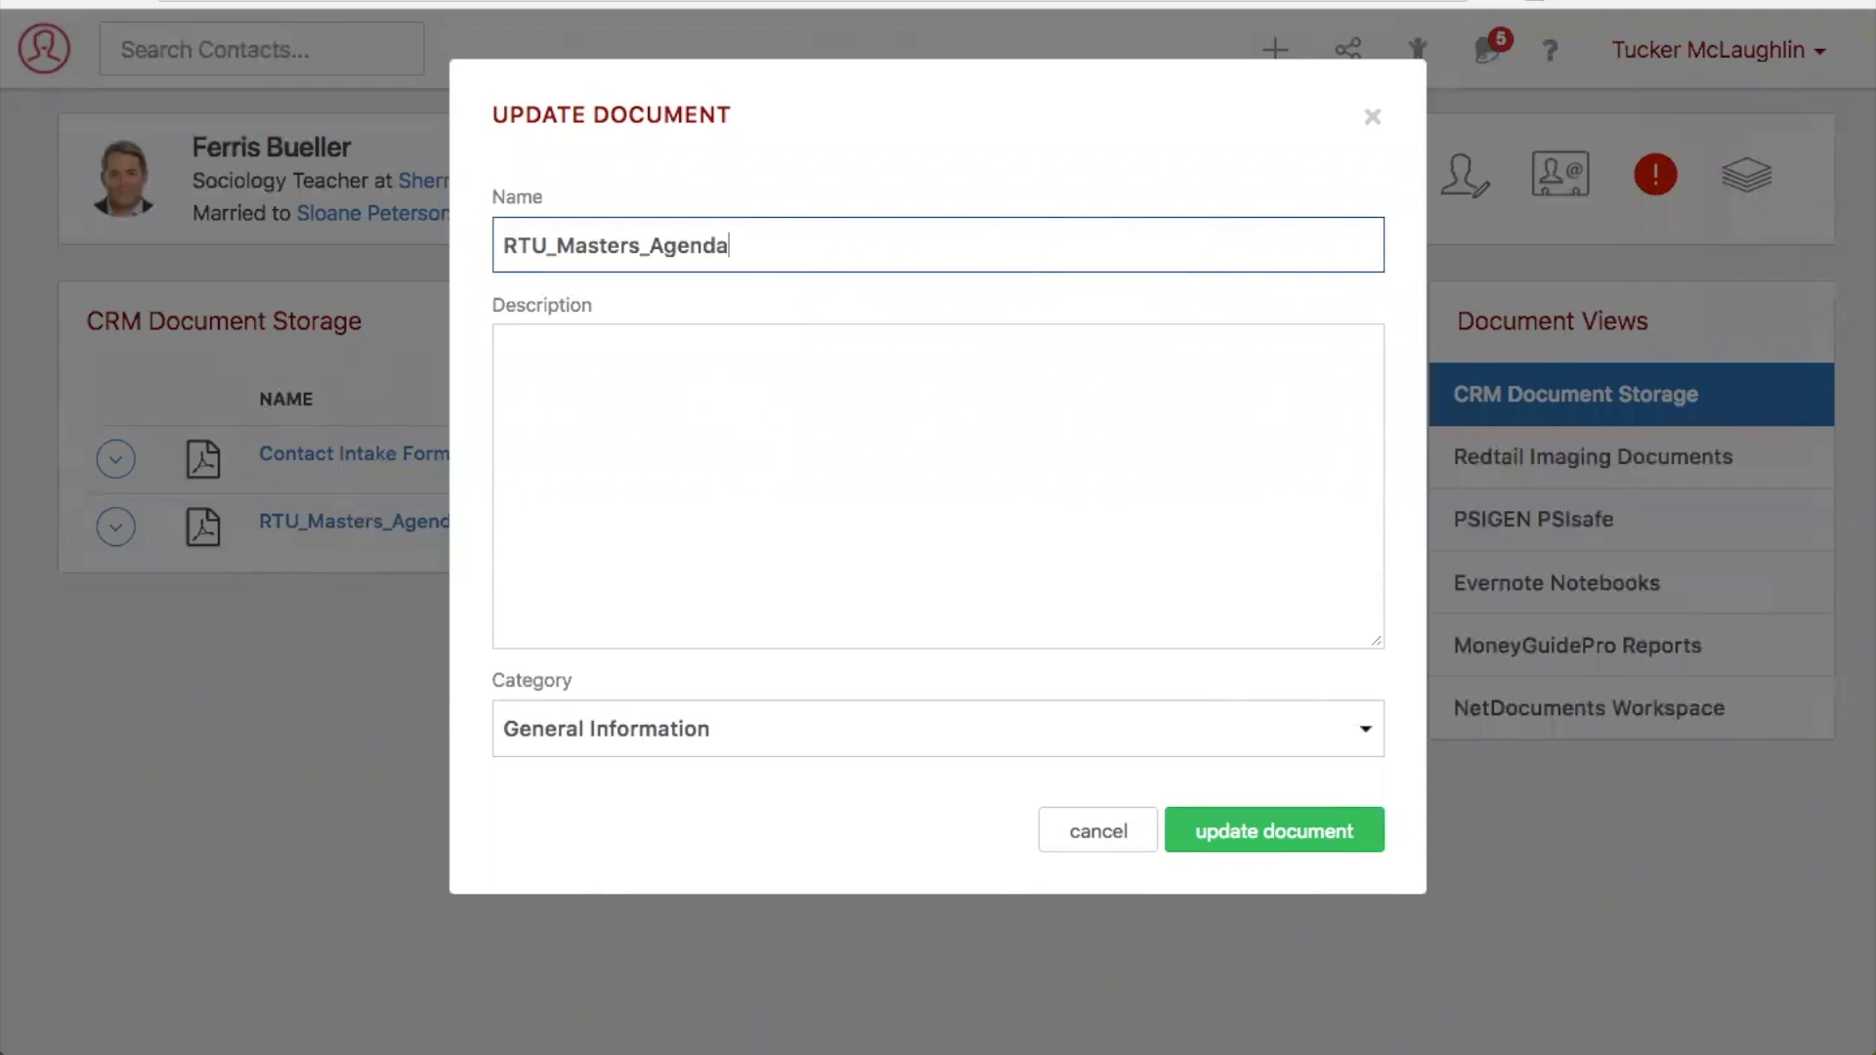
- Assign the General Information category to the agenda document and save the update
left_click(582, 371)
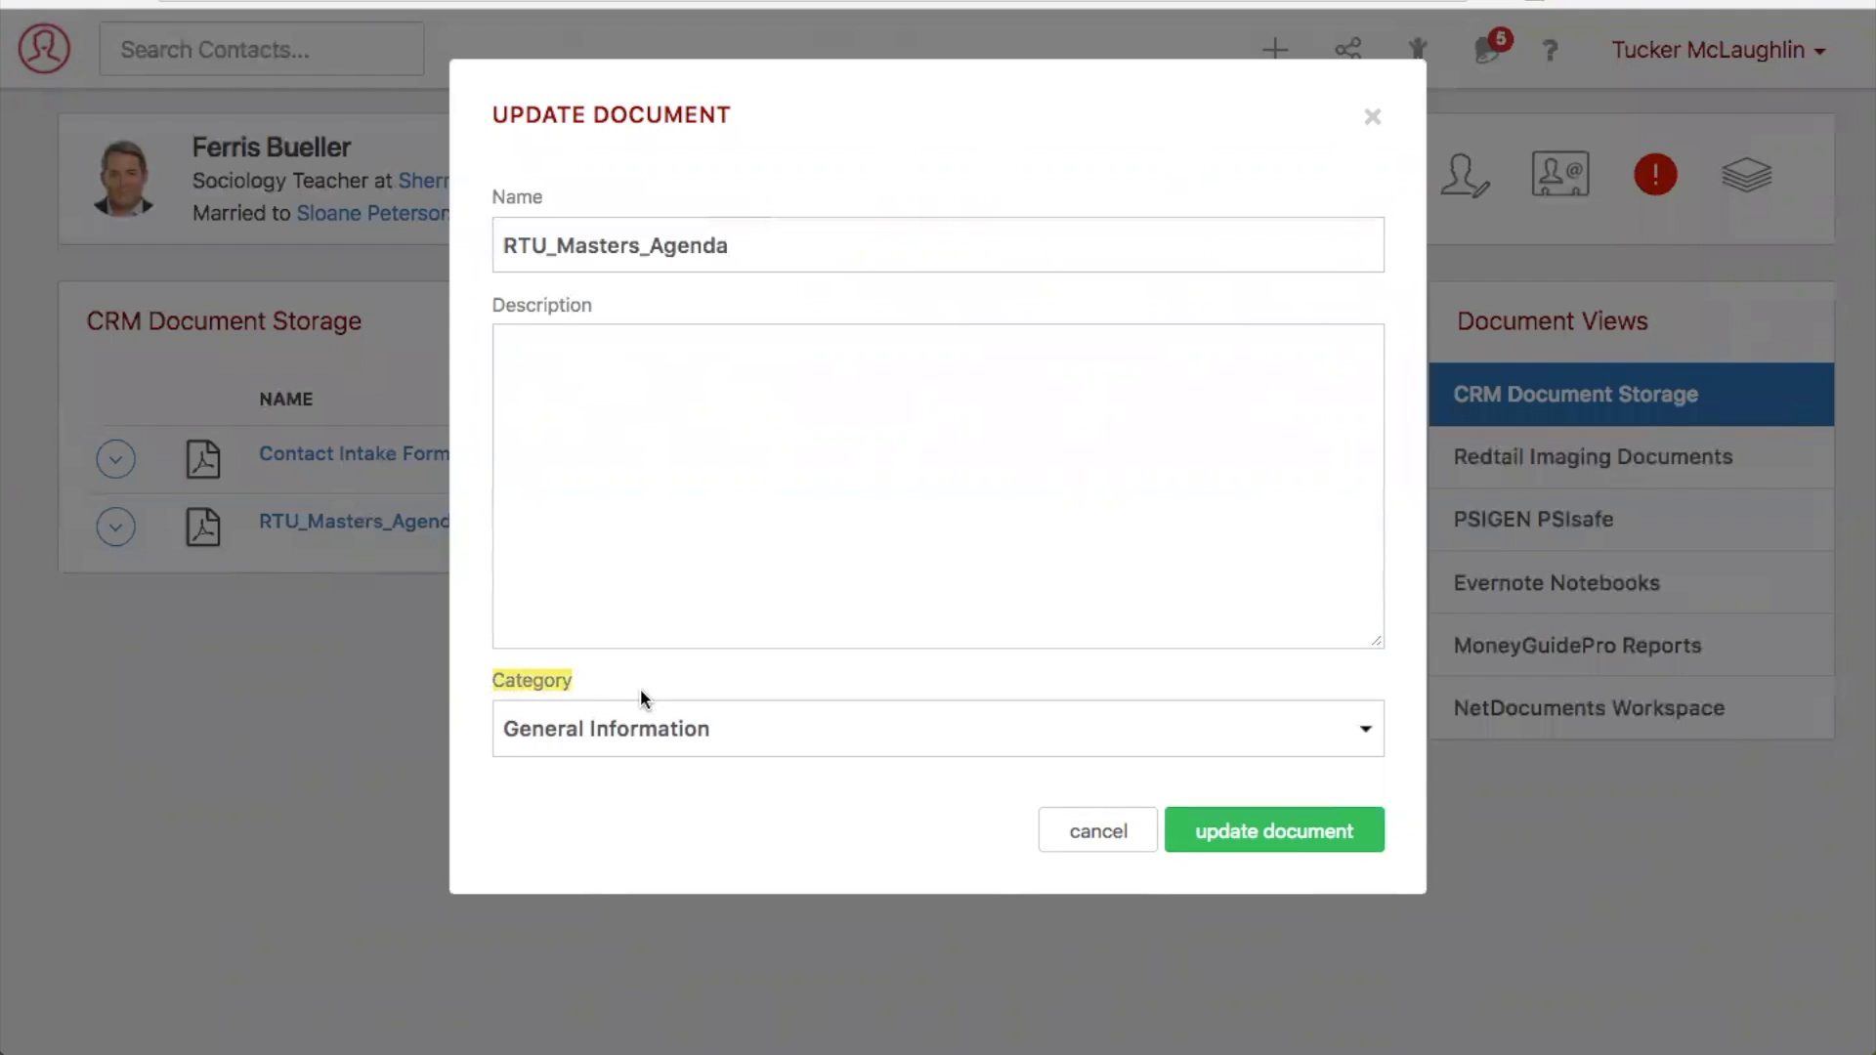
left_click(686, 731)
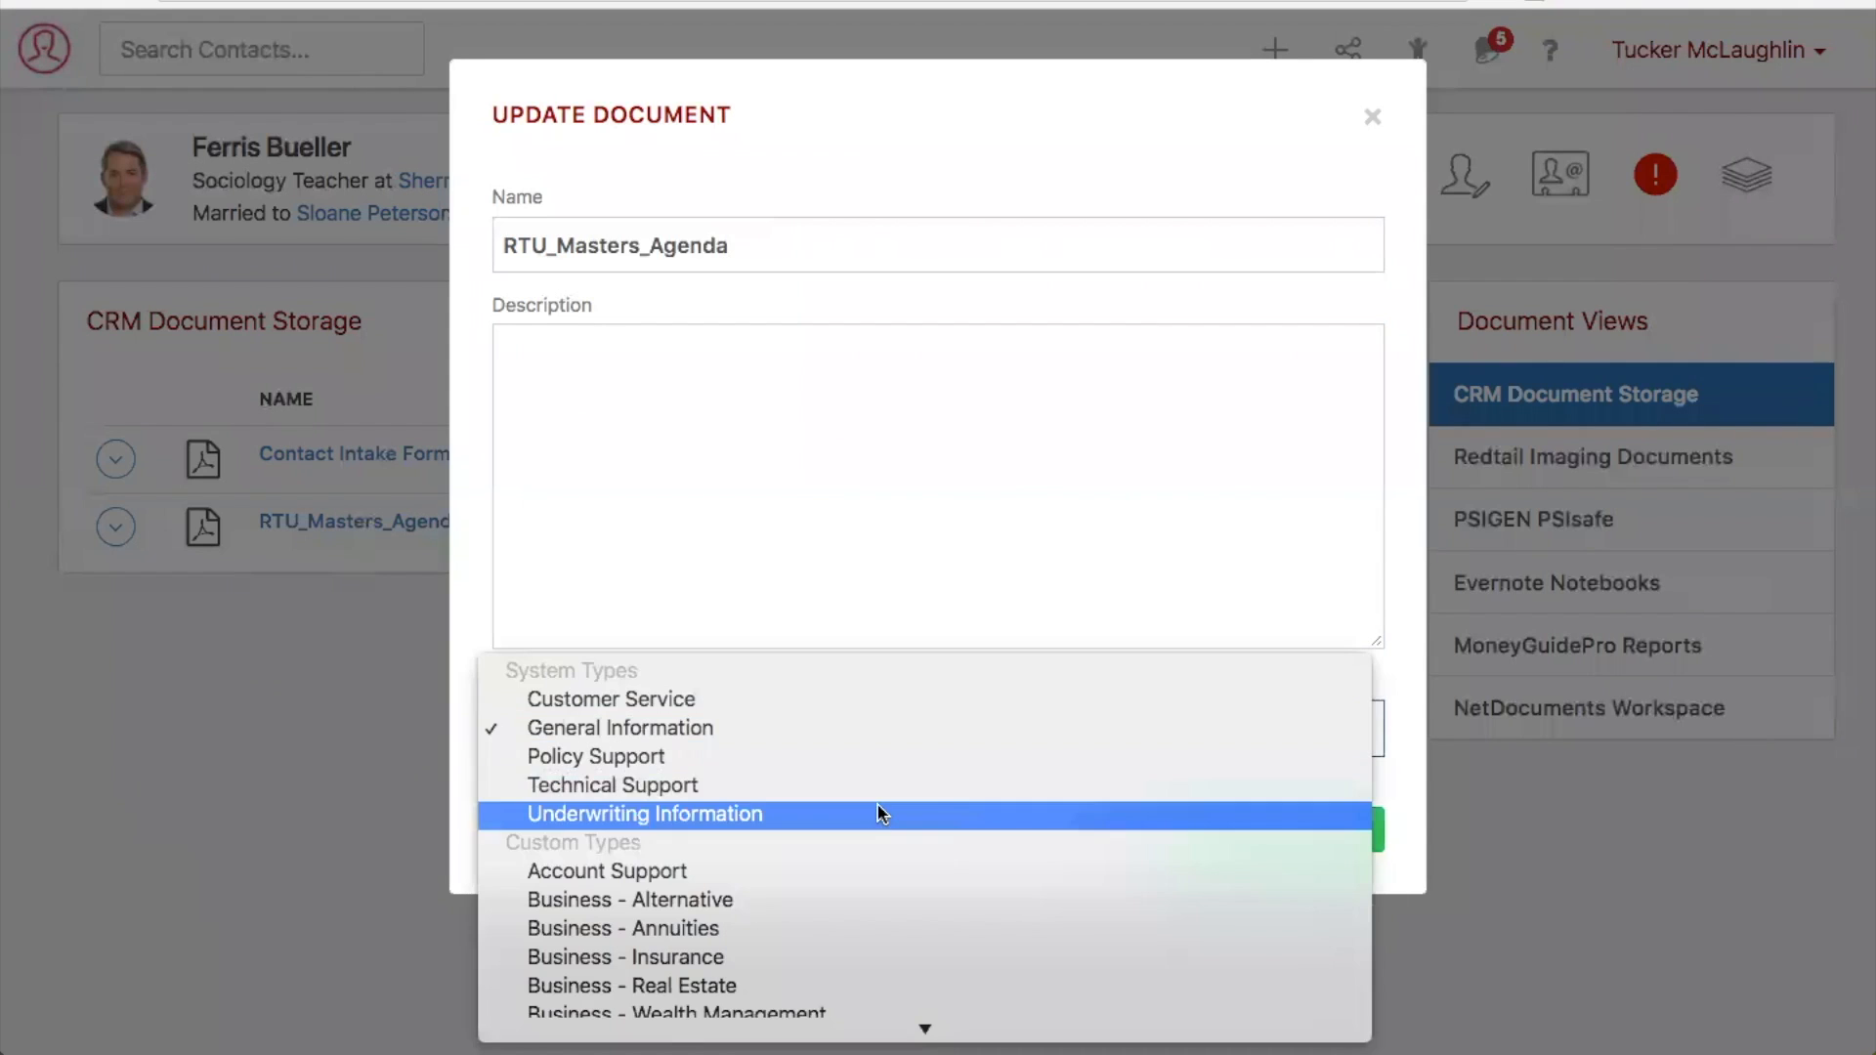
scroll(879, 809, "down", 5)
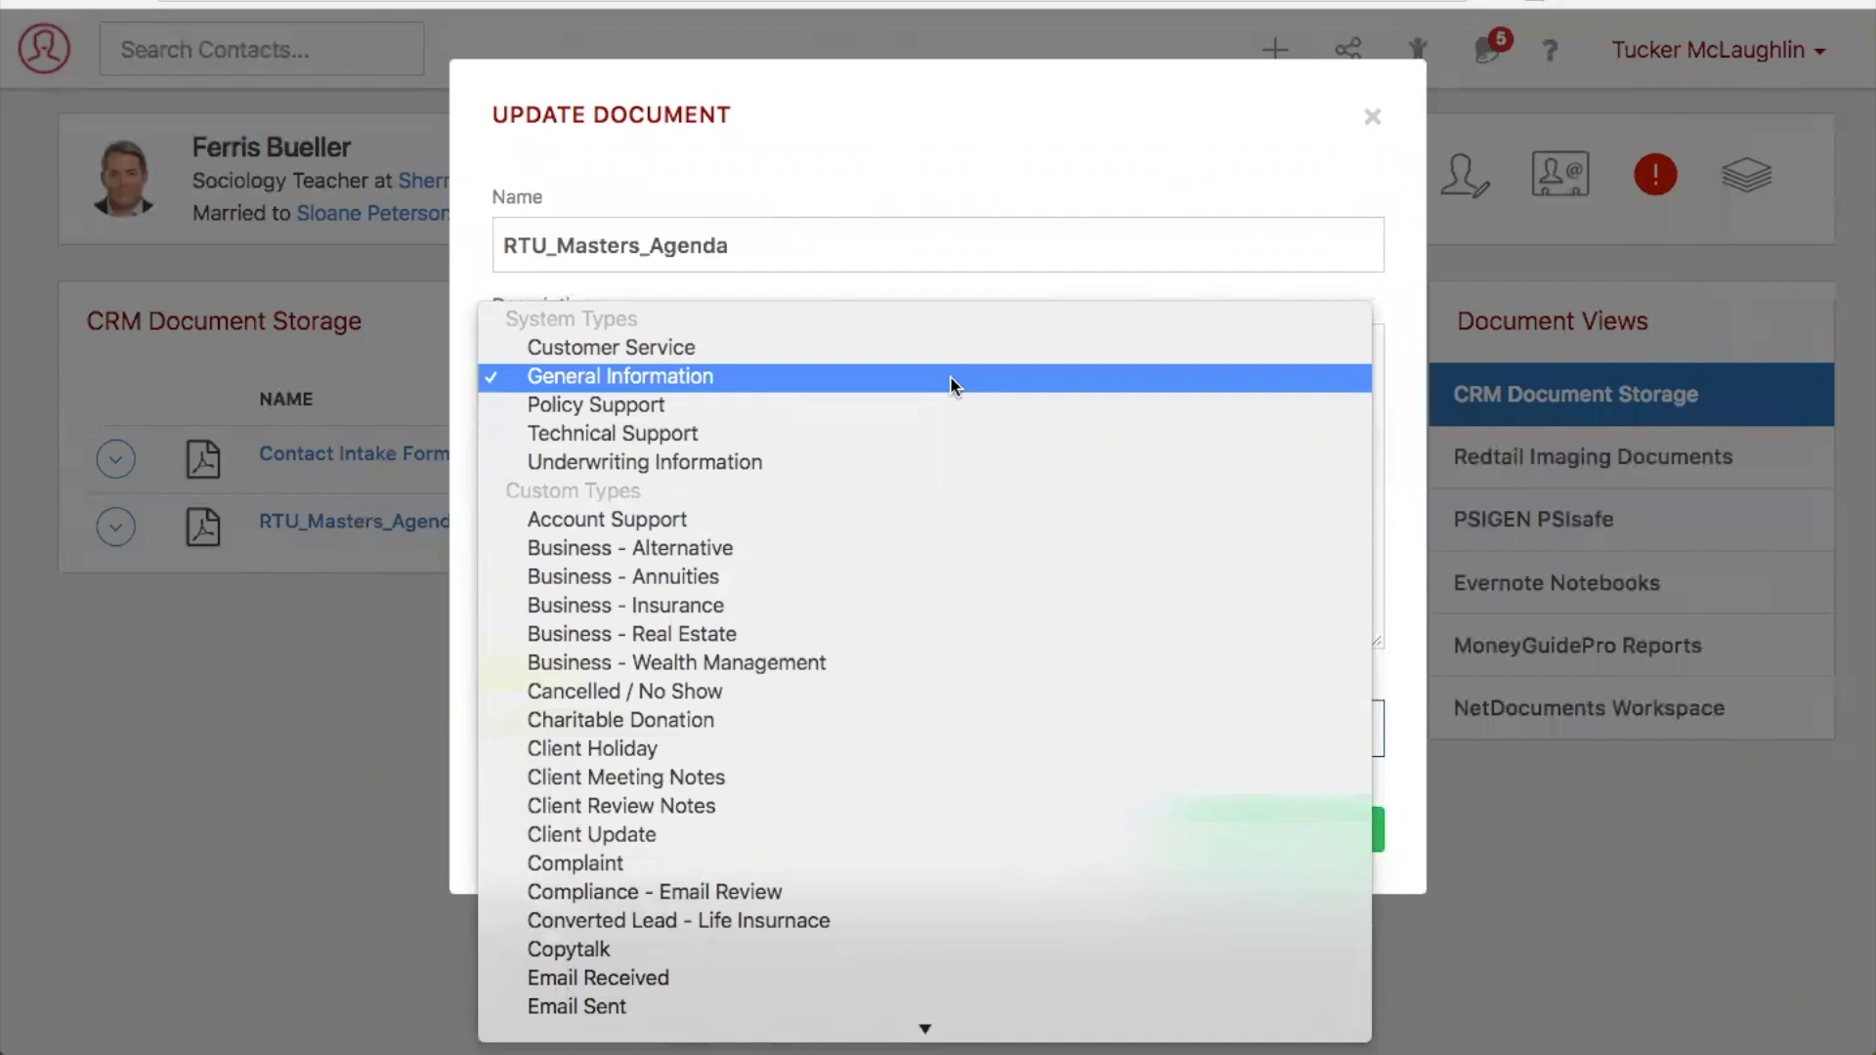
left_click(950, 375)
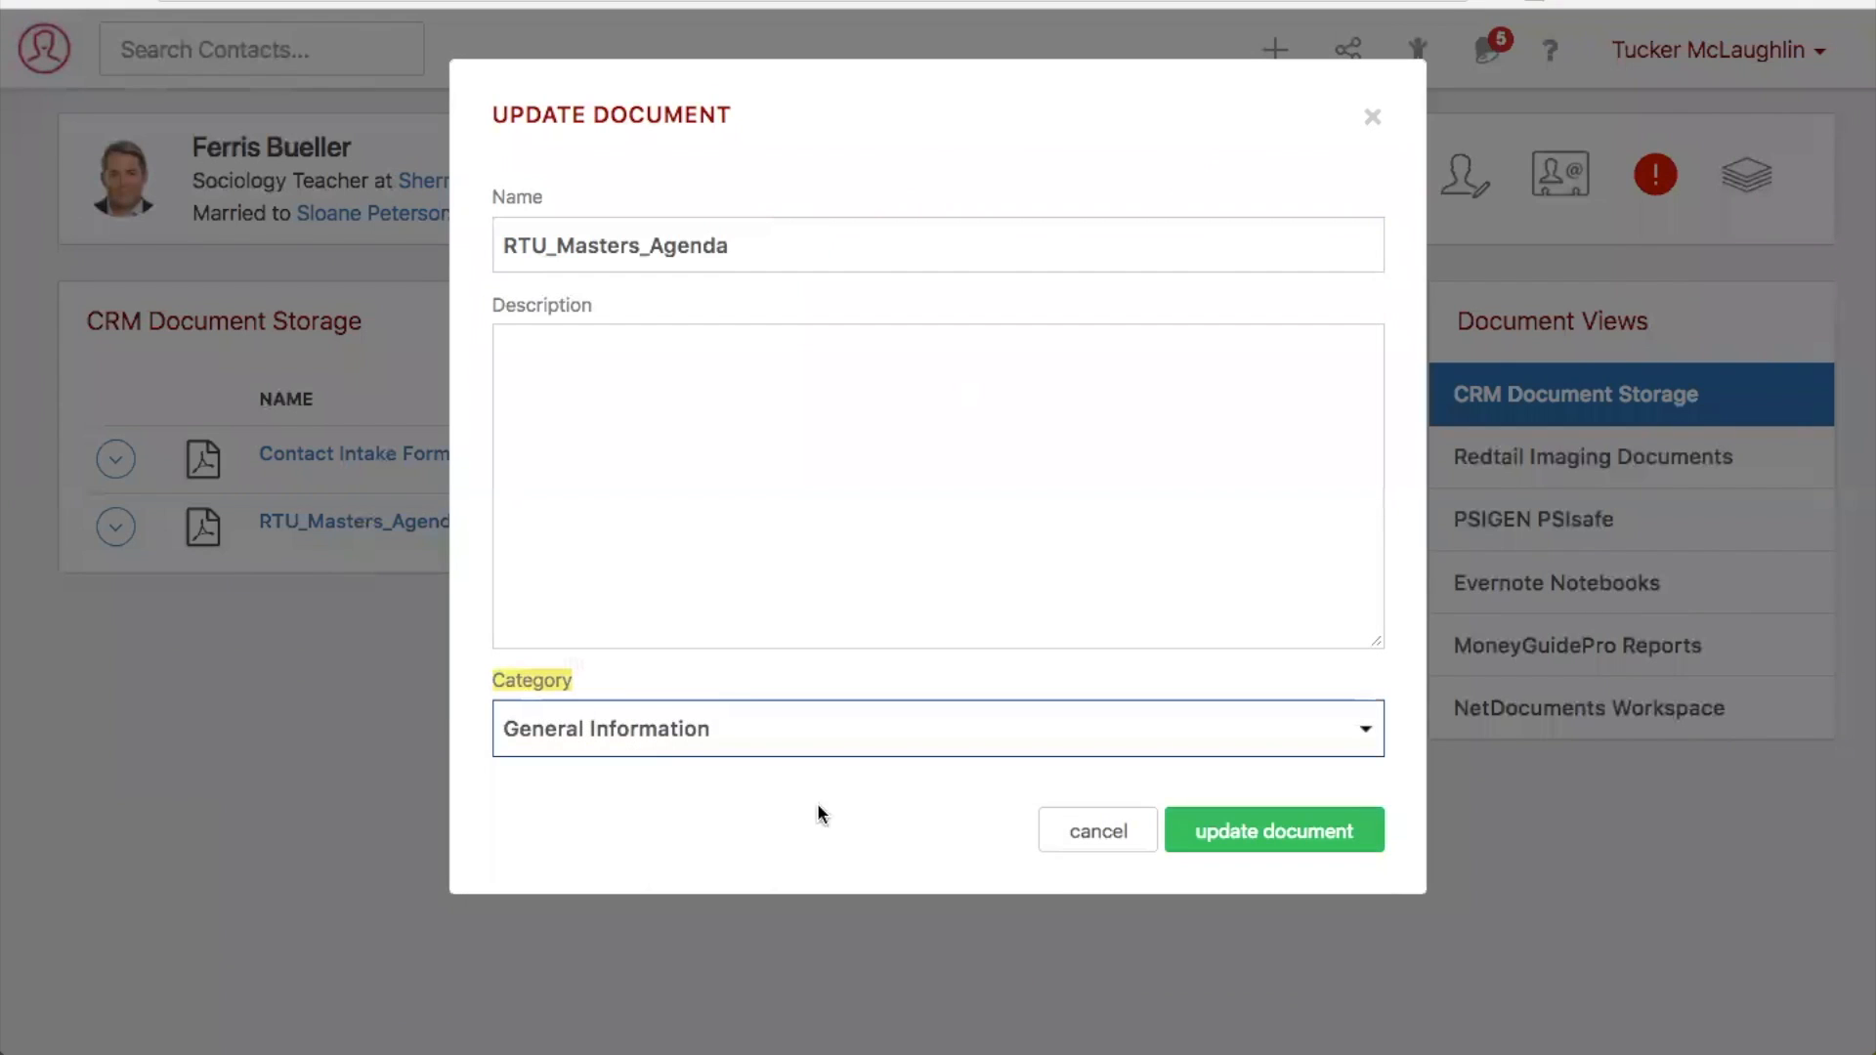
left_click(1227, 831)
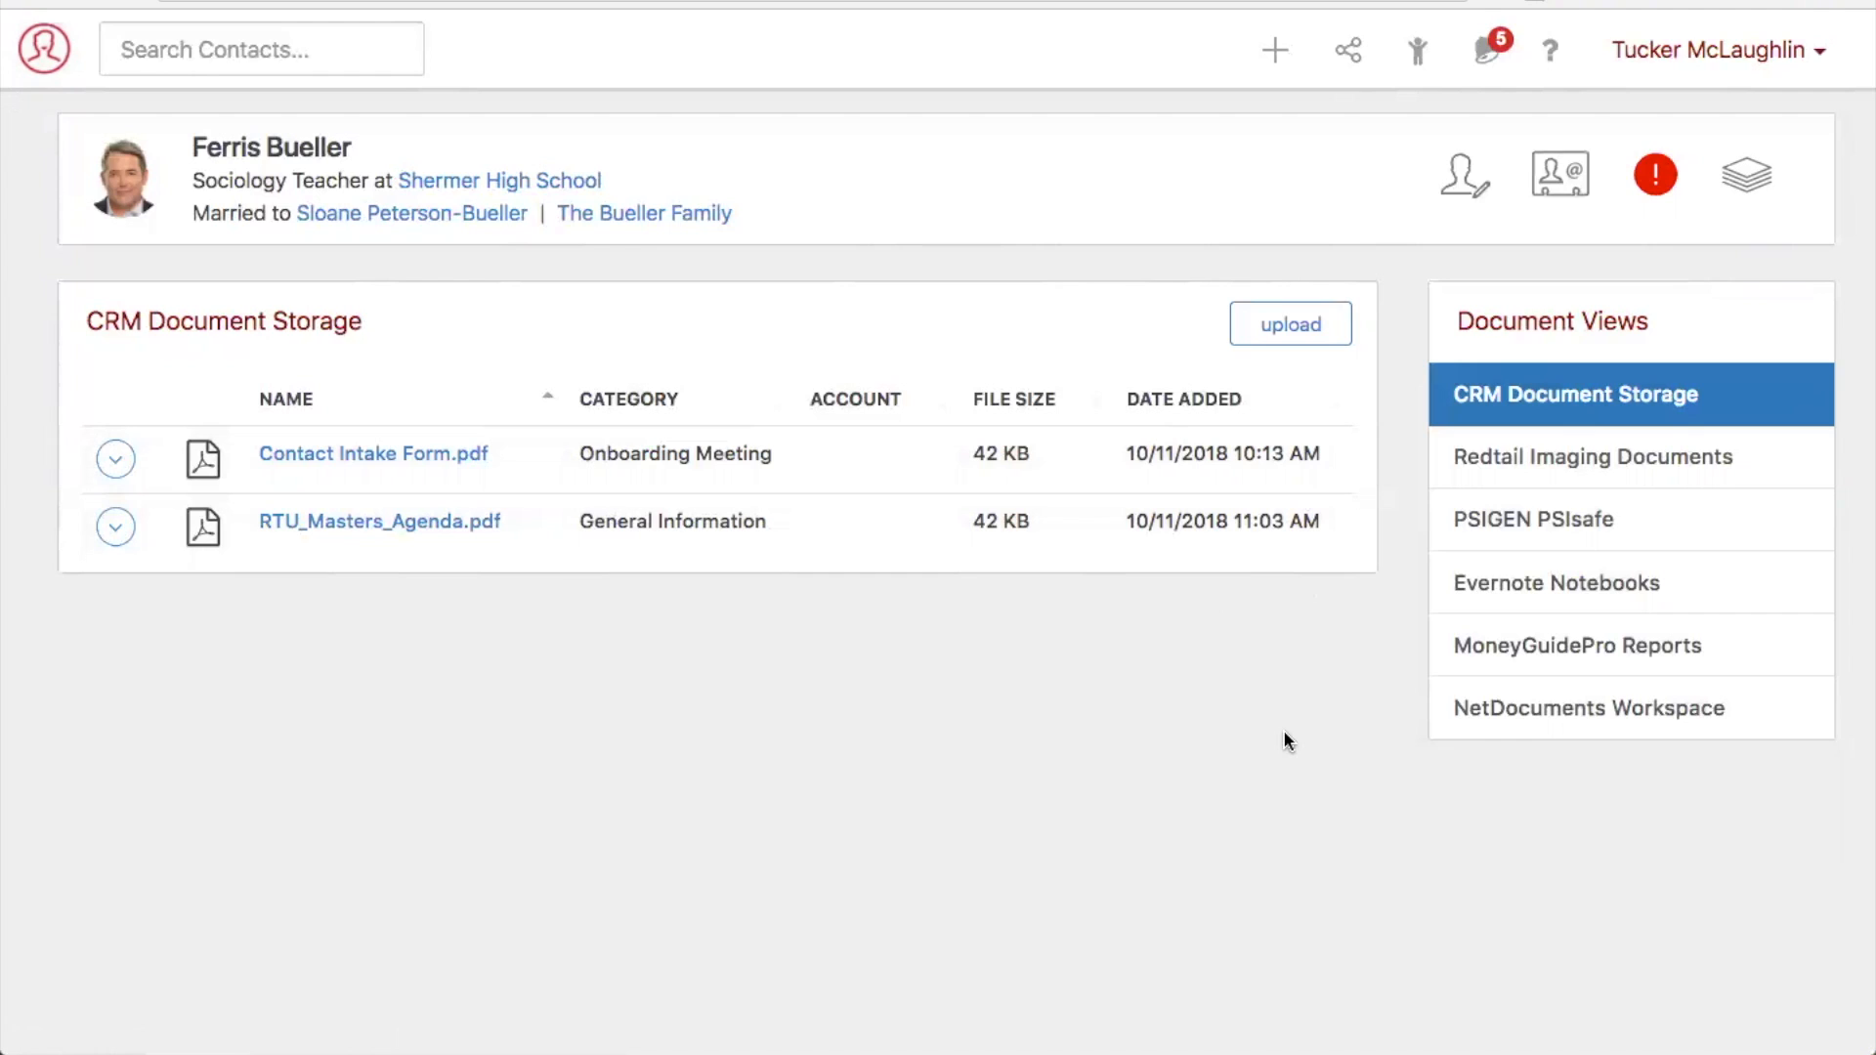
- Link the contact's Prudential IRA account to the RTU_Masters_Agenda document
left_click(116, 529)
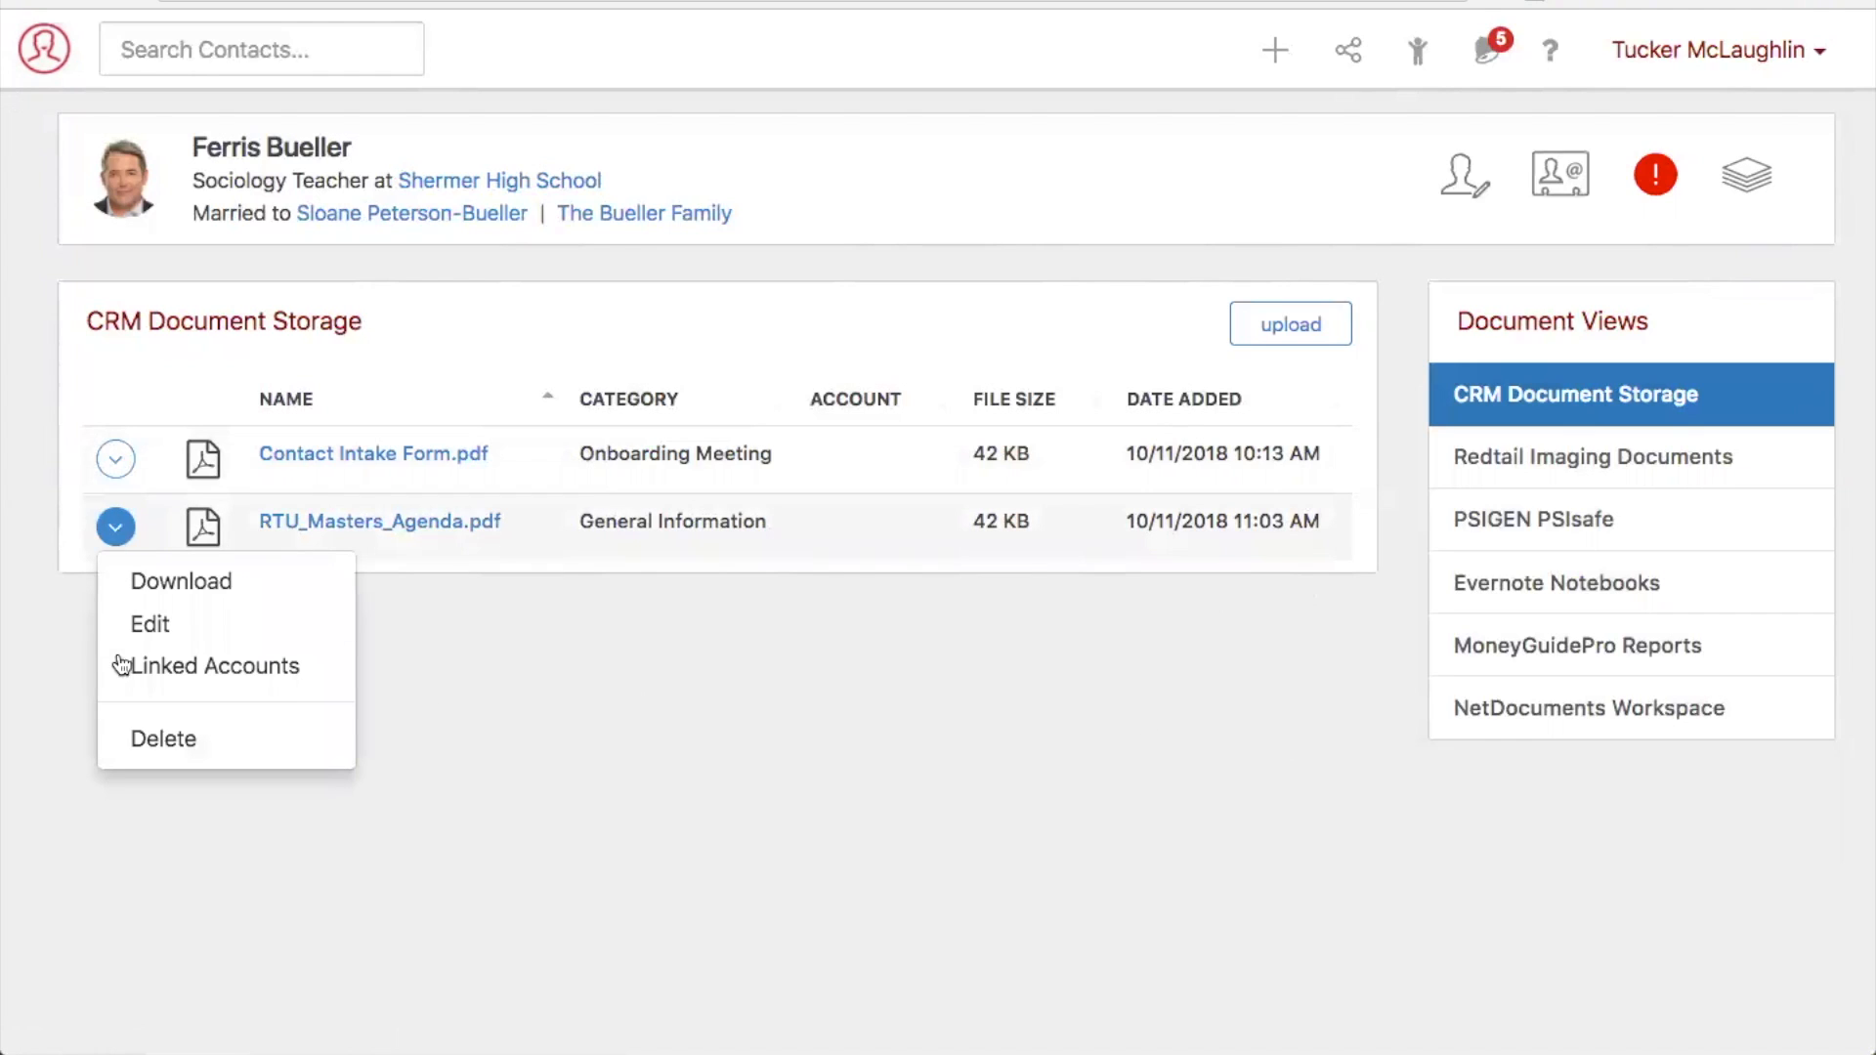
left_click(228, 672)
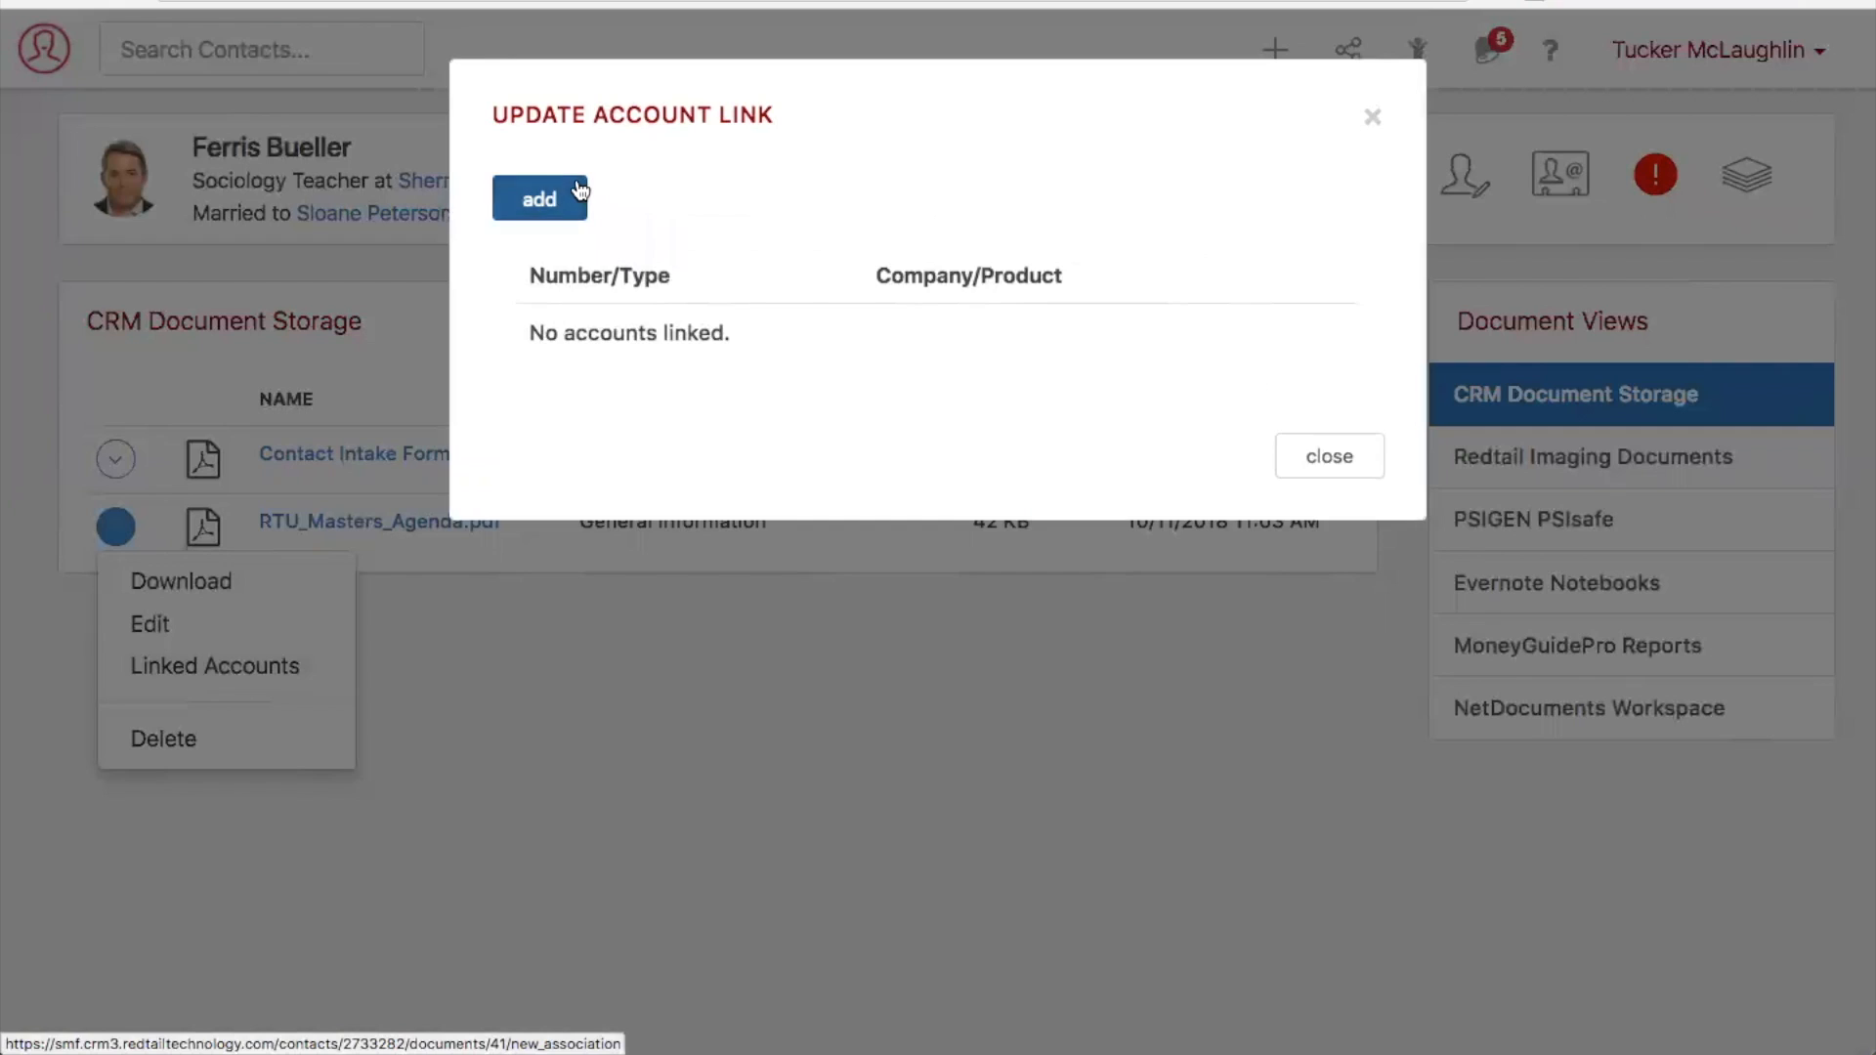
left_click(577, 188)
left_click(683, 240)
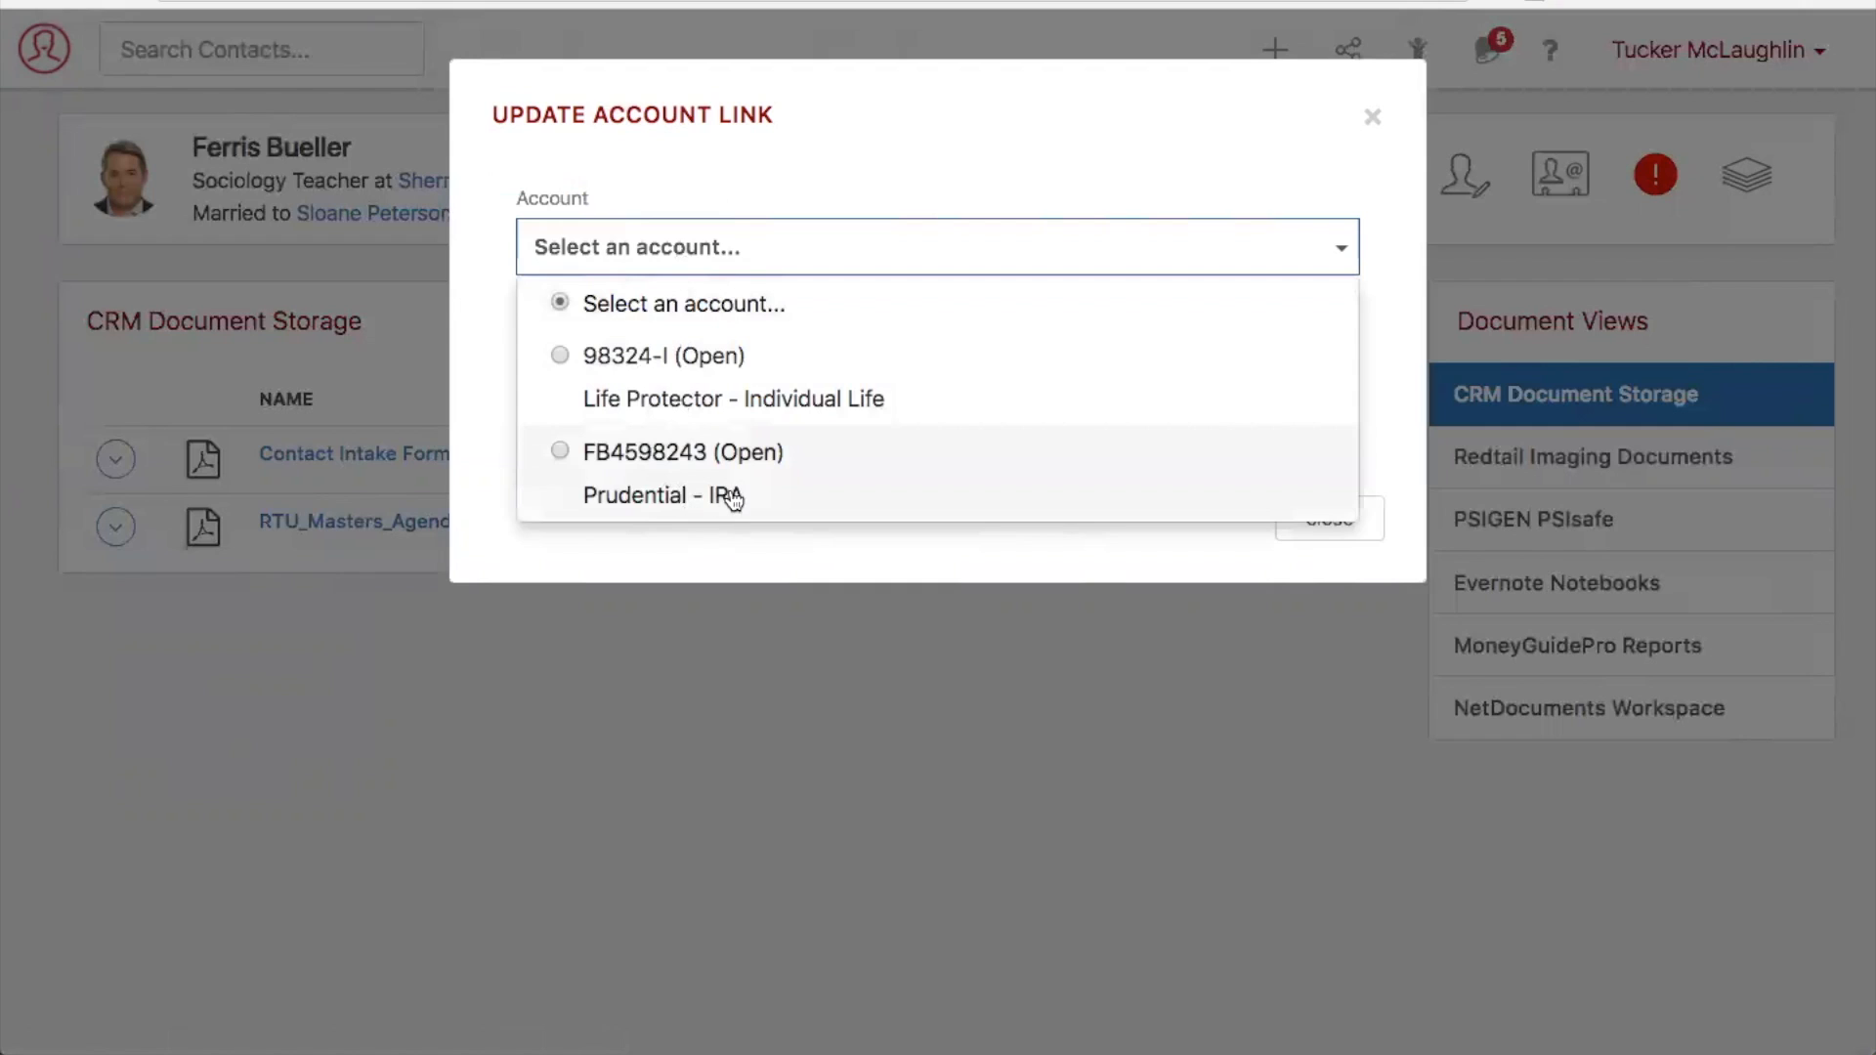
left_click(683, 496)
left_click(1294, 308)
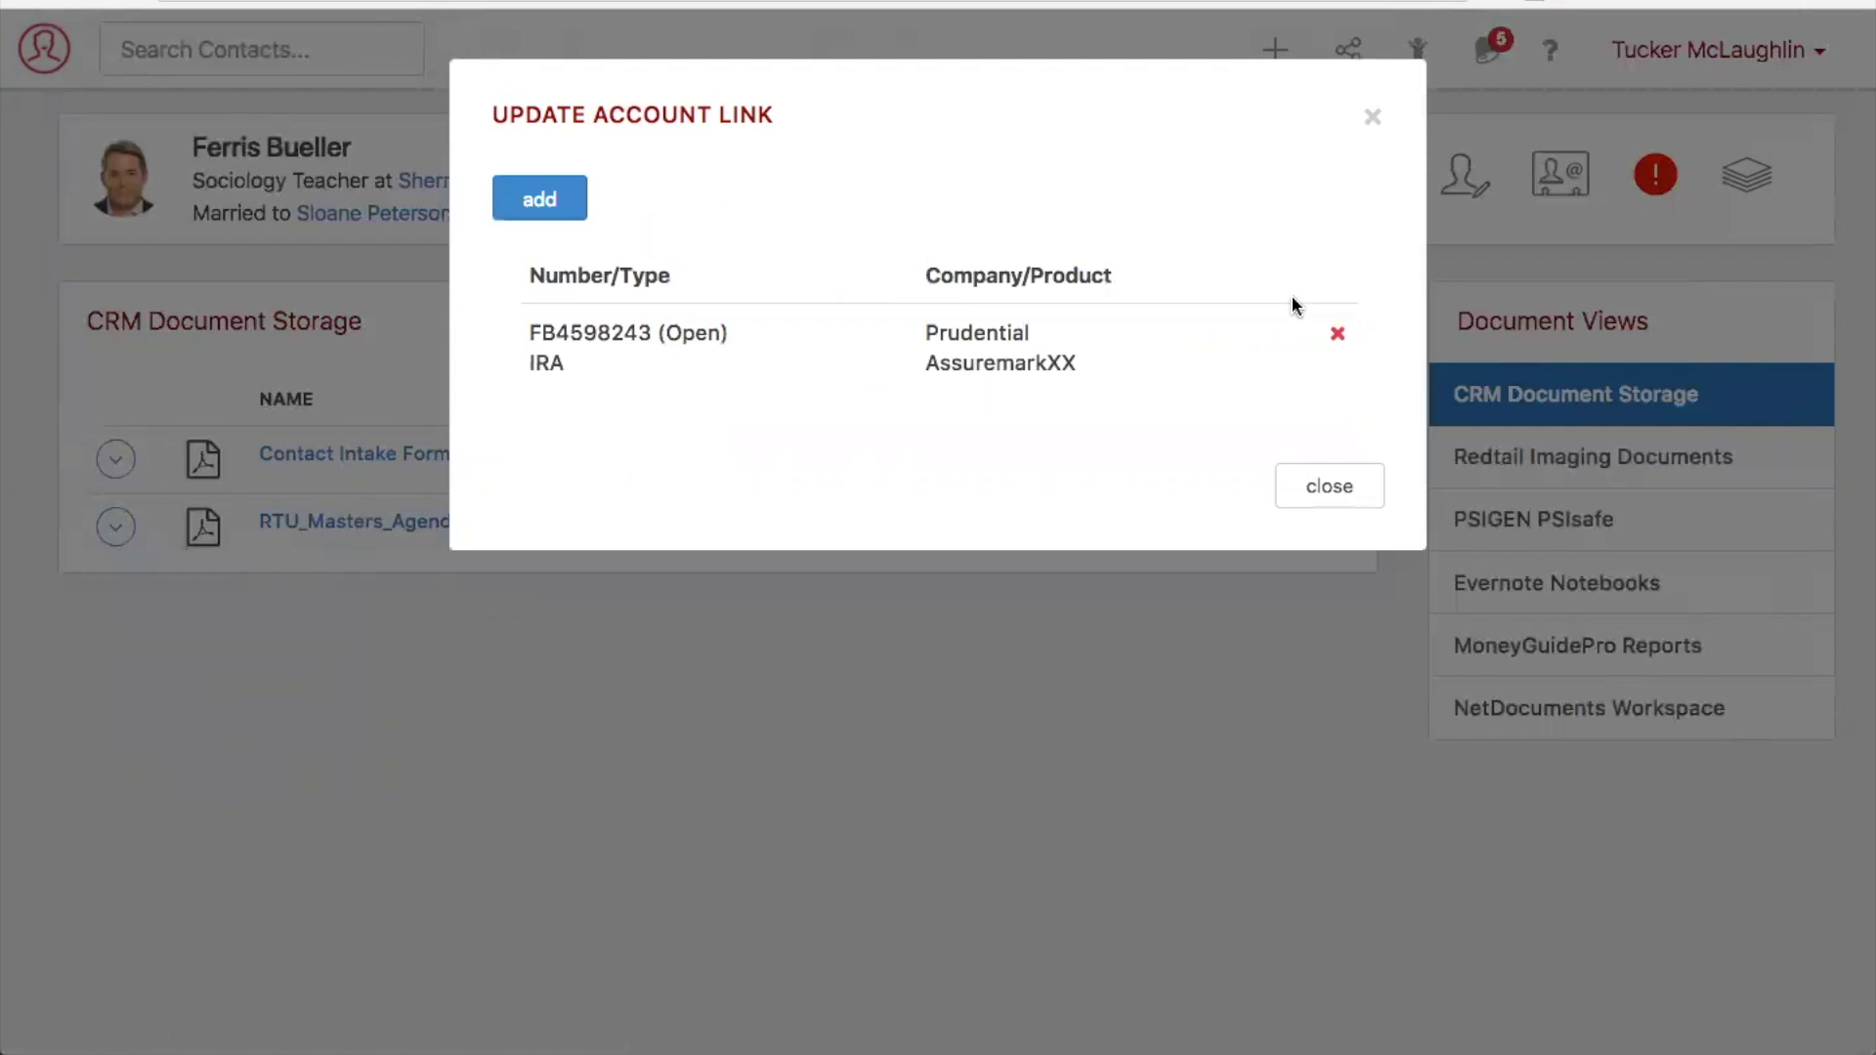
left_click(1355, 494)
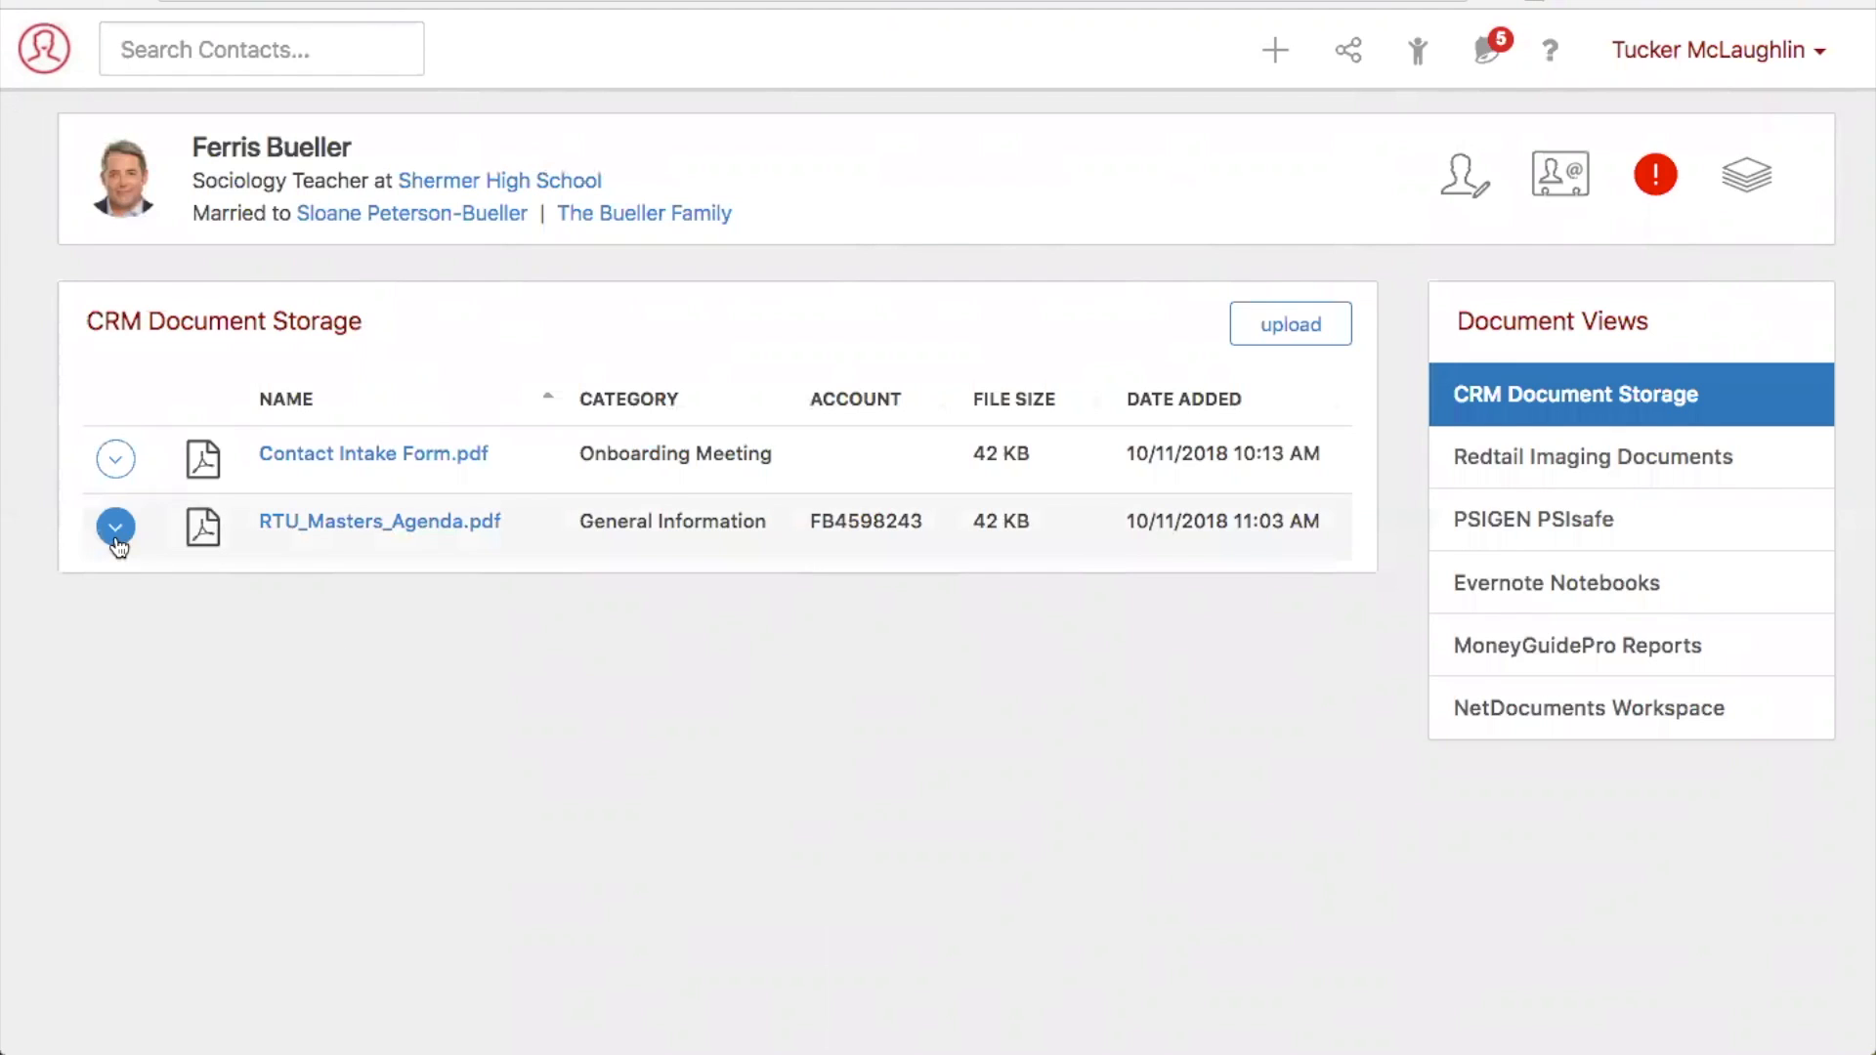
- Open the details of the contact's client review activity scheduled for October 24 at 11:30 AM
left_click(44, 61)
left_click(139, 429)
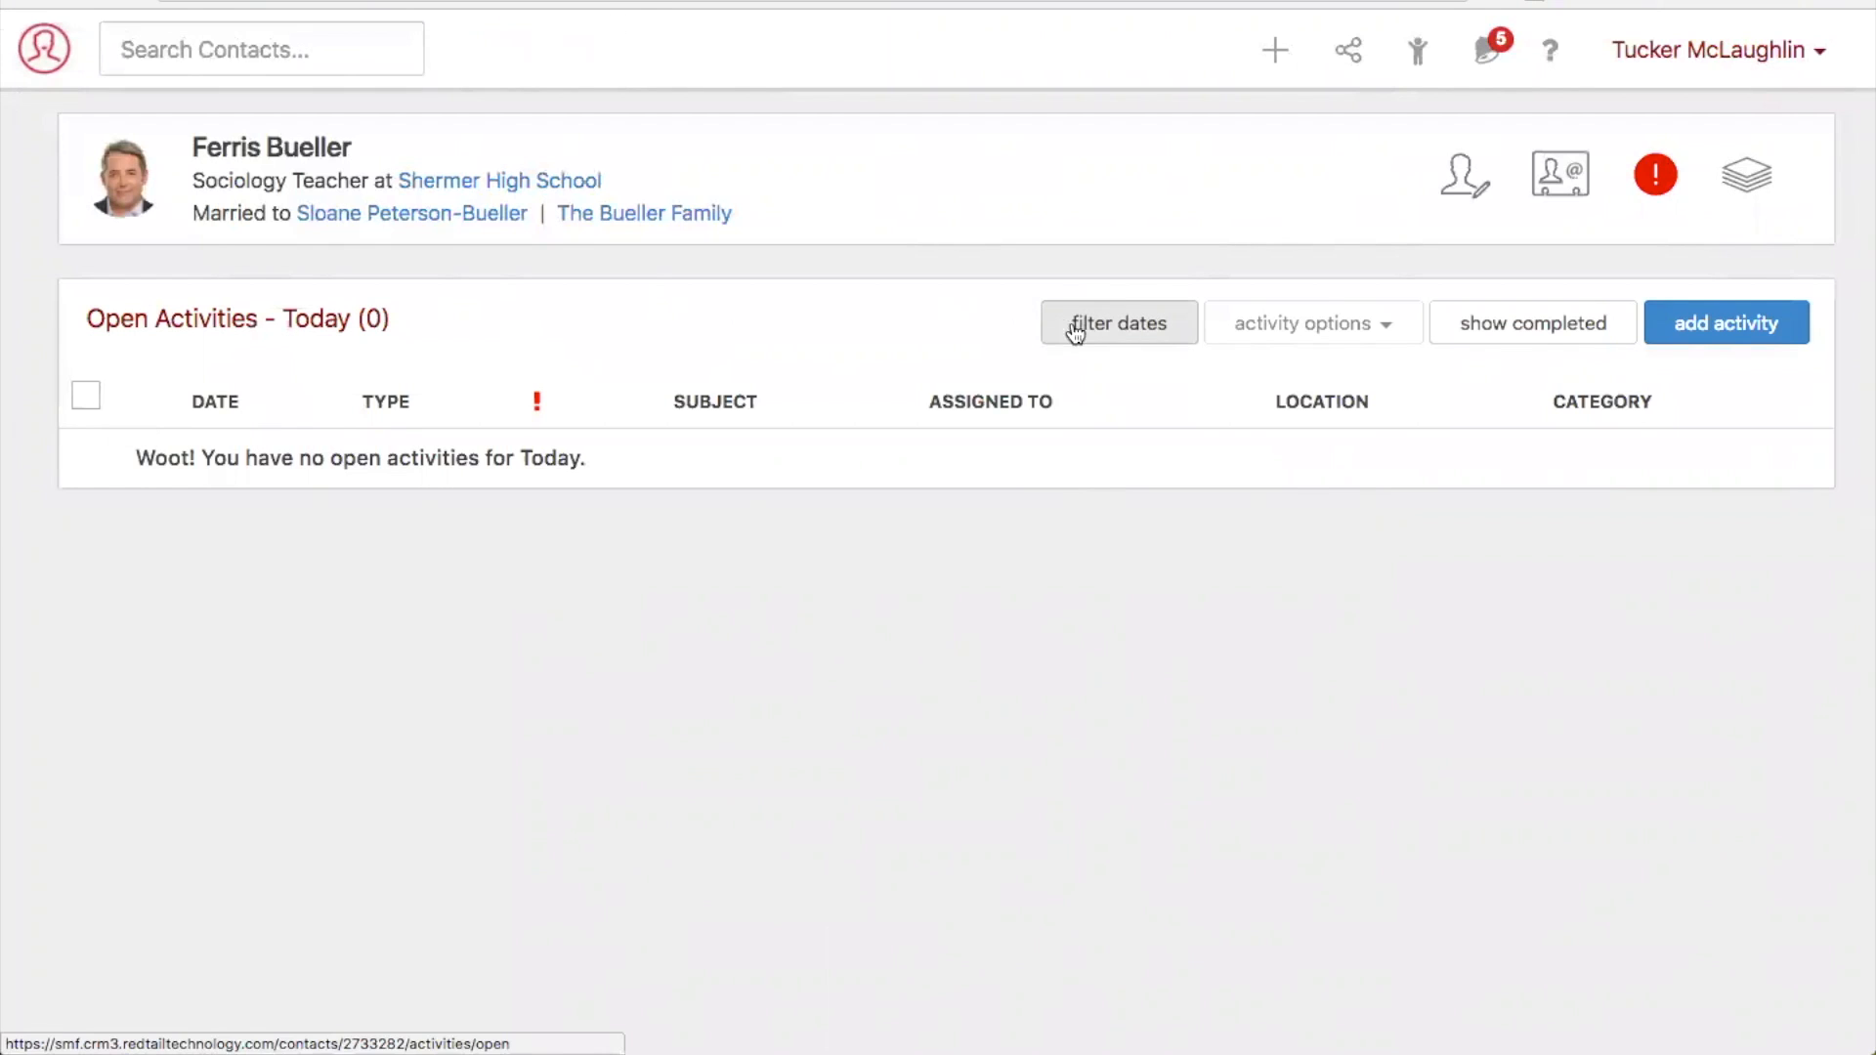
left_click(47, 68)
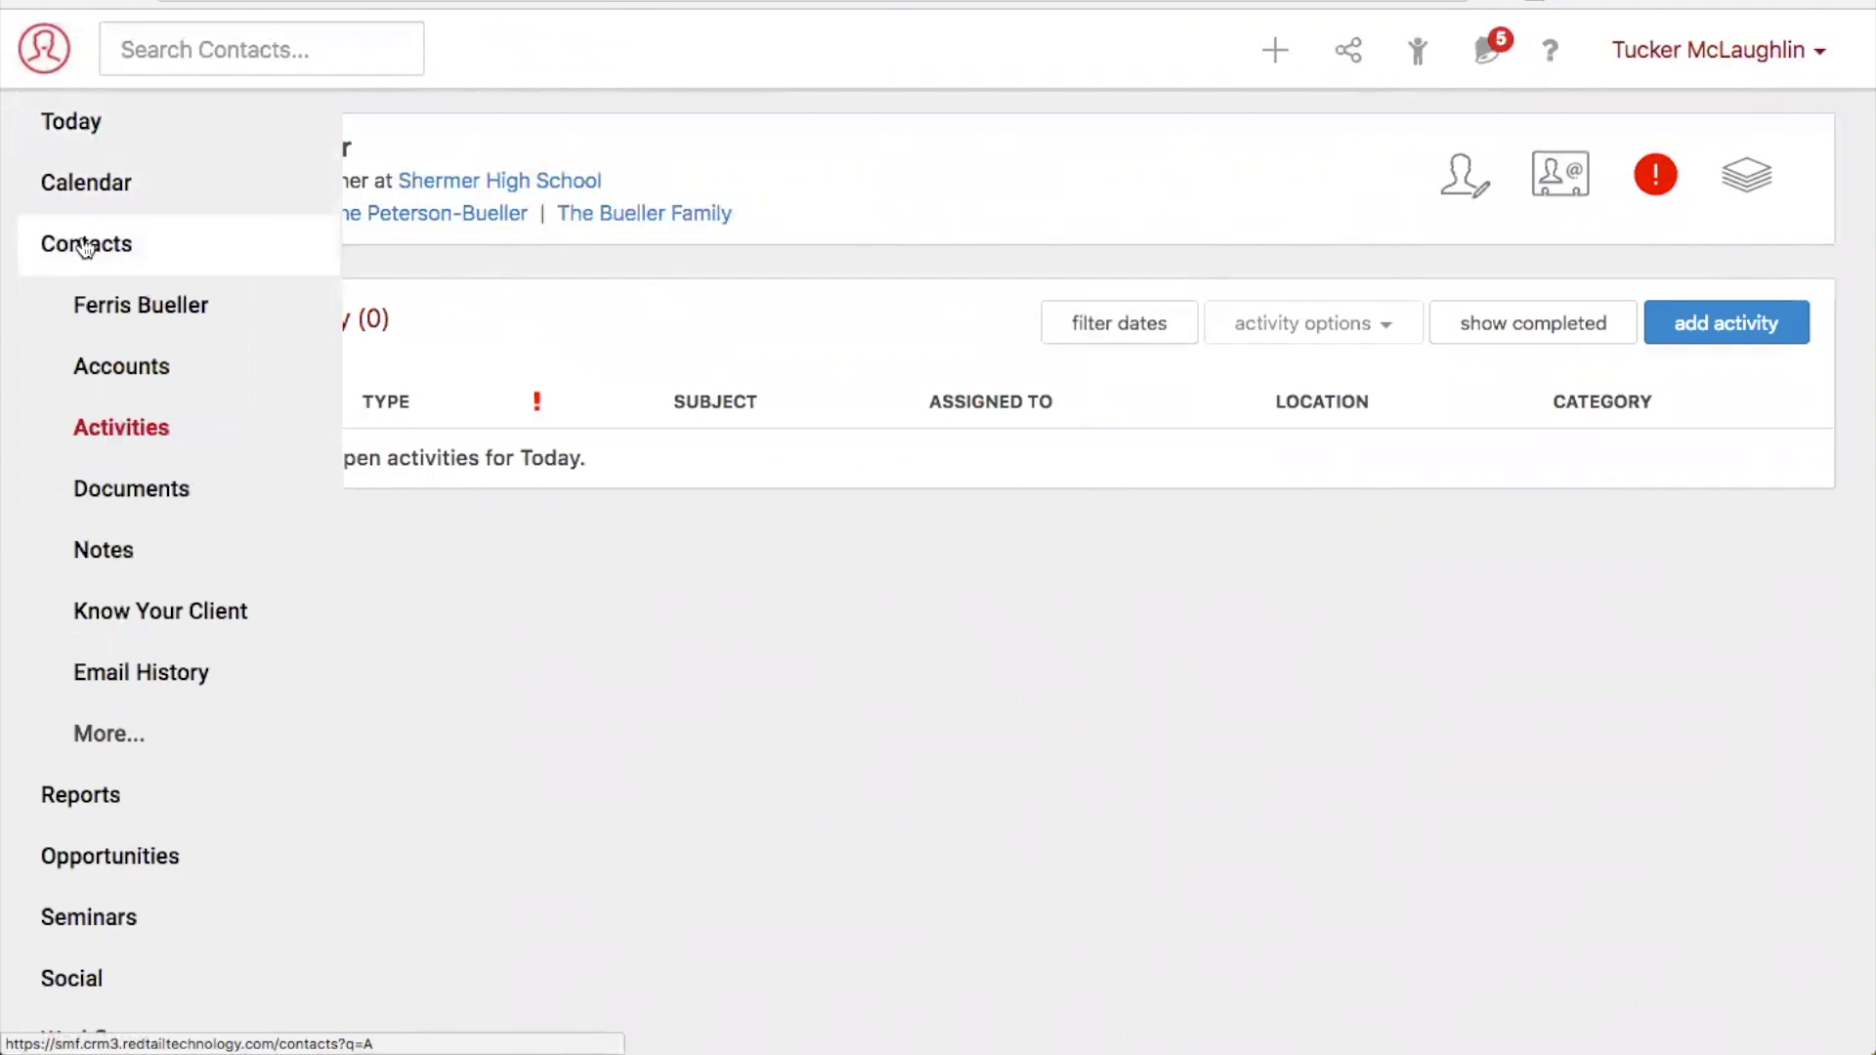
left_click(108, 307)
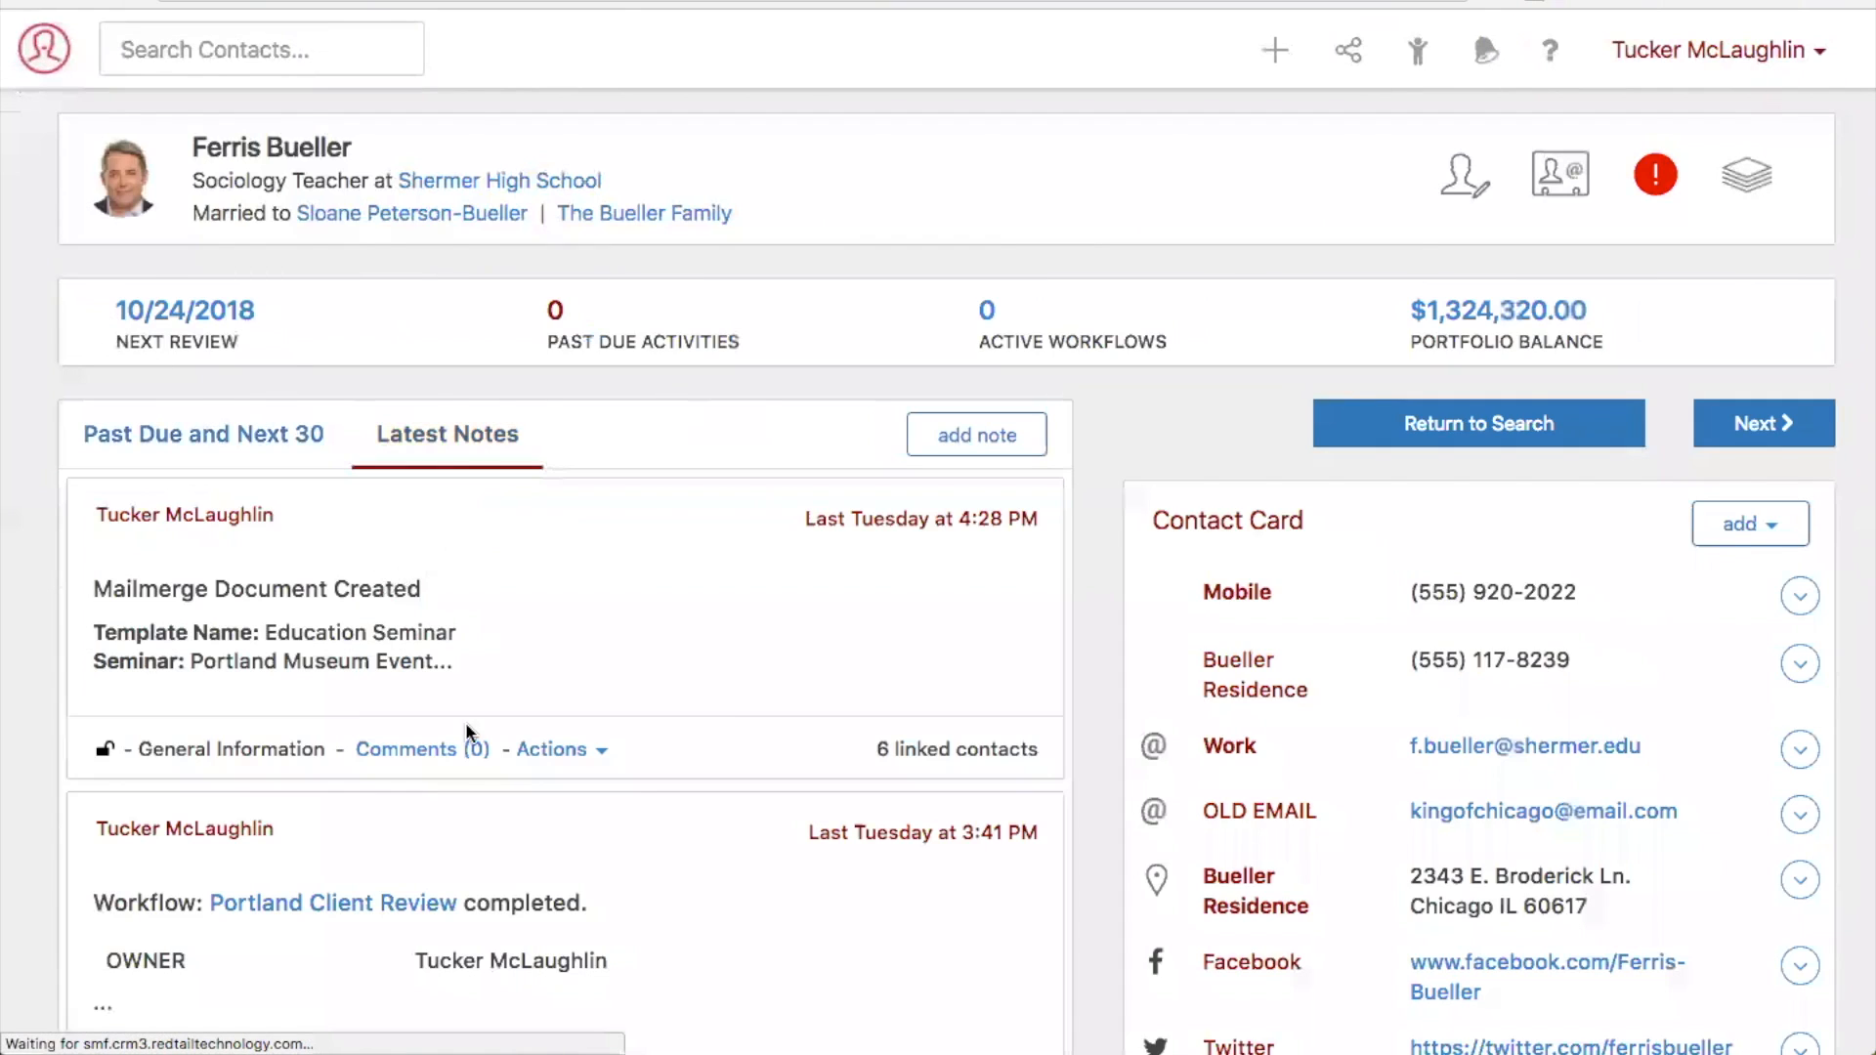
left_click(226, 439)
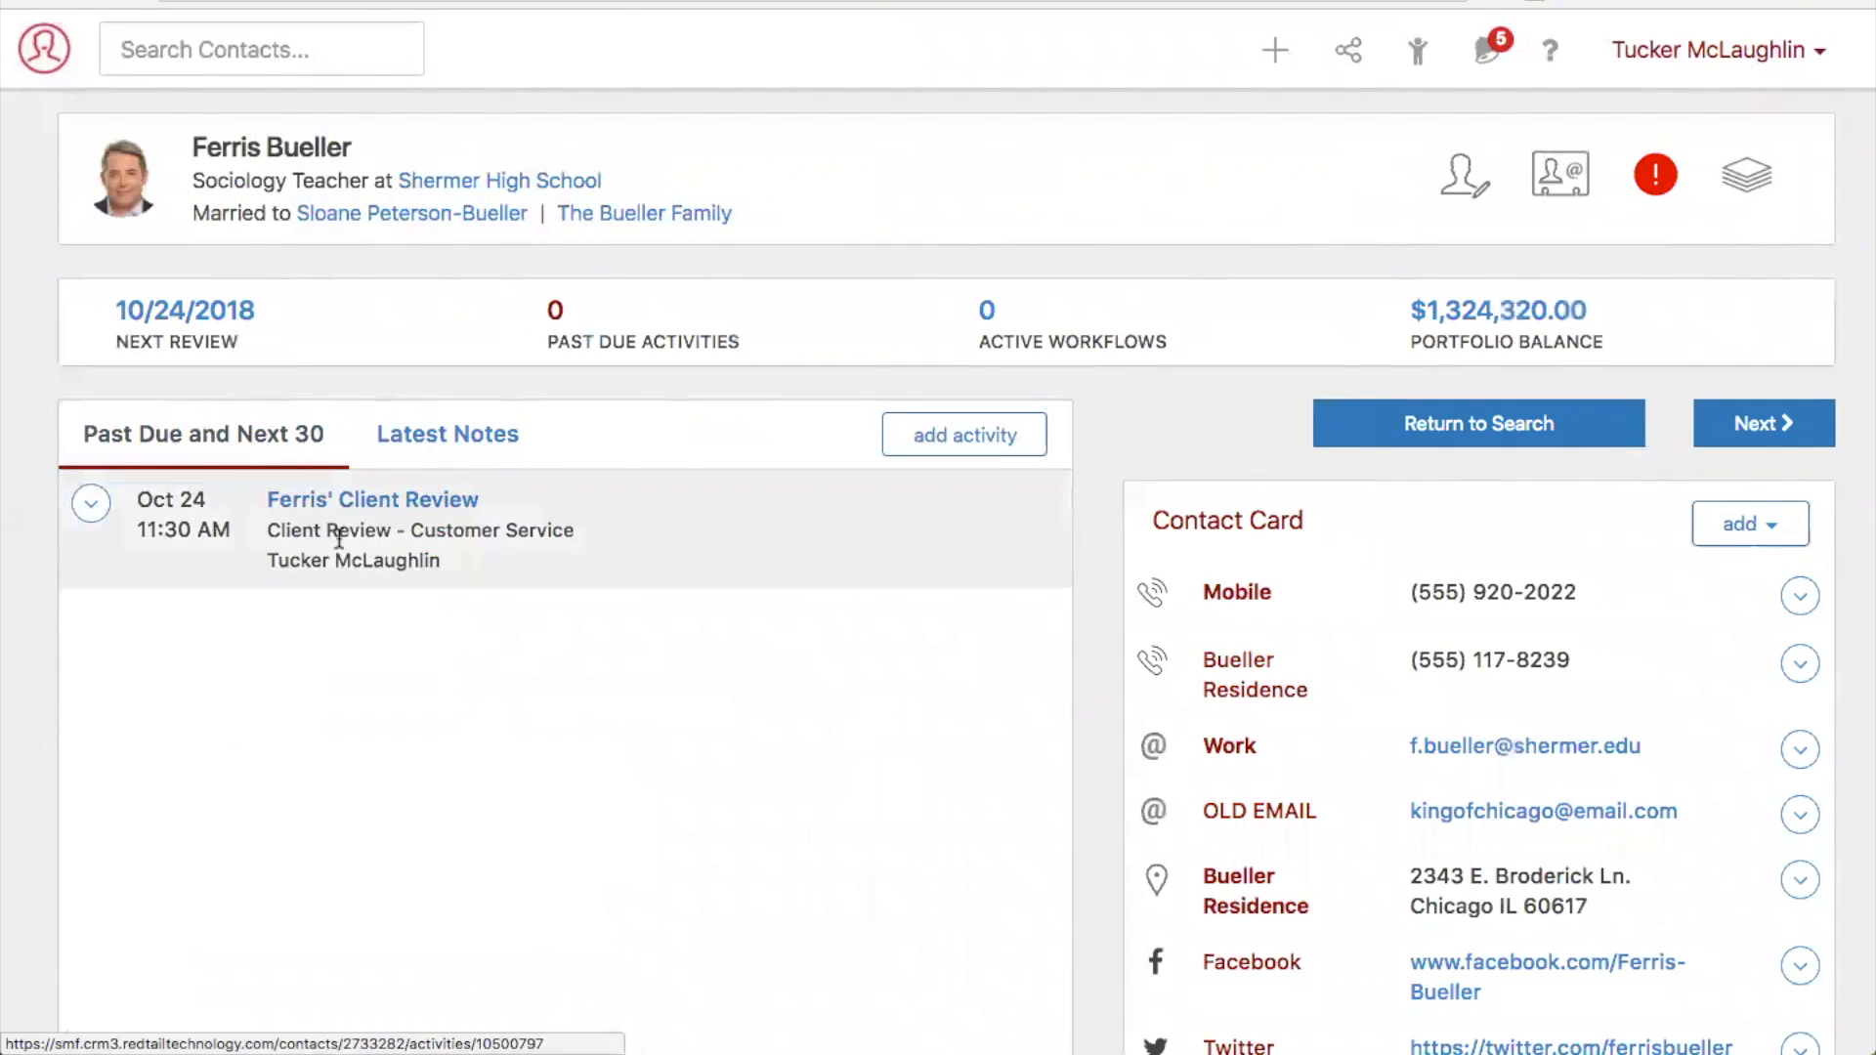
left_click(409, 504)
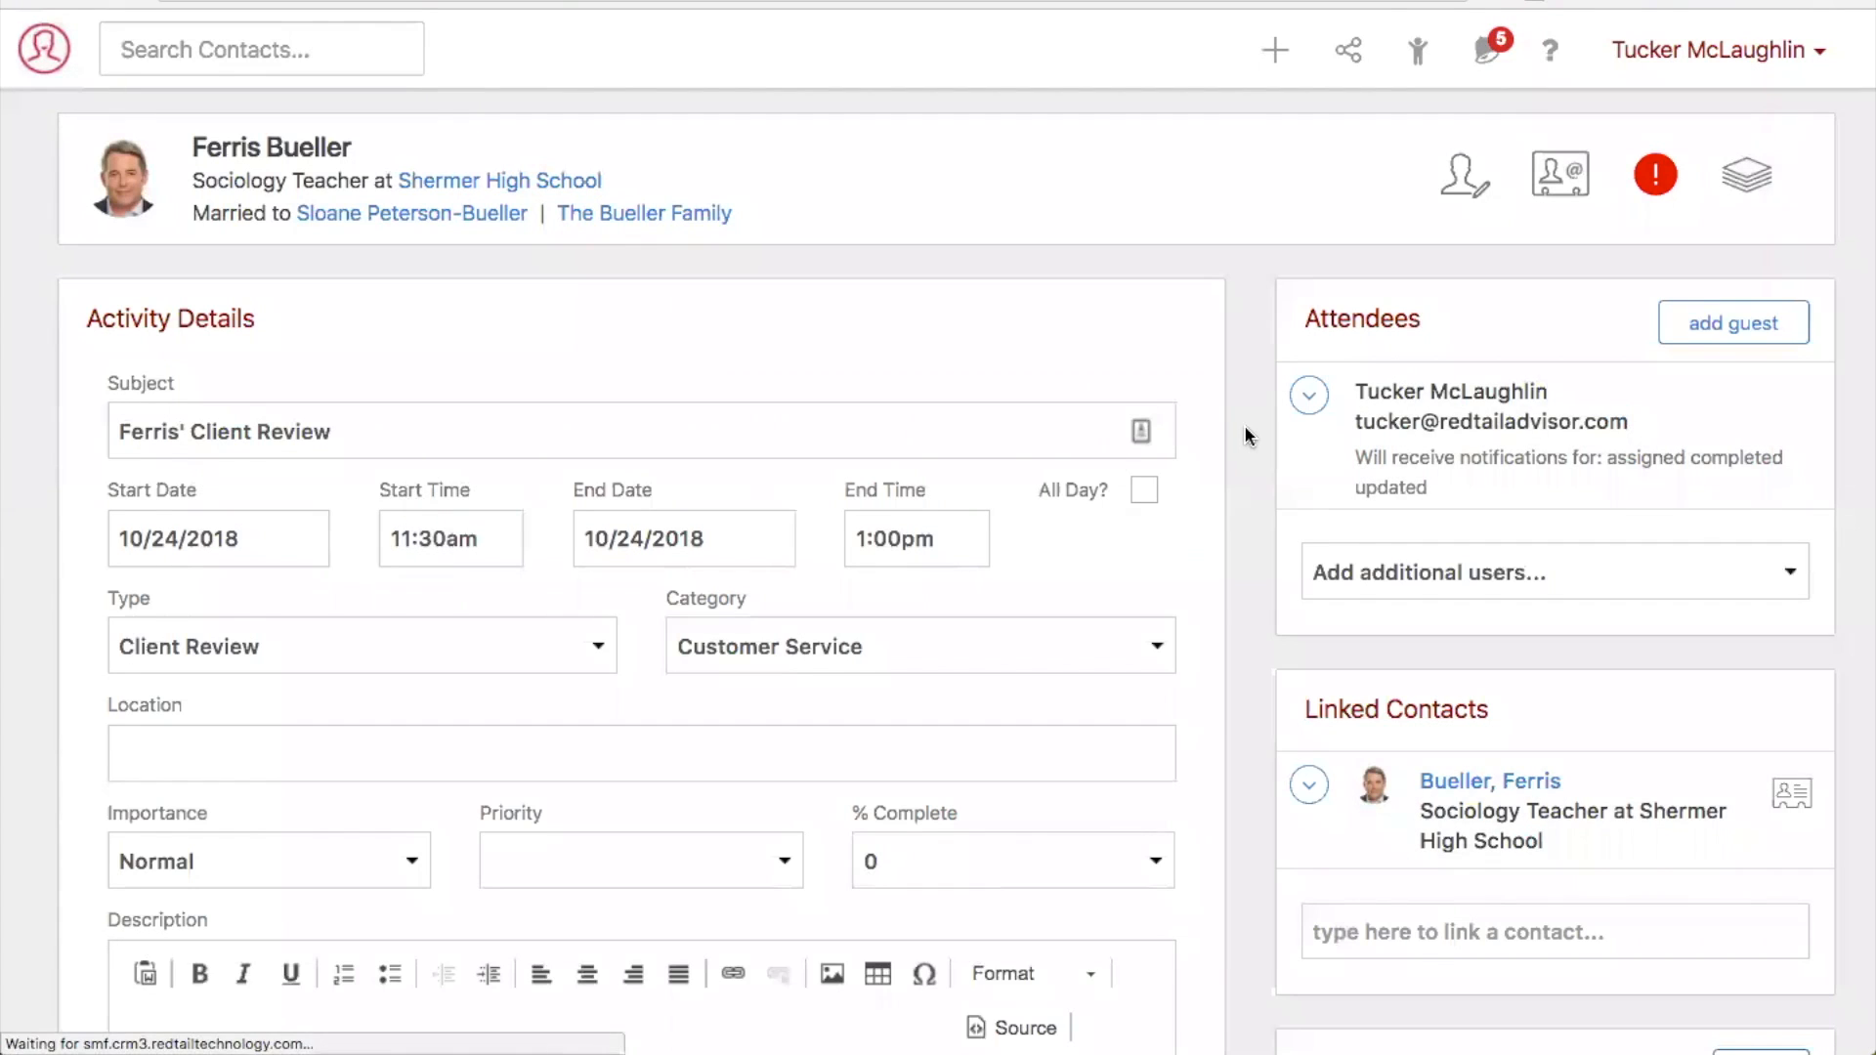
- View the document upload options under the activity's Linked Documents and close them without adding a file
scroll(1245, 436, "down", 5)
scroll(1245, 425, "down", 4)
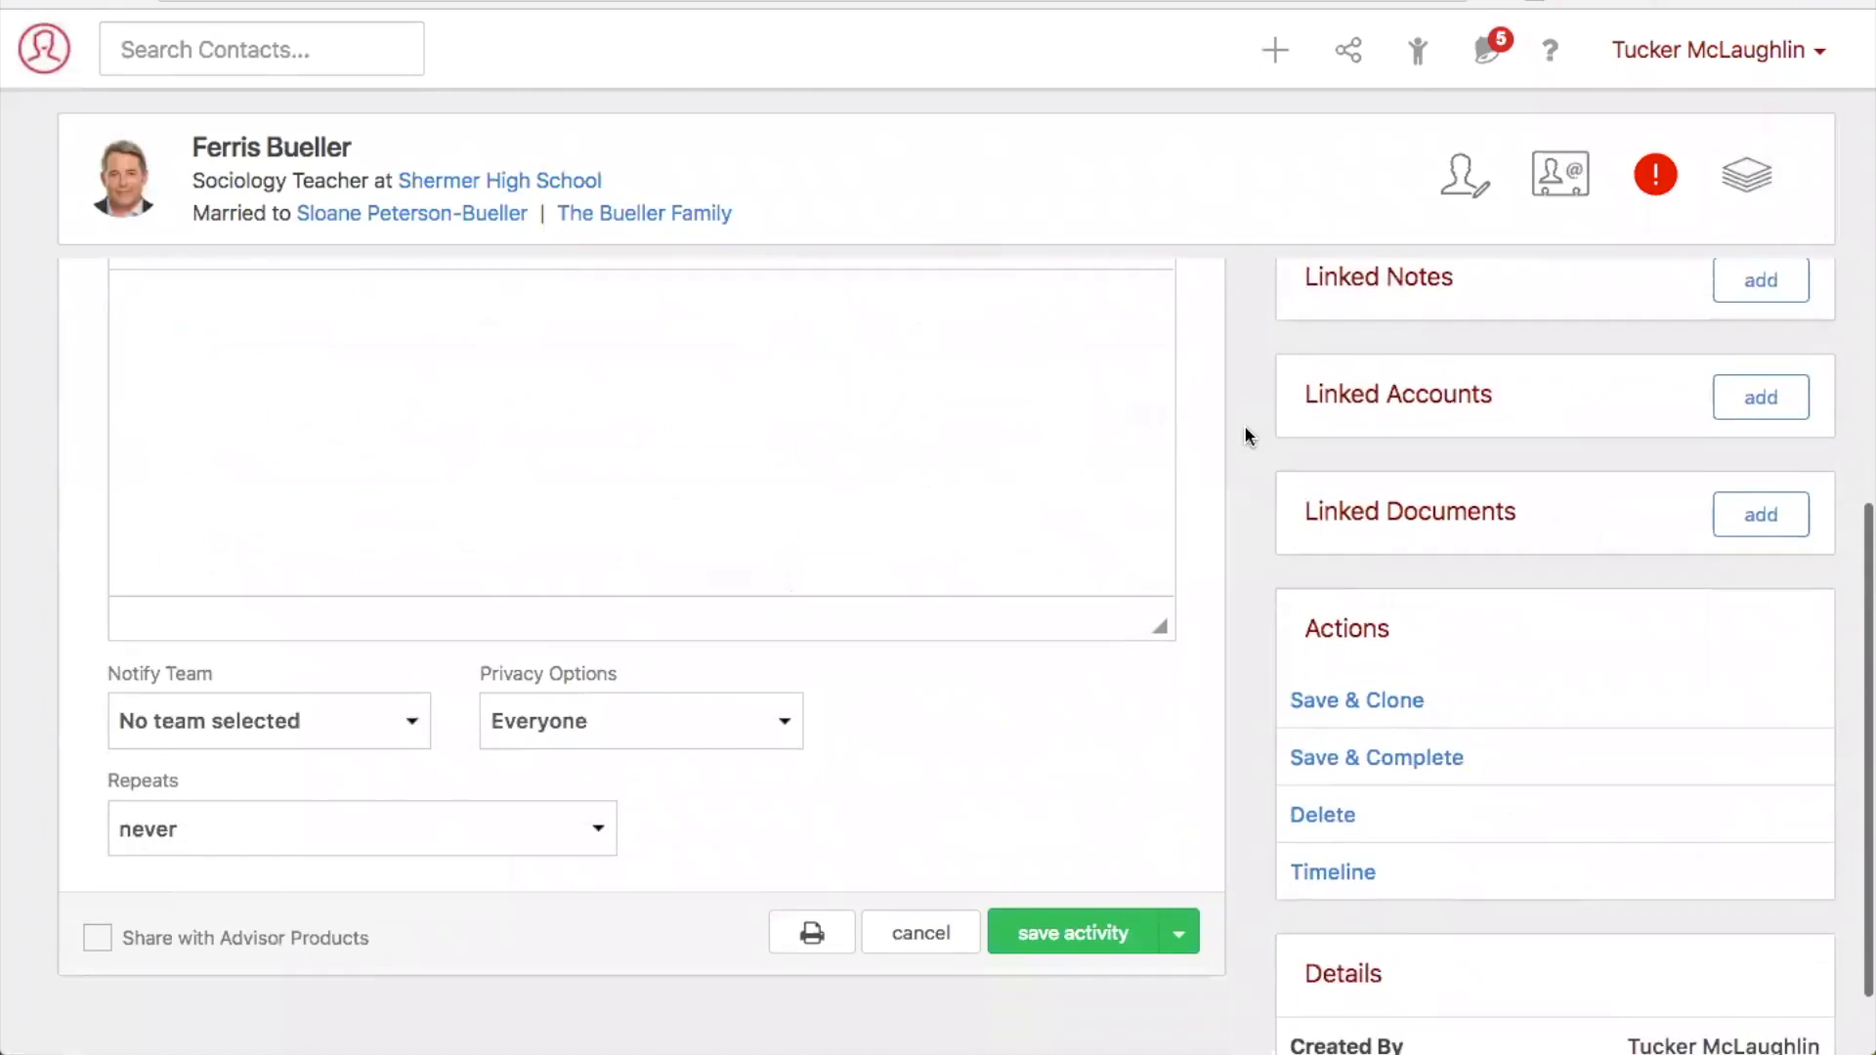
left_click_drag(1496, 445, 1301, 446)
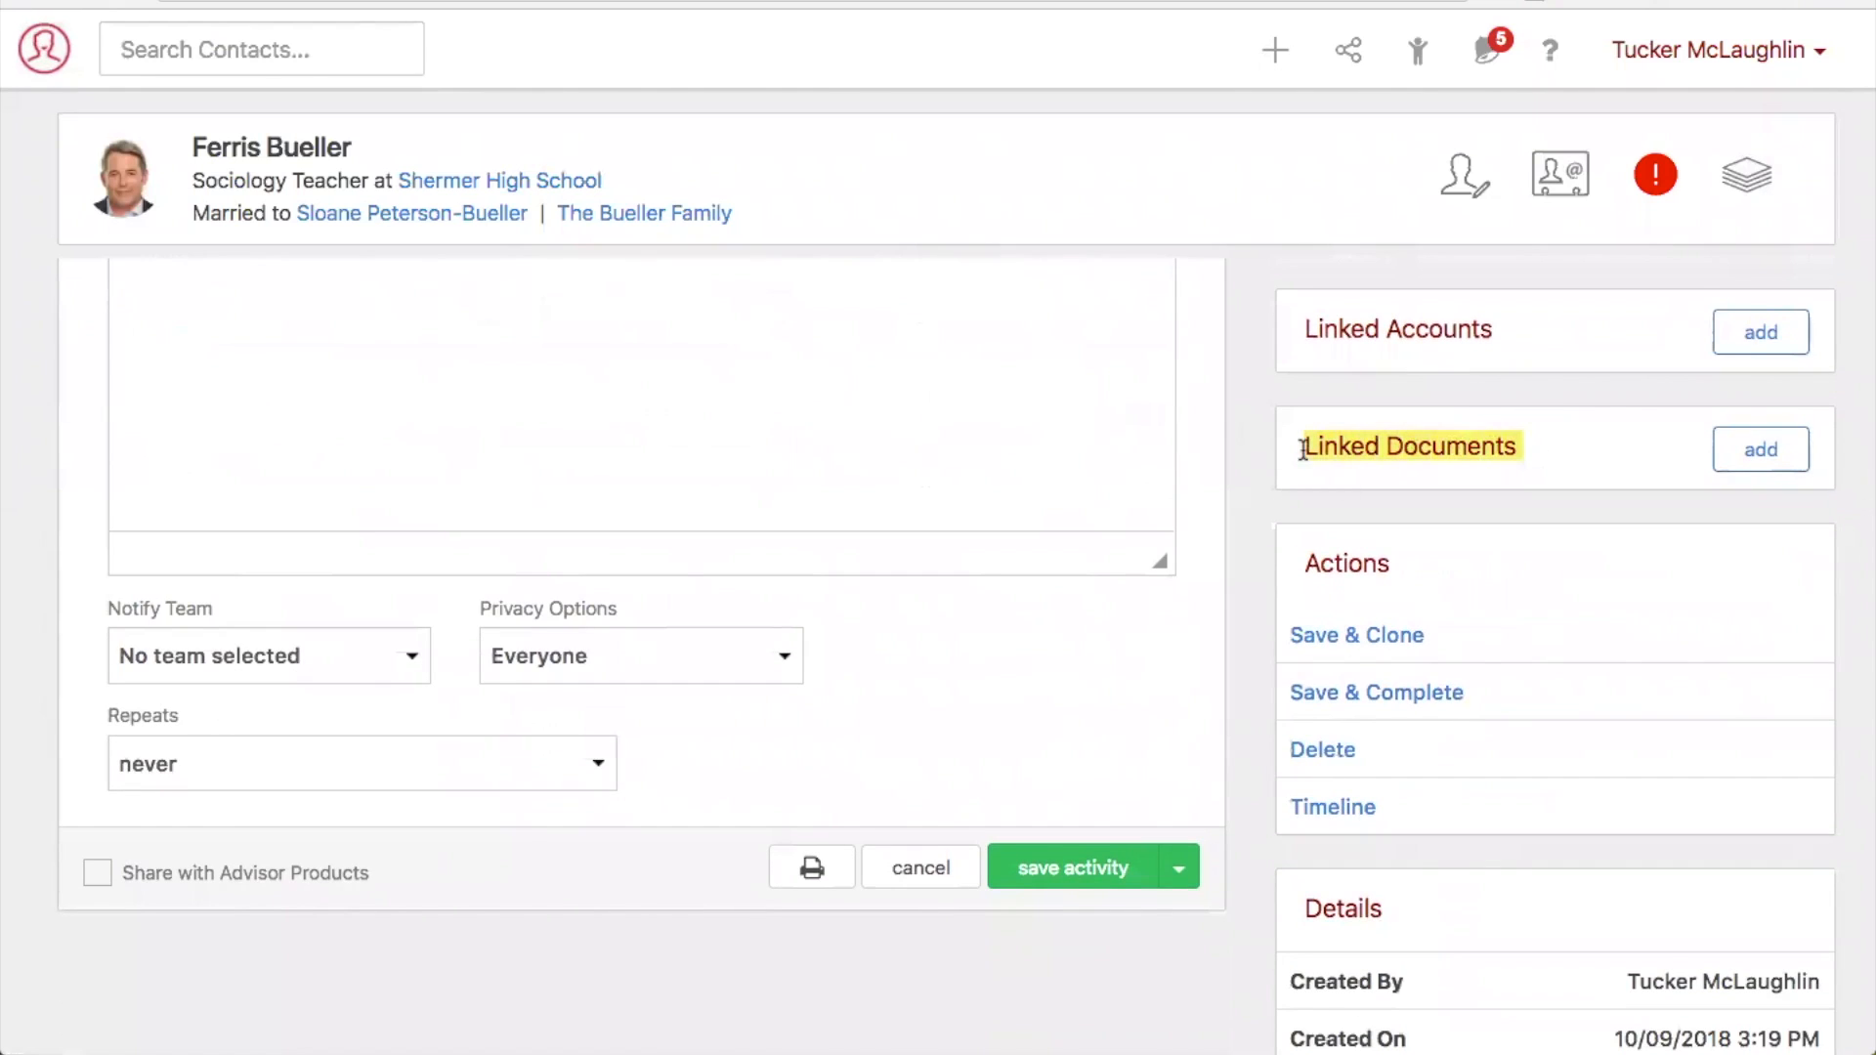
left_click(1749, 460)
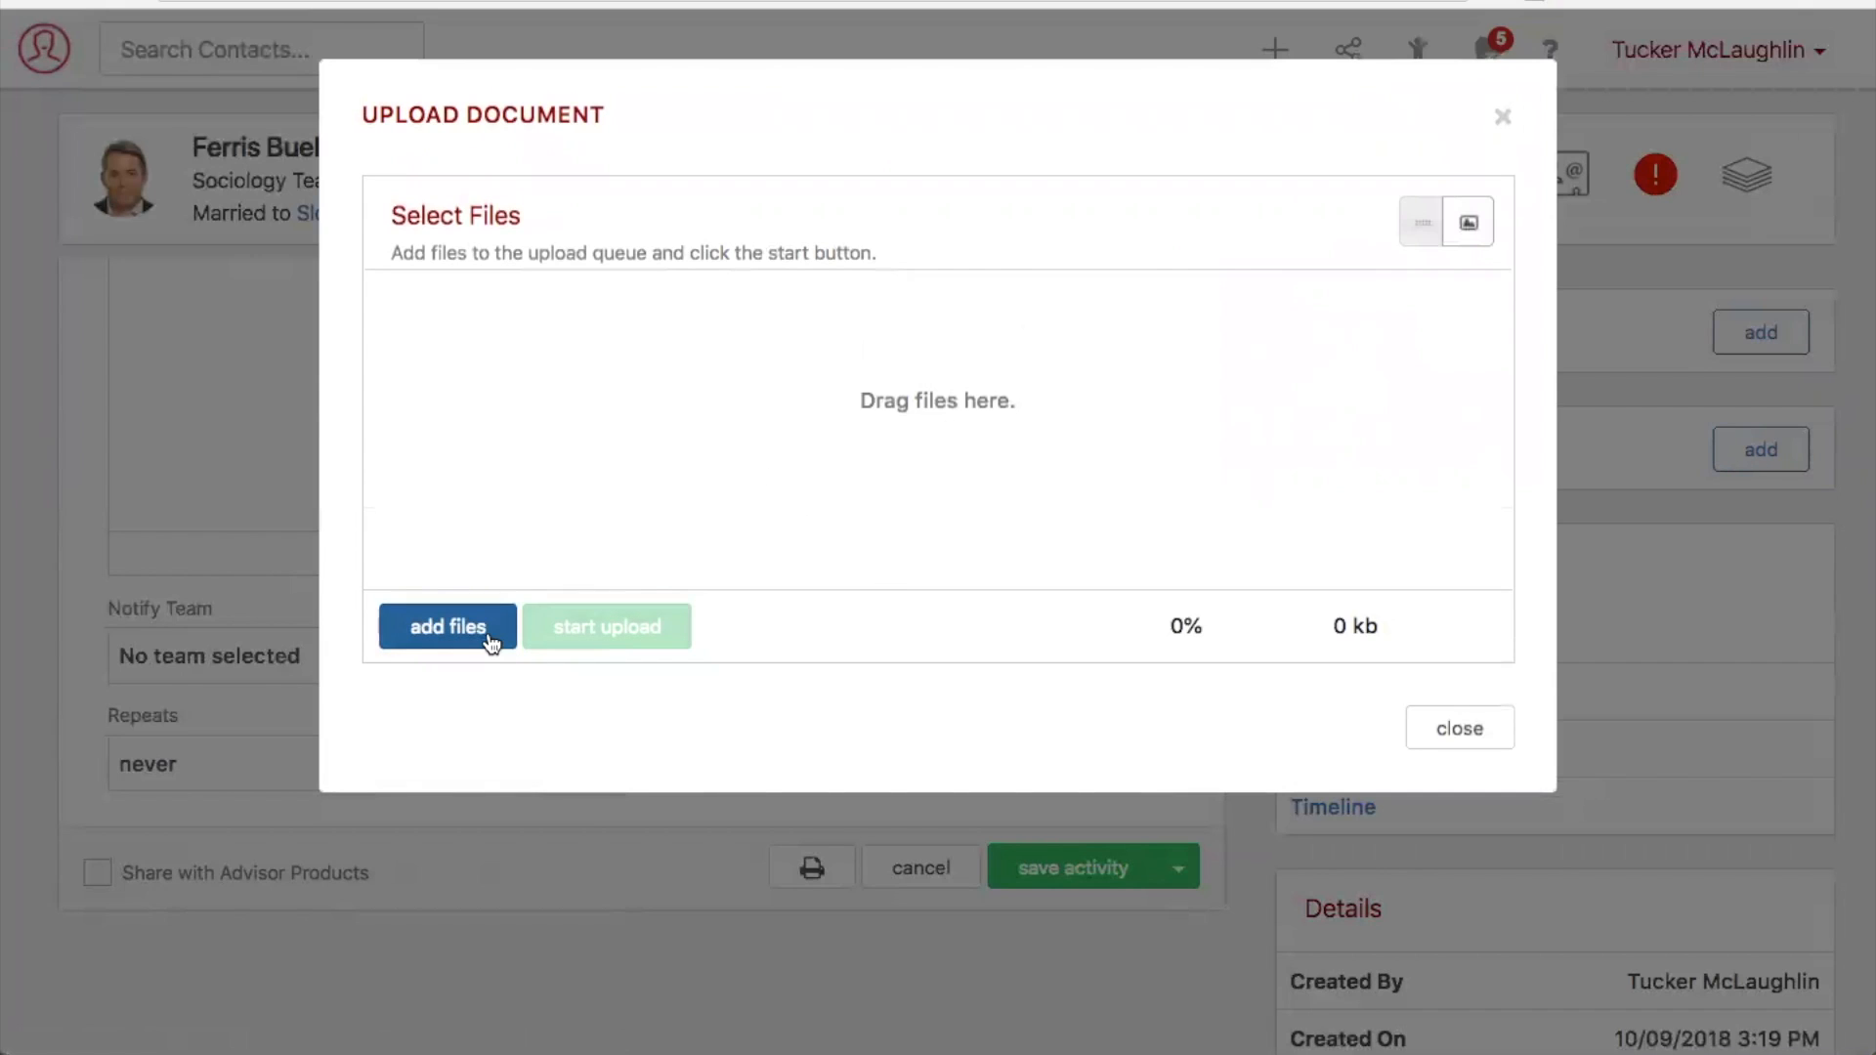
left_click(1474, 746)
scroll(1244, 528, "up", 9)
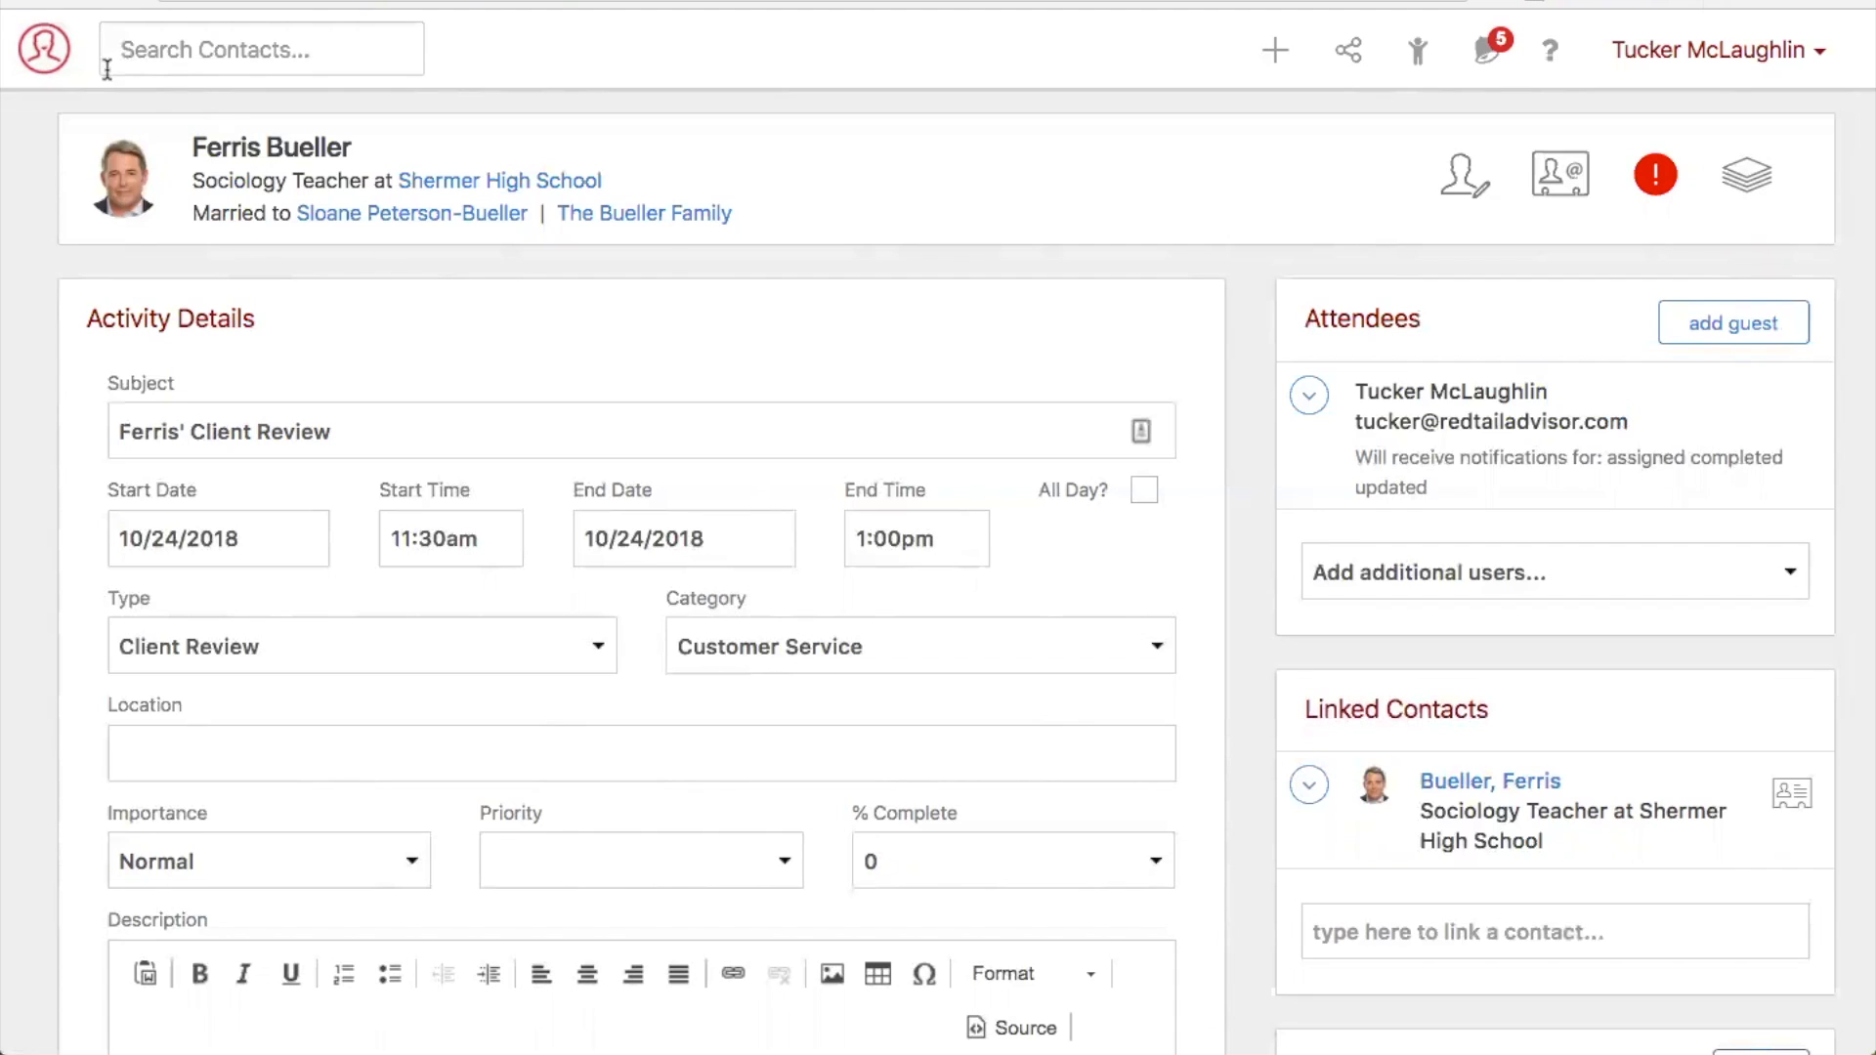
- View the documents stored under the contact's Prudential IRA account and open the page for uploading files to it
left_click(47, 64)
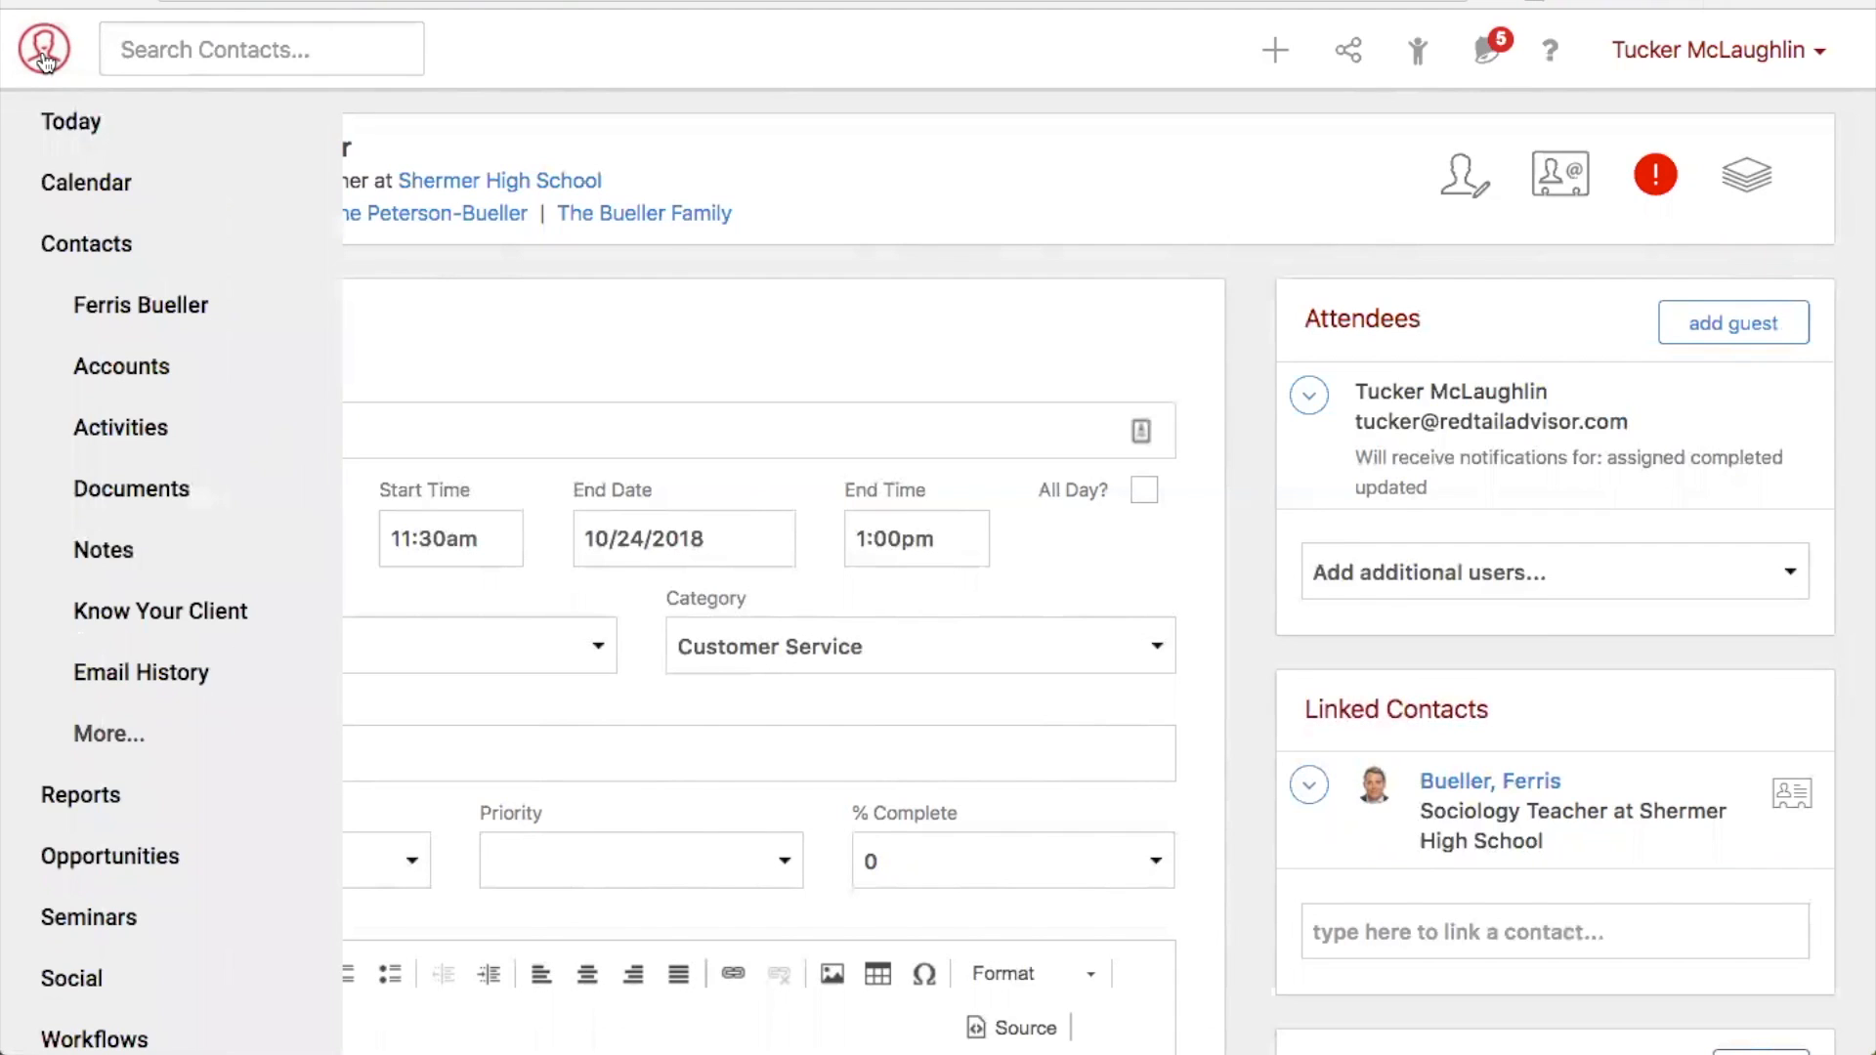
left_click(136, 379)
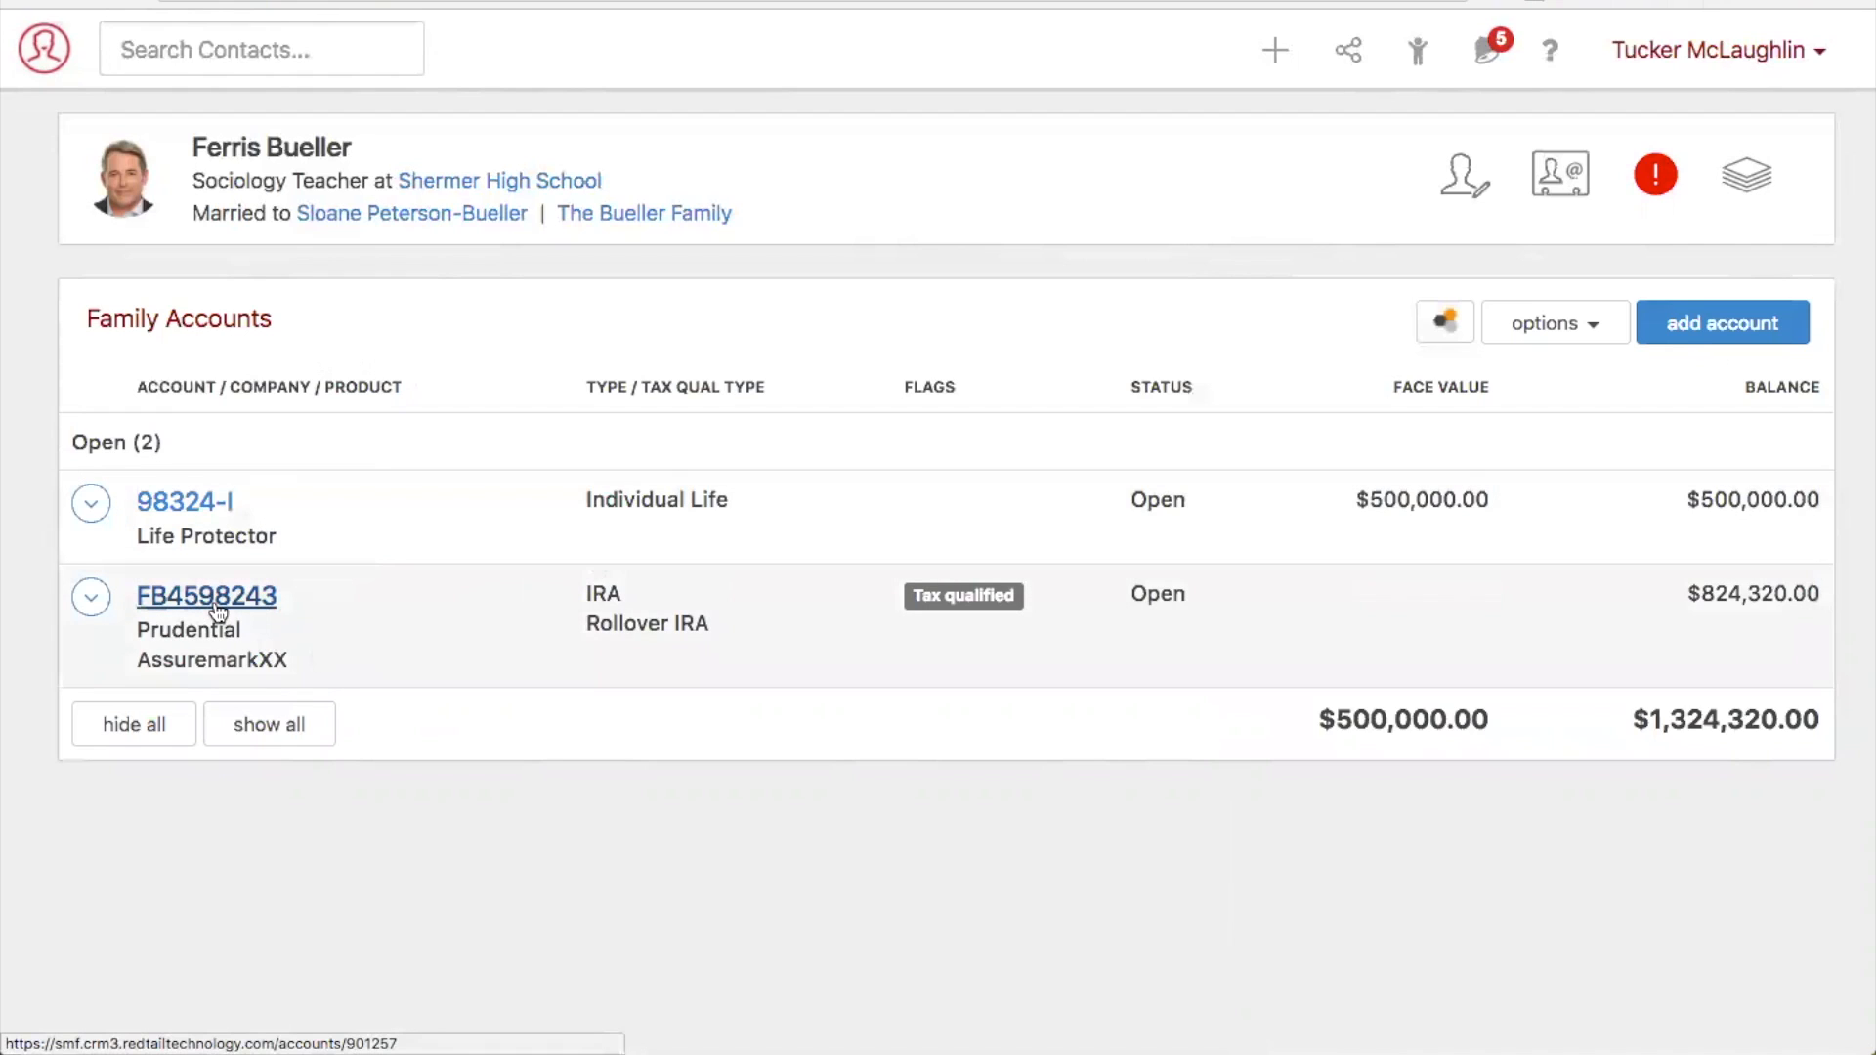
left_click(226, 601)
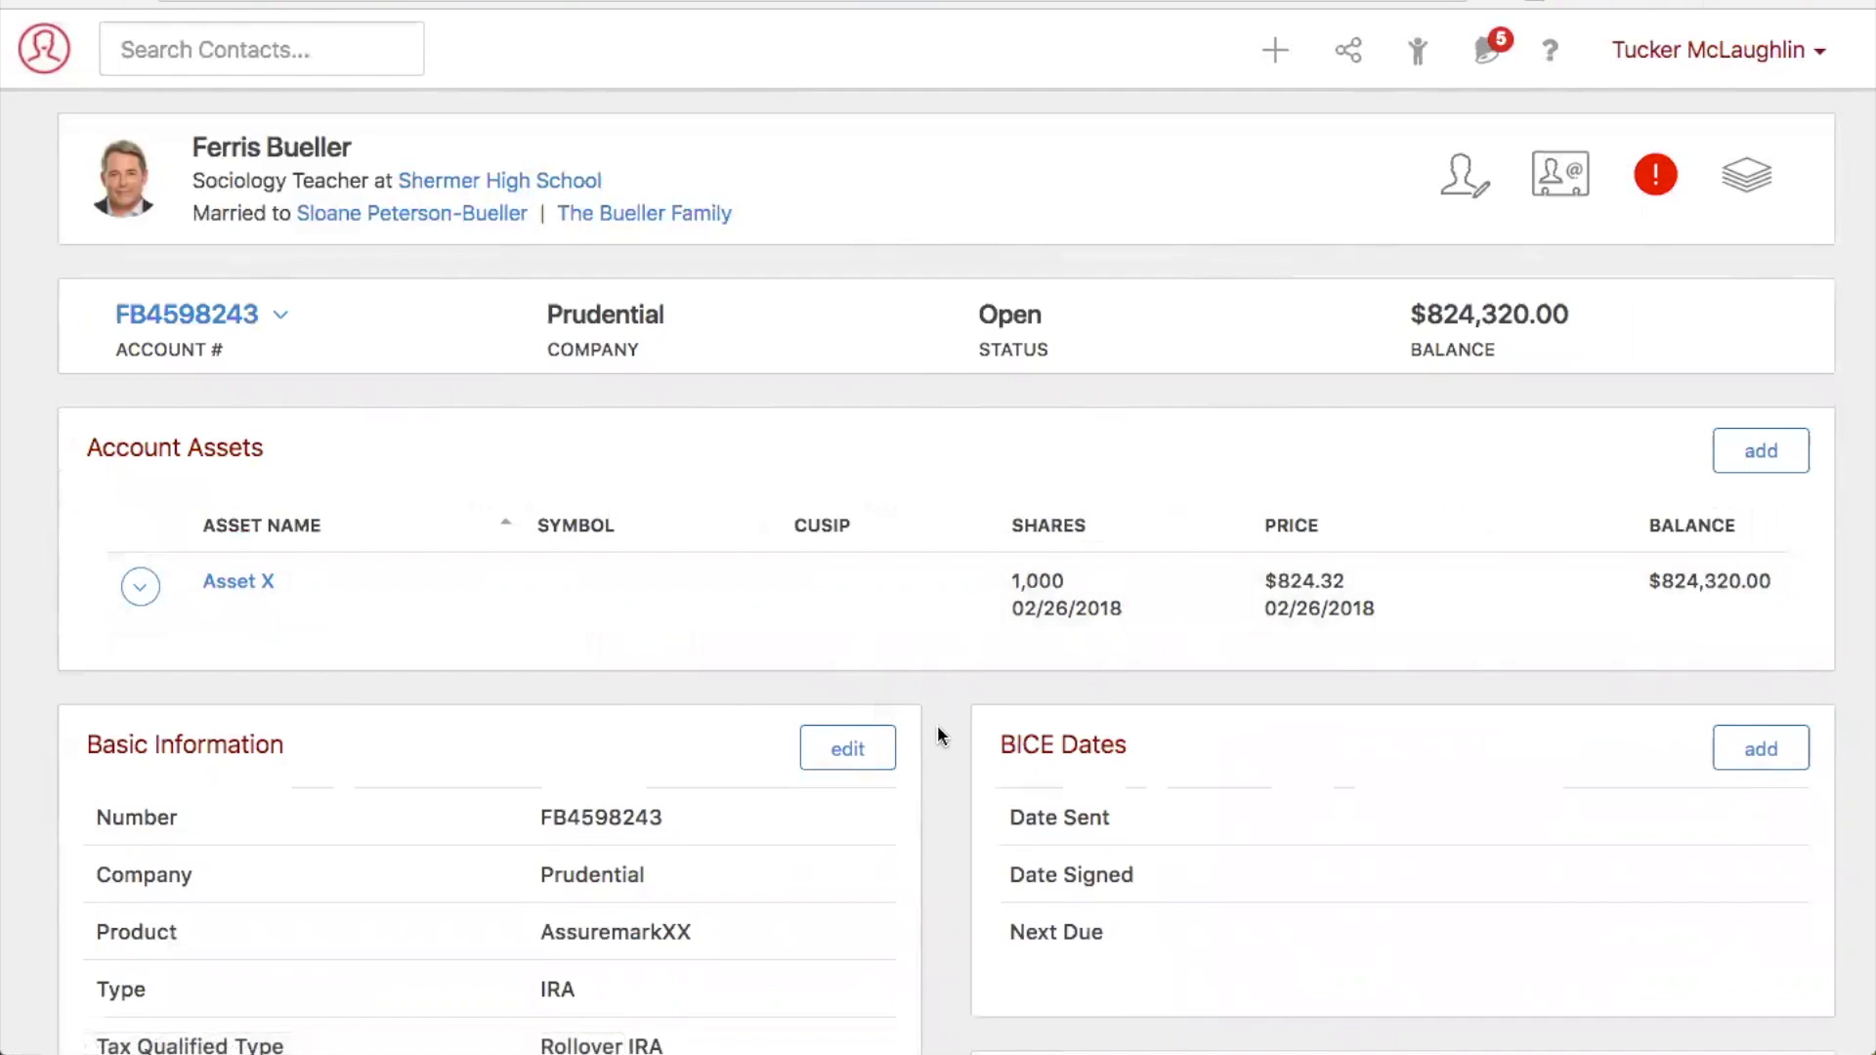
scroll(937, 727, "down", 8)
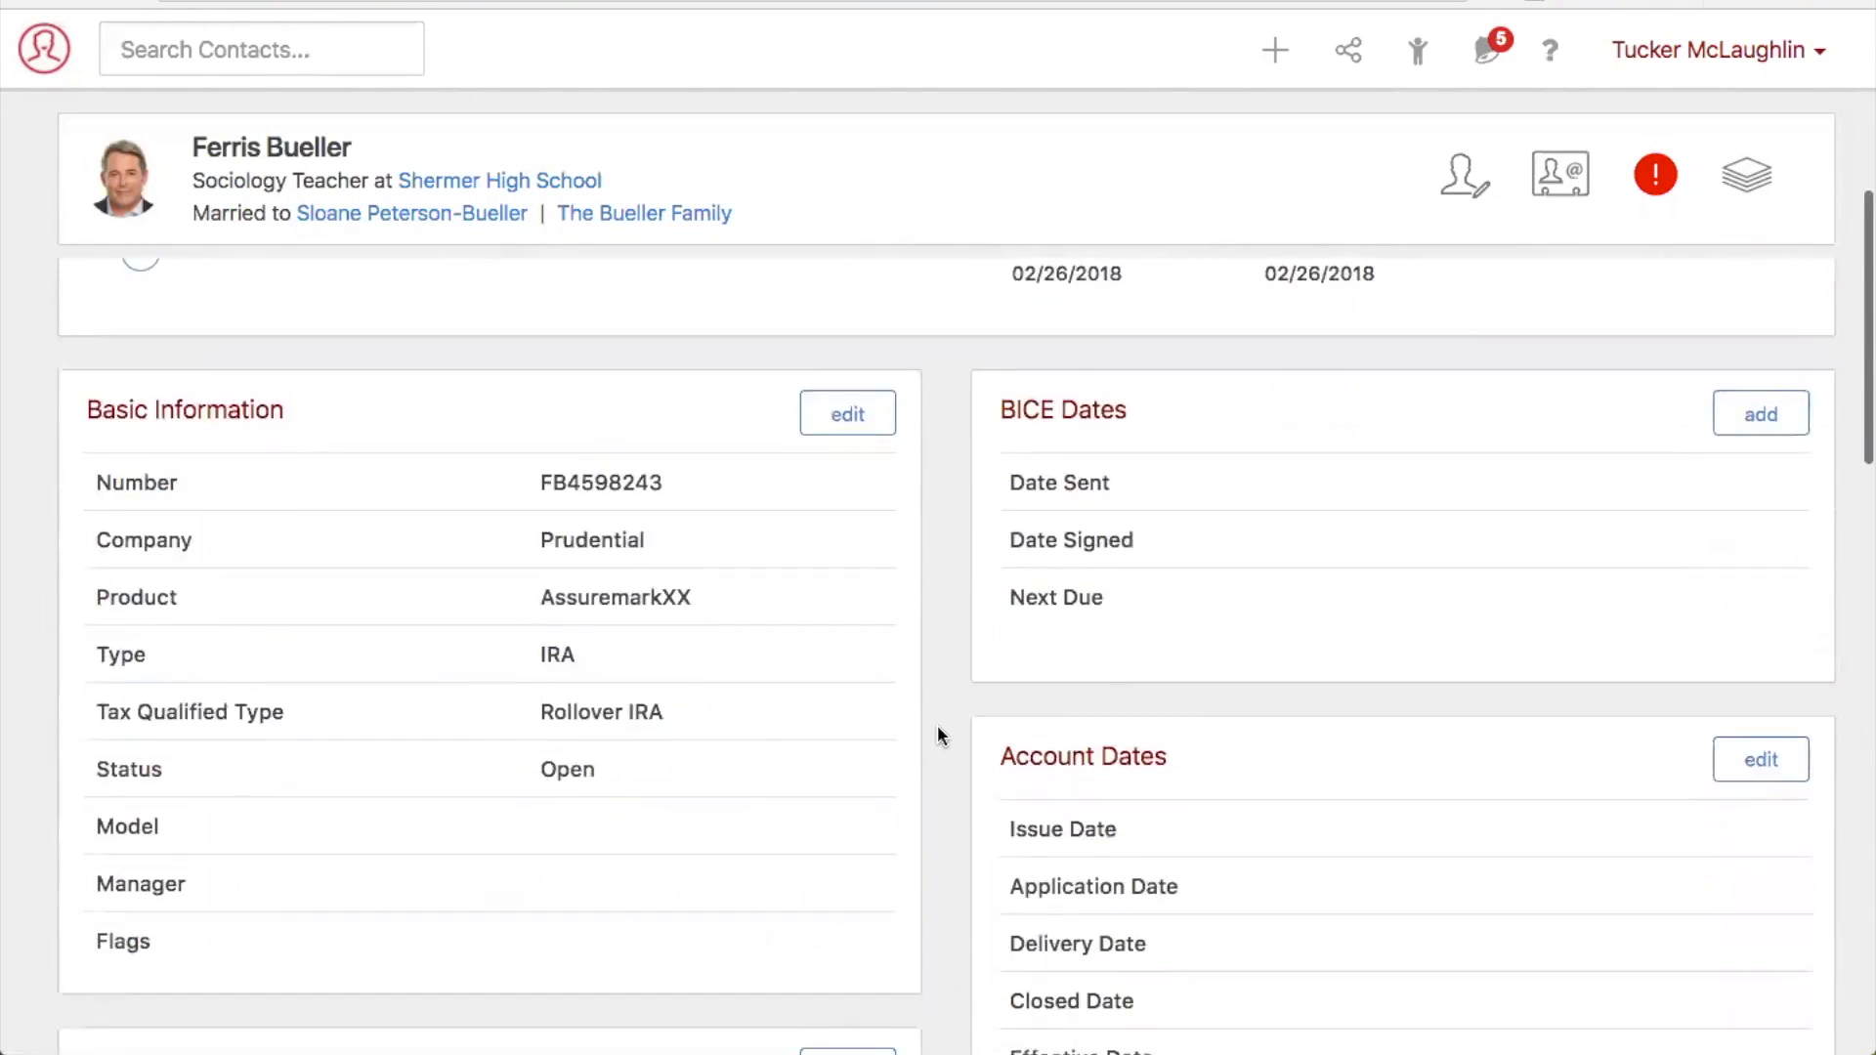
scroll(936, 735, "down", 5)
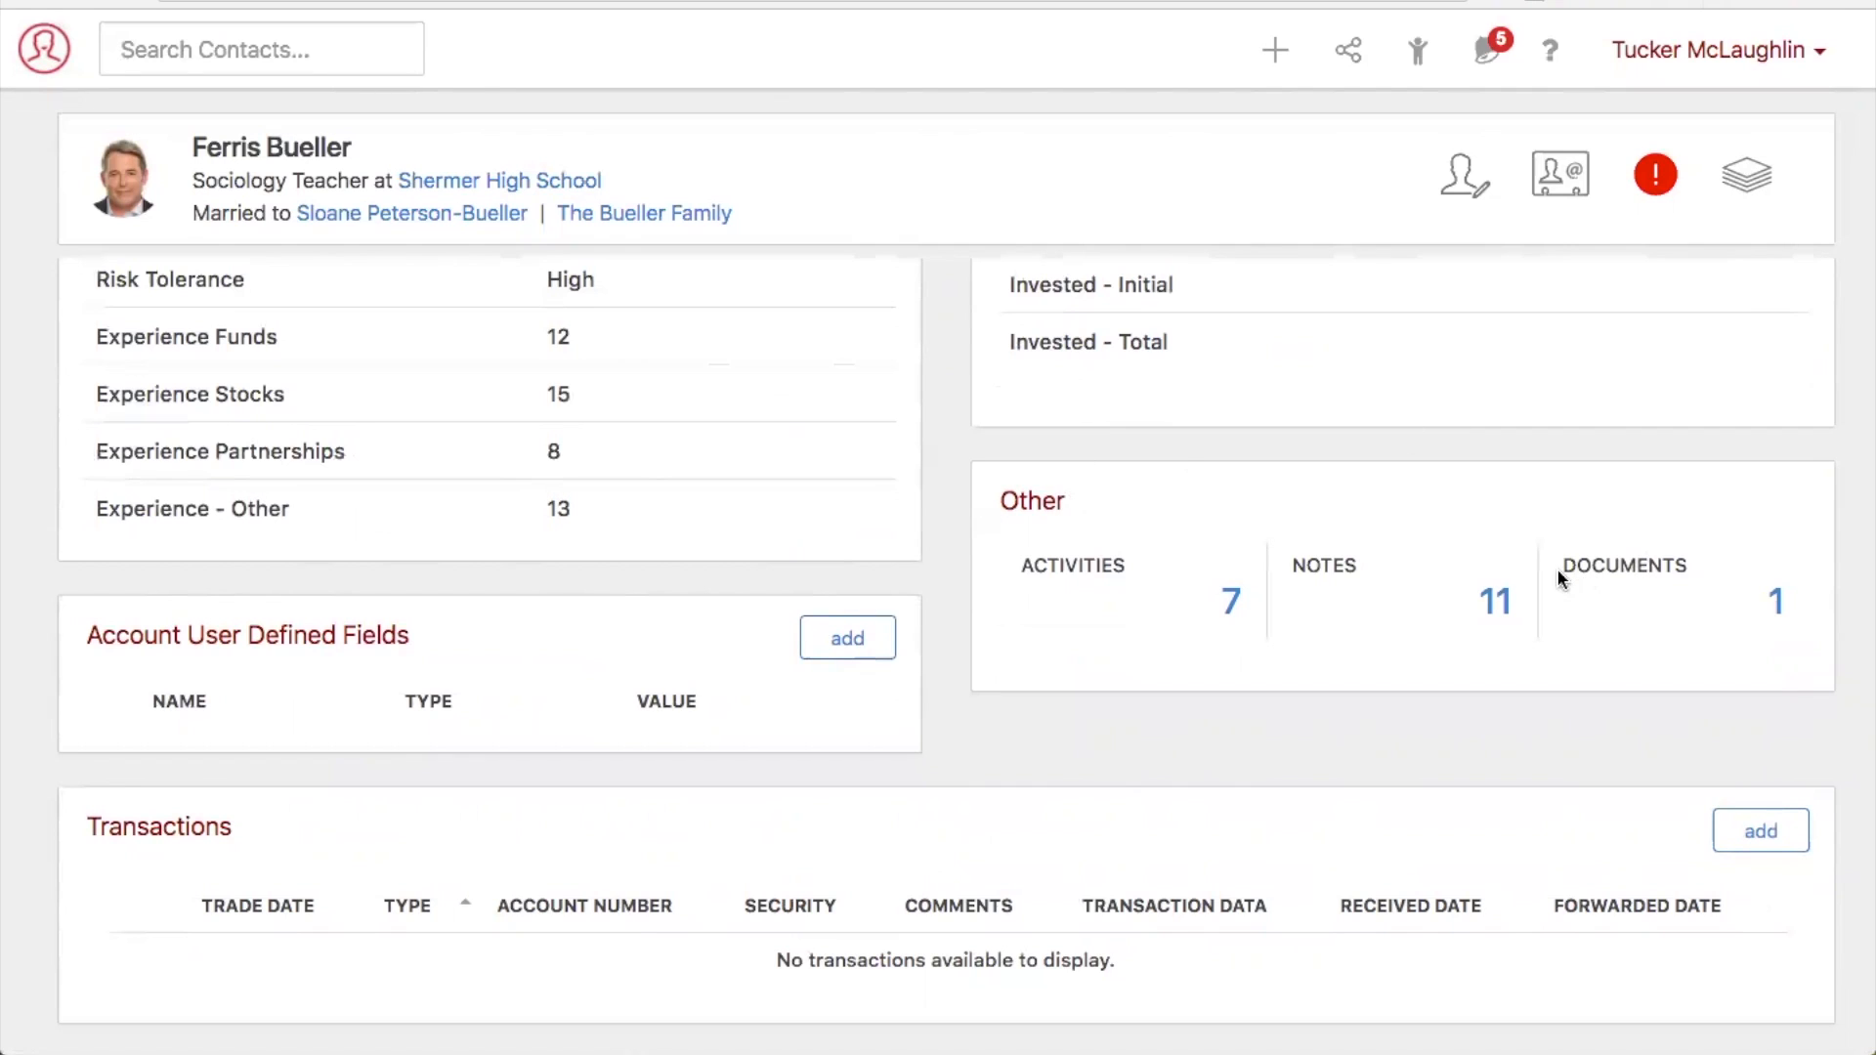
left_click(1776, 601)
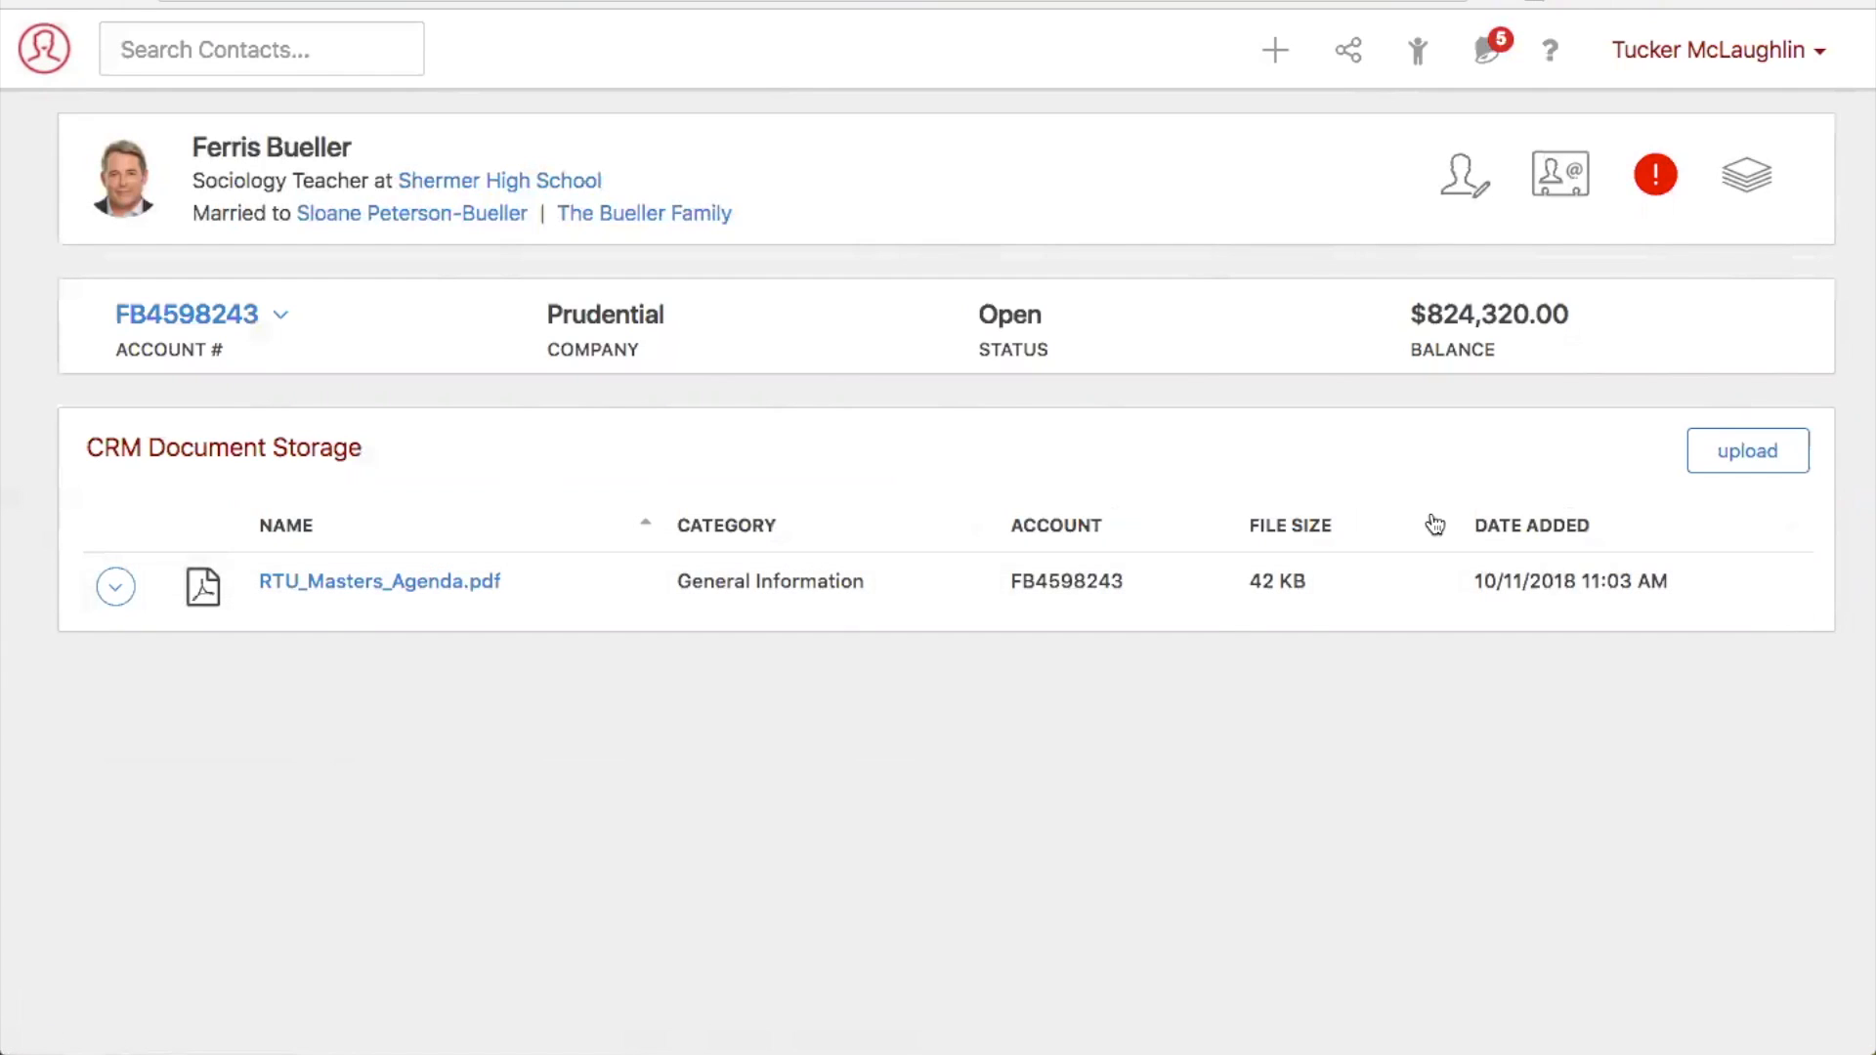
left_click(1756, 469)
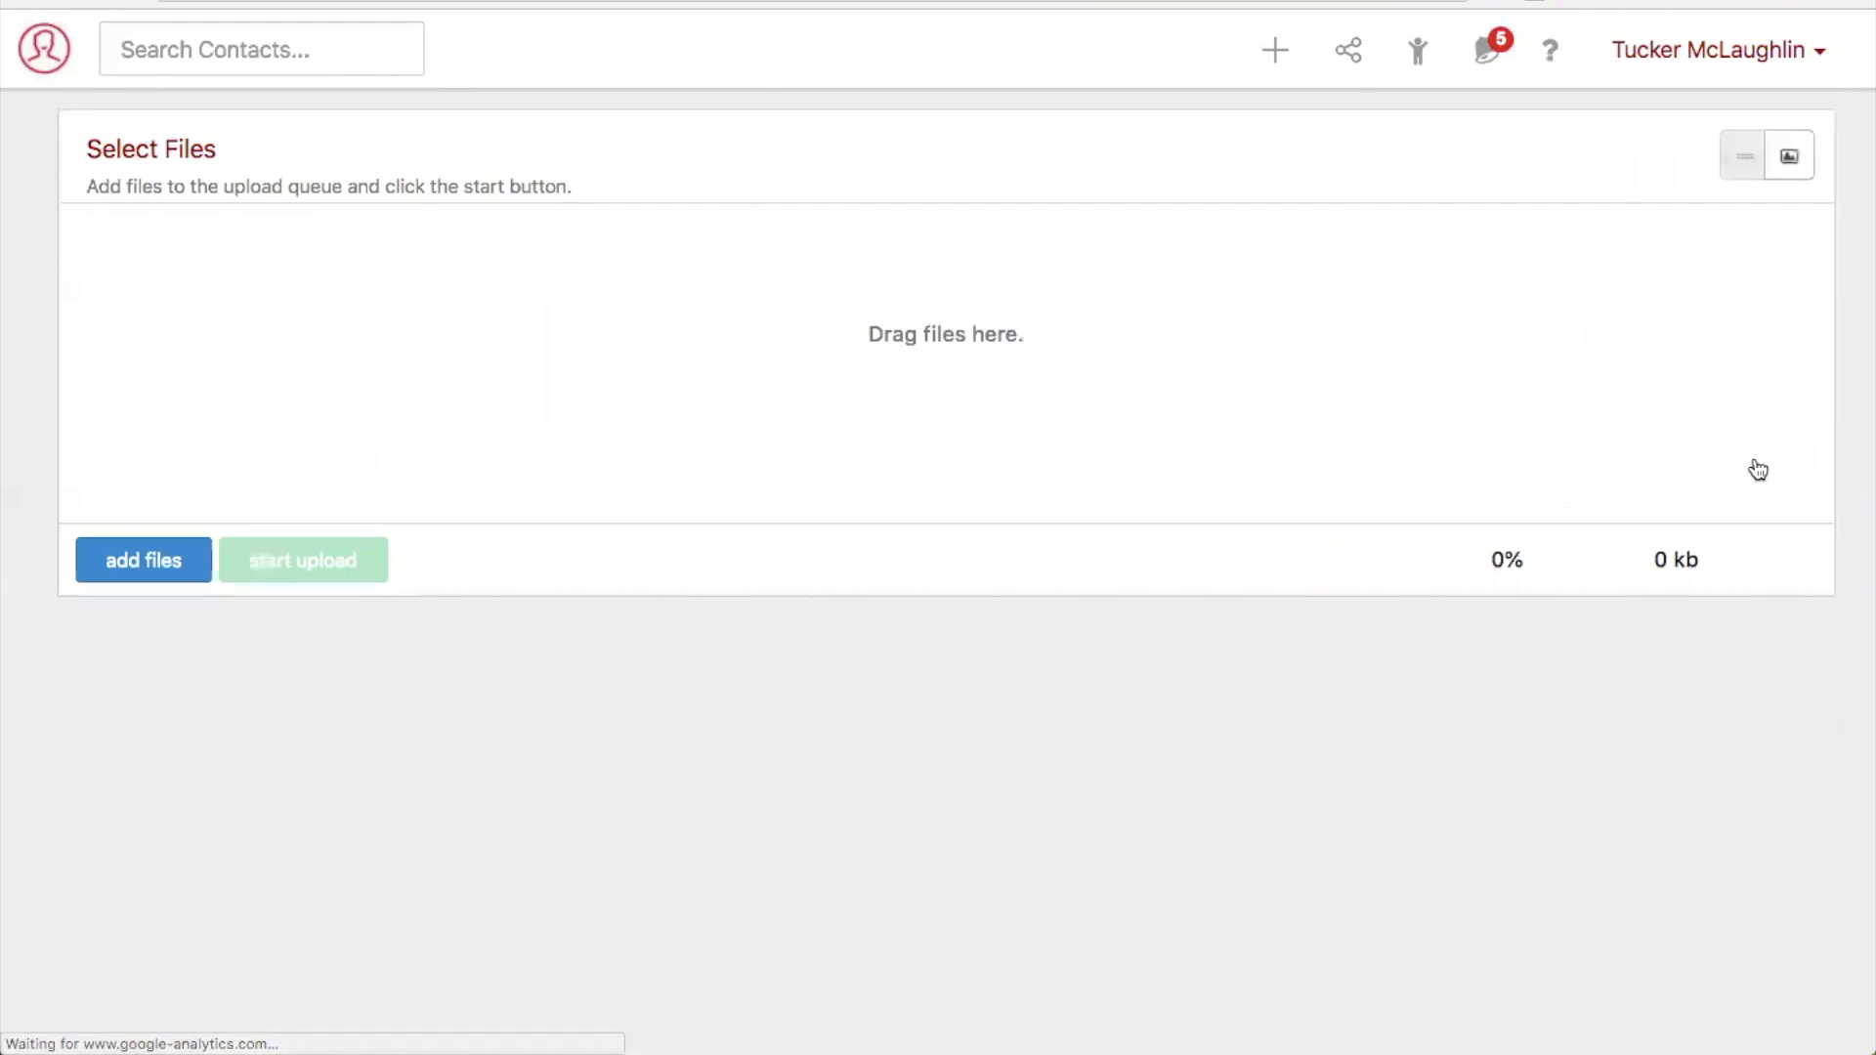
- Open the document storage of the Other Accounts (RTUM) opportunity from the active opportunities
left_click(36, 68)
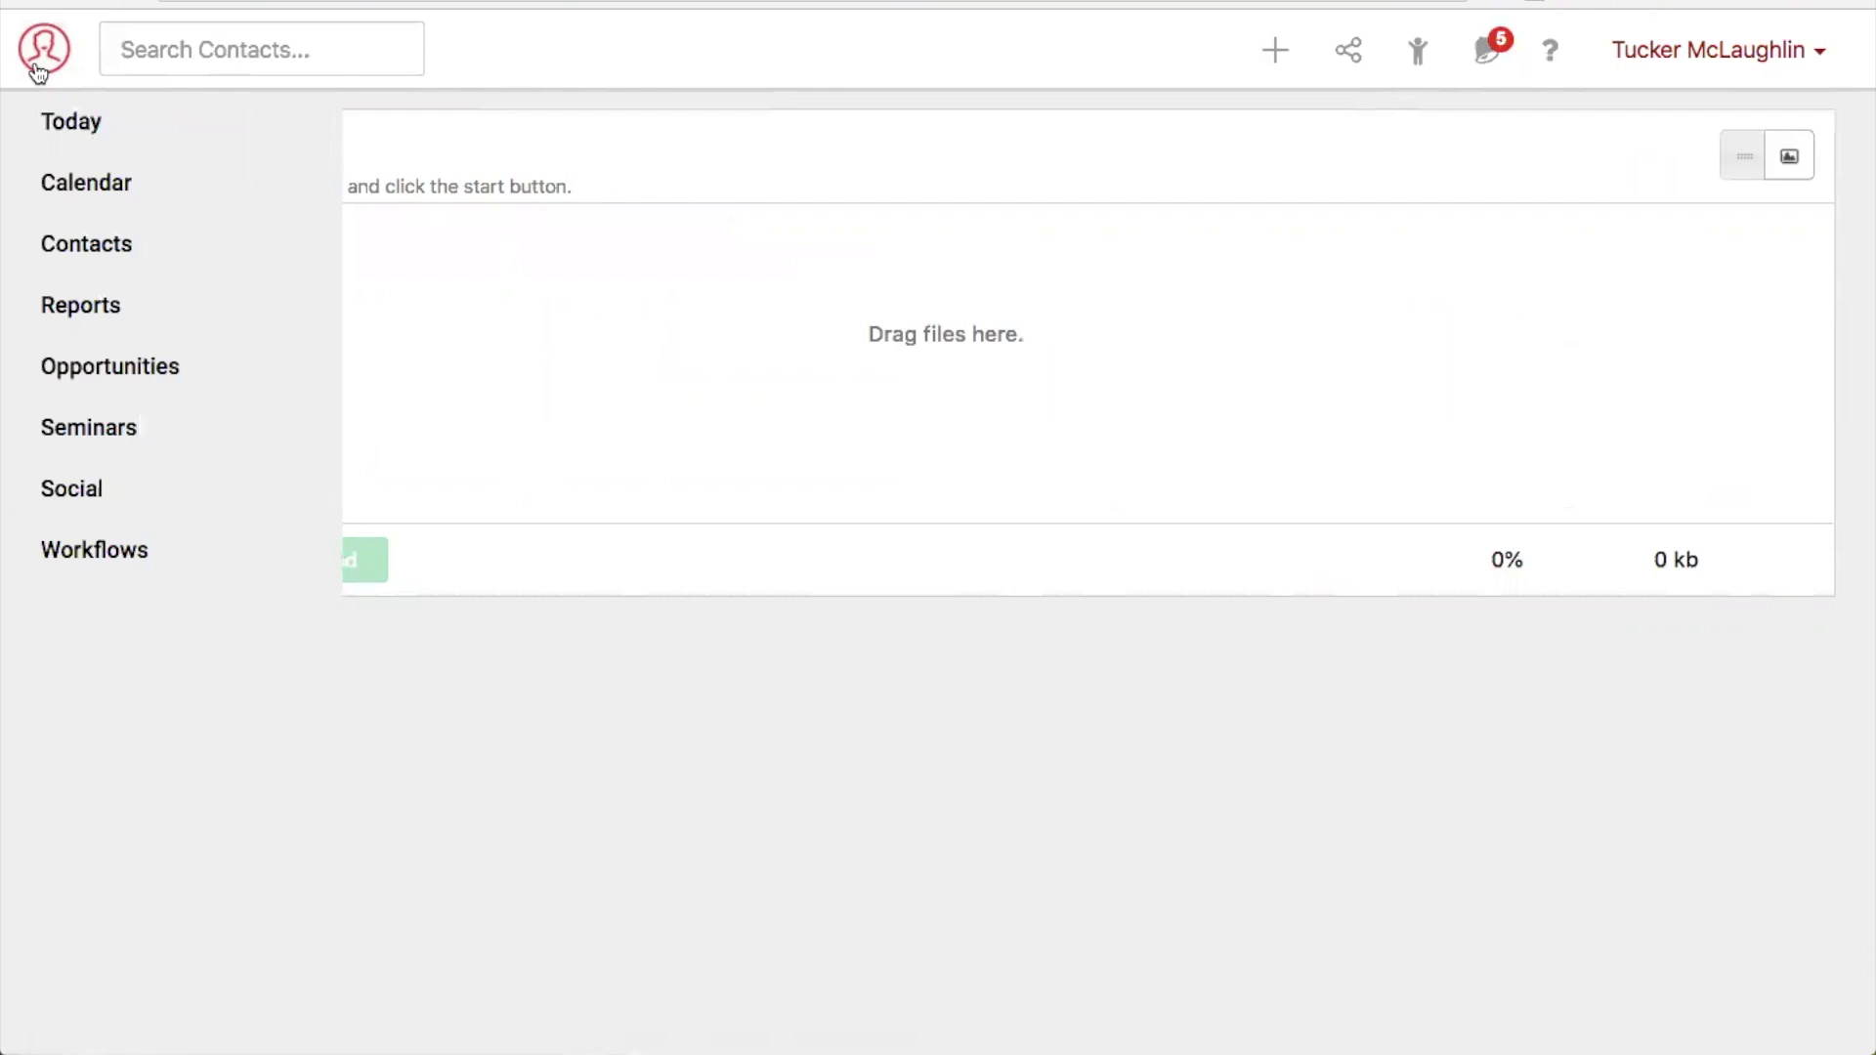
left_click(127, 379)
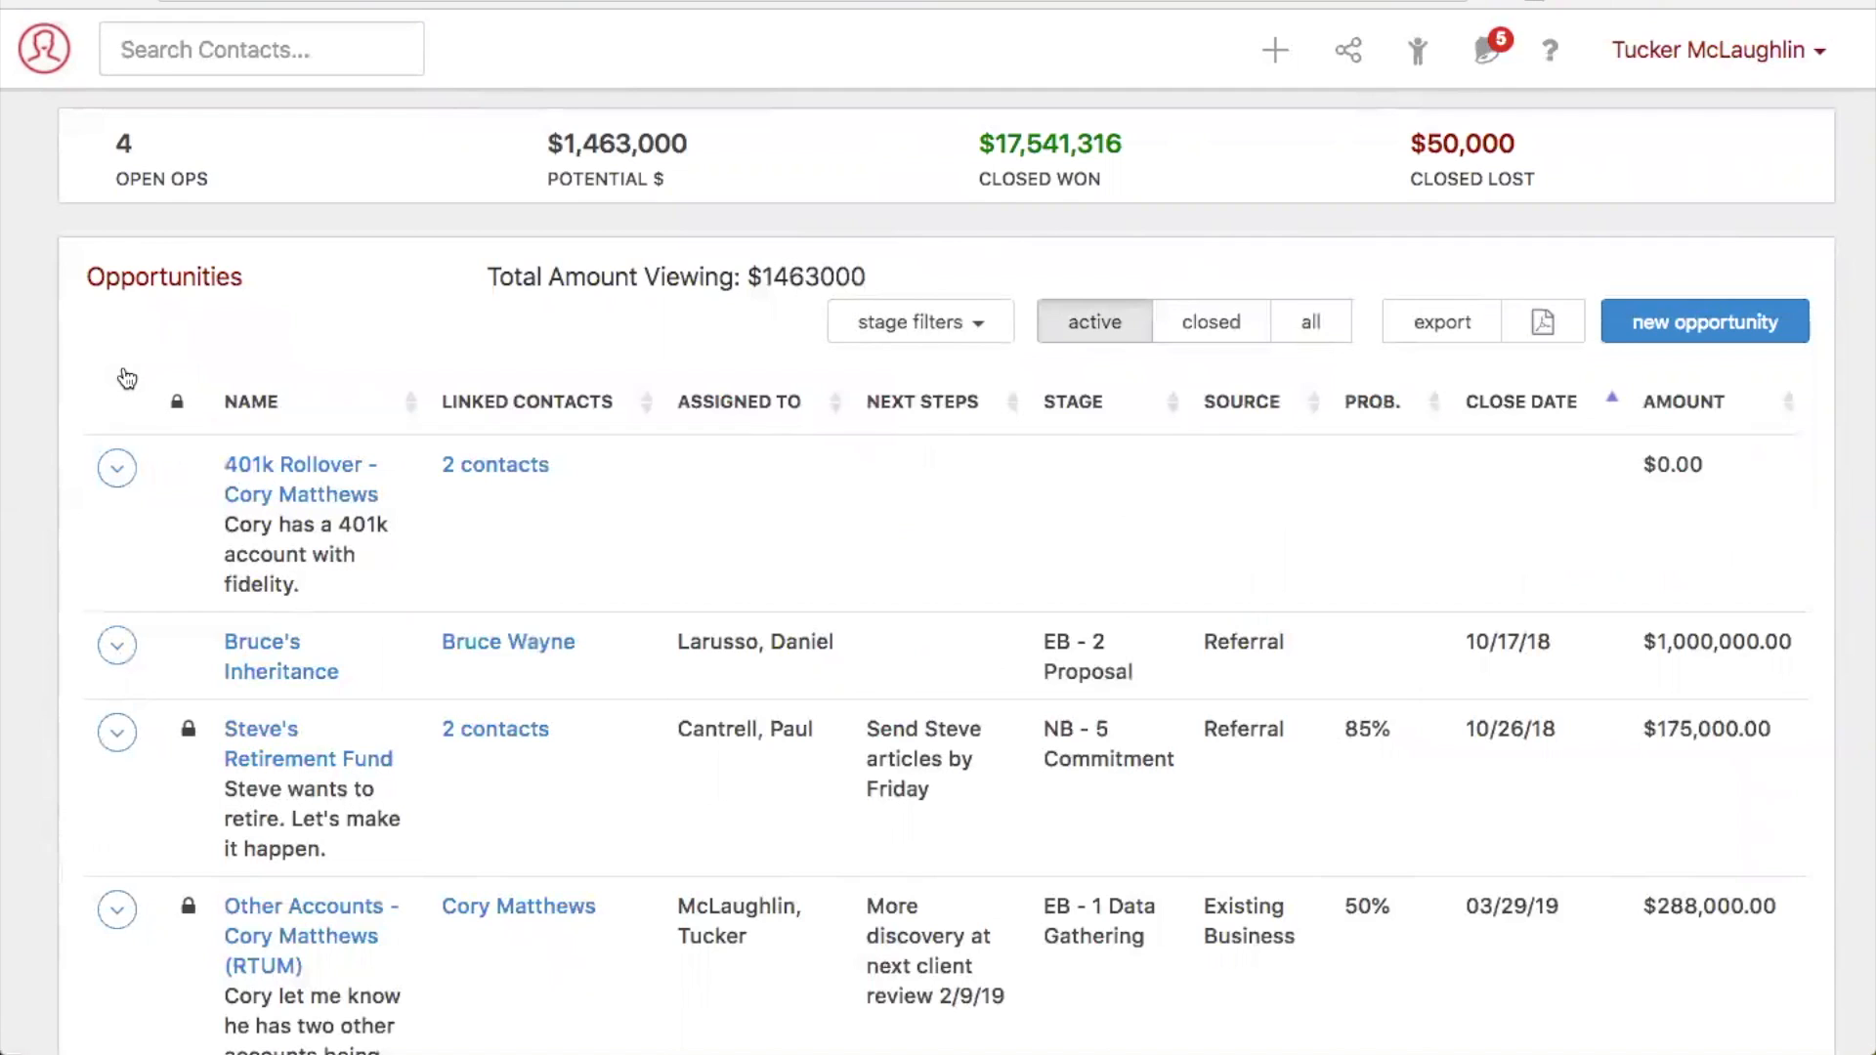
scroll(364, 309, "down", 3)
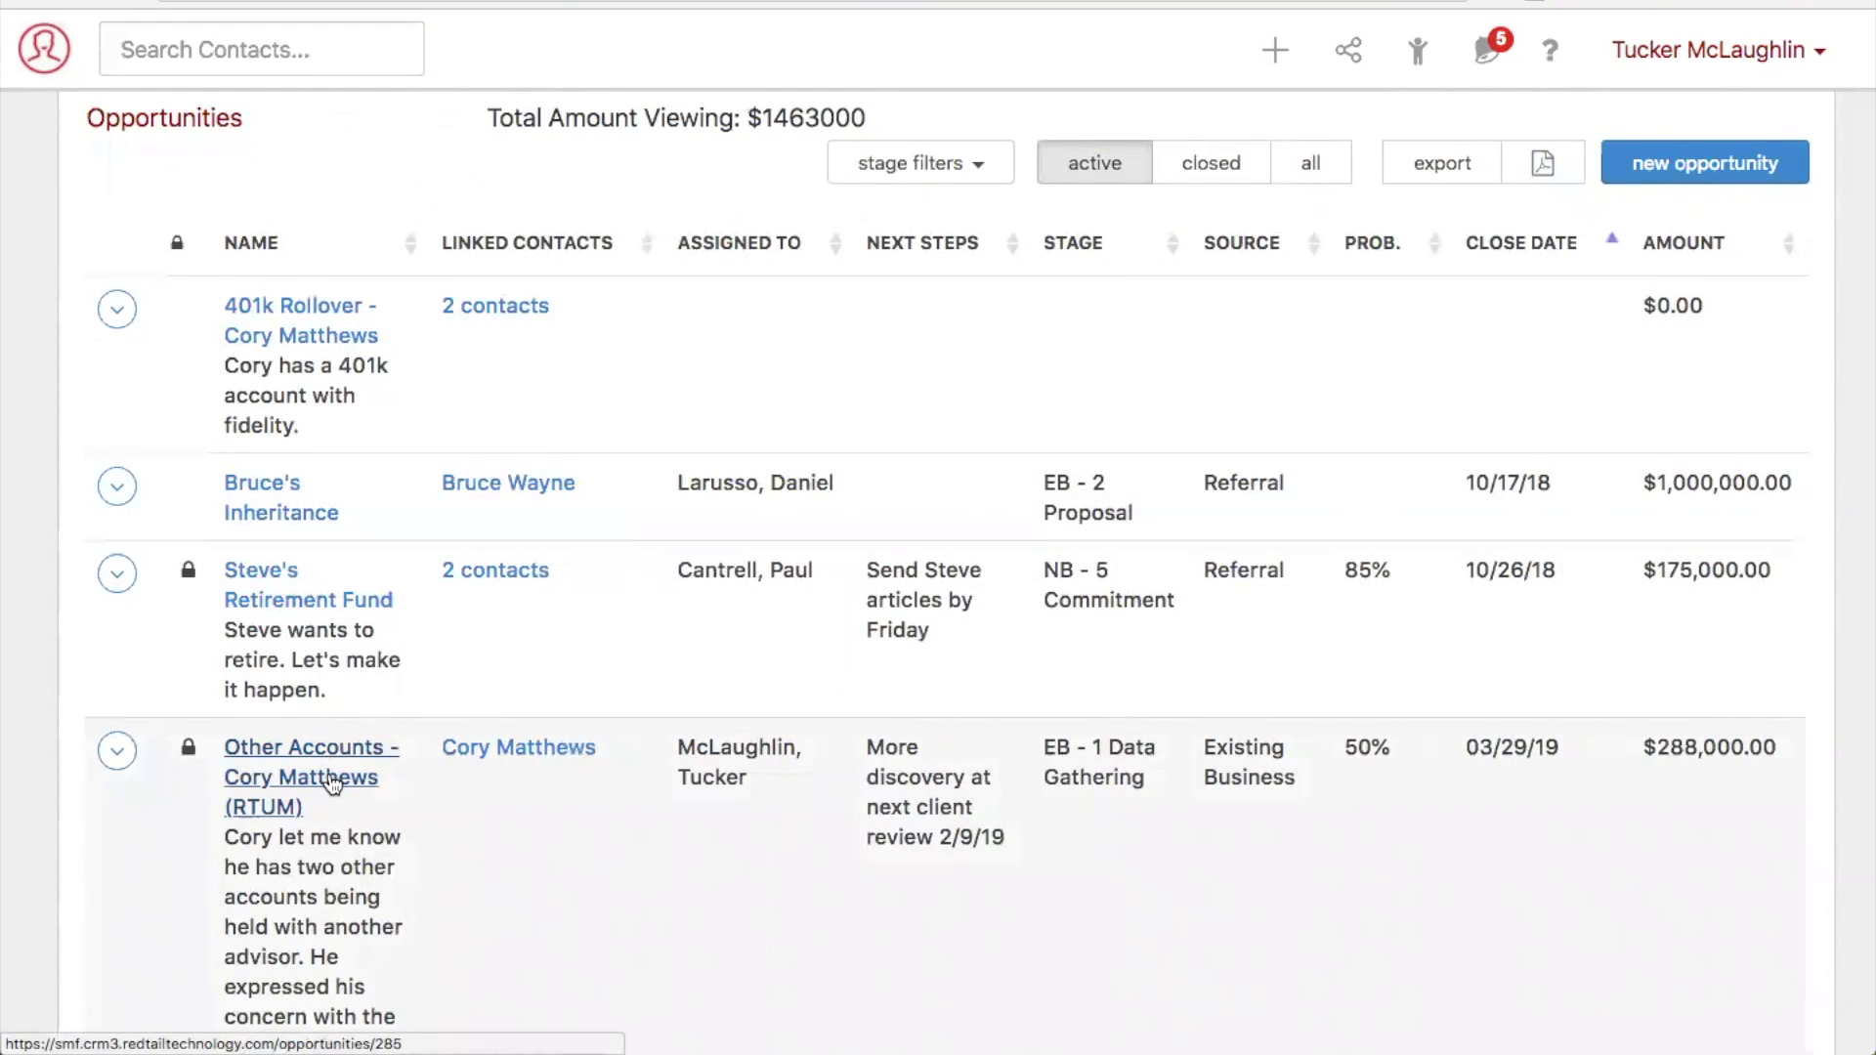
left_click(333, 783)
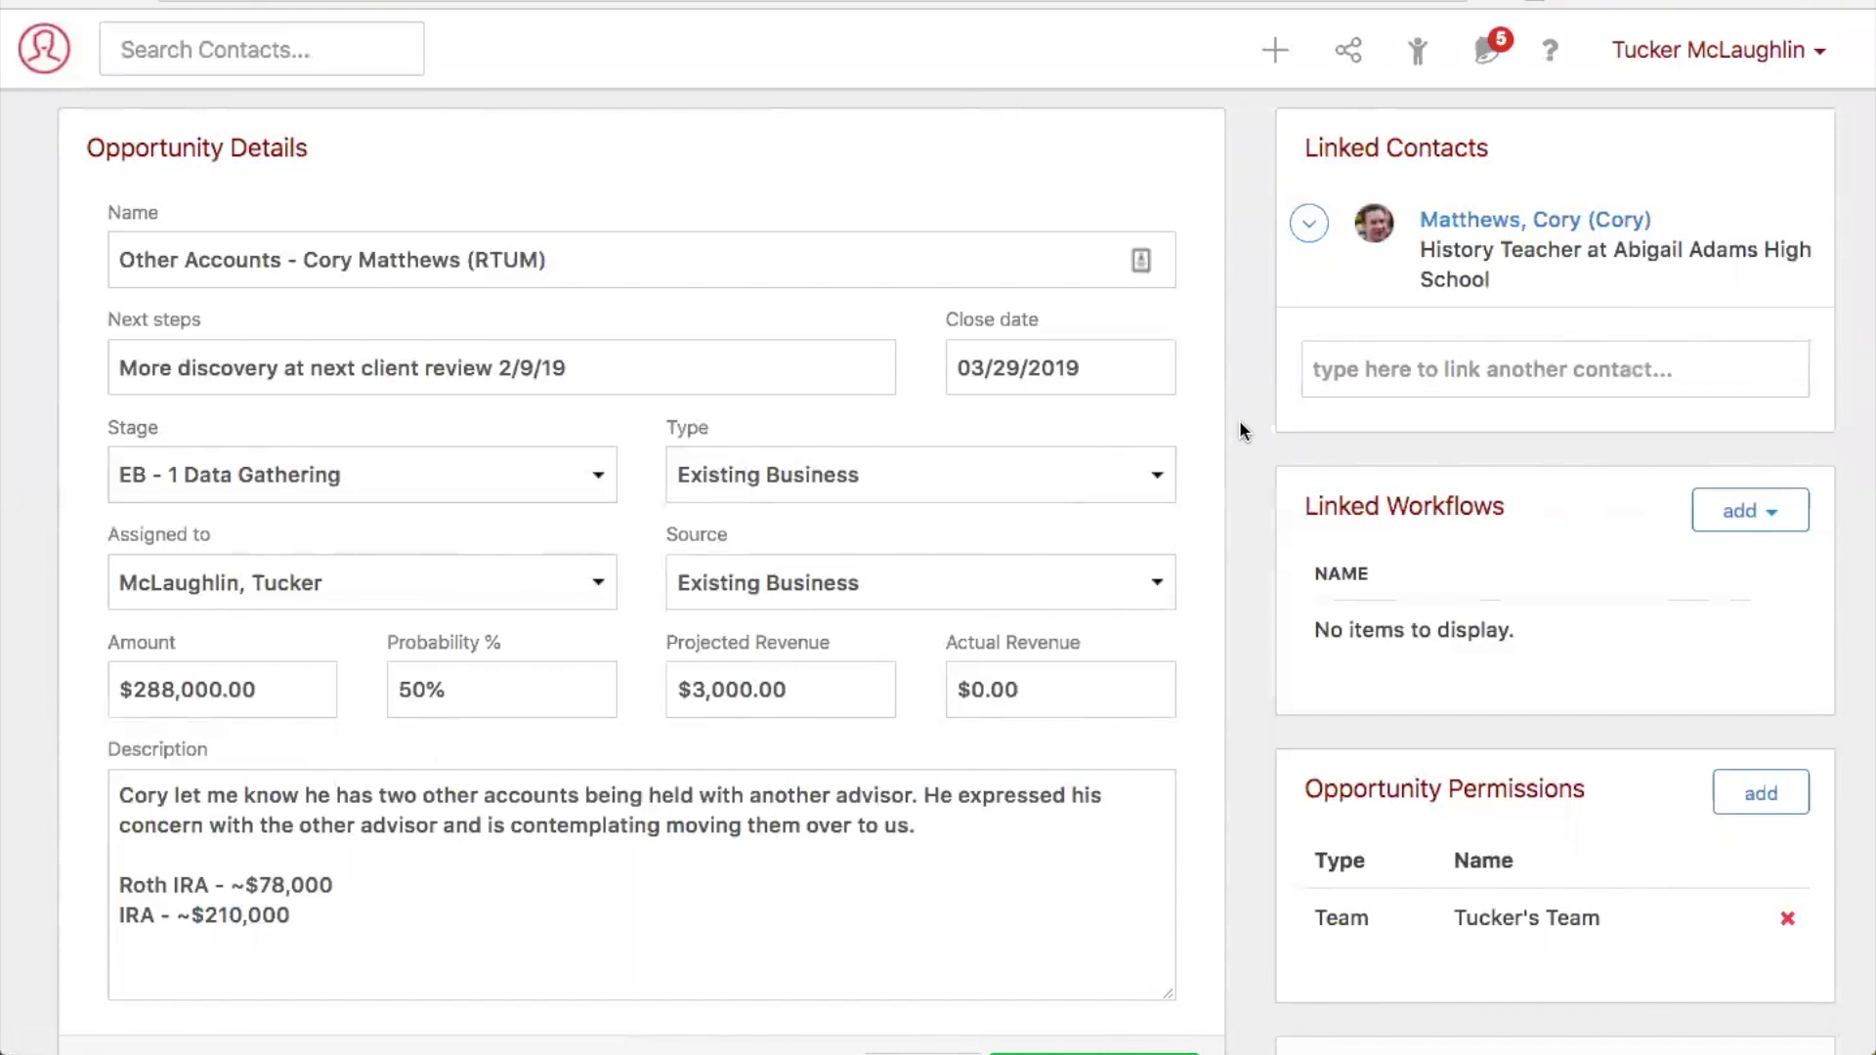
scroll(1240, 421, "down", 5)
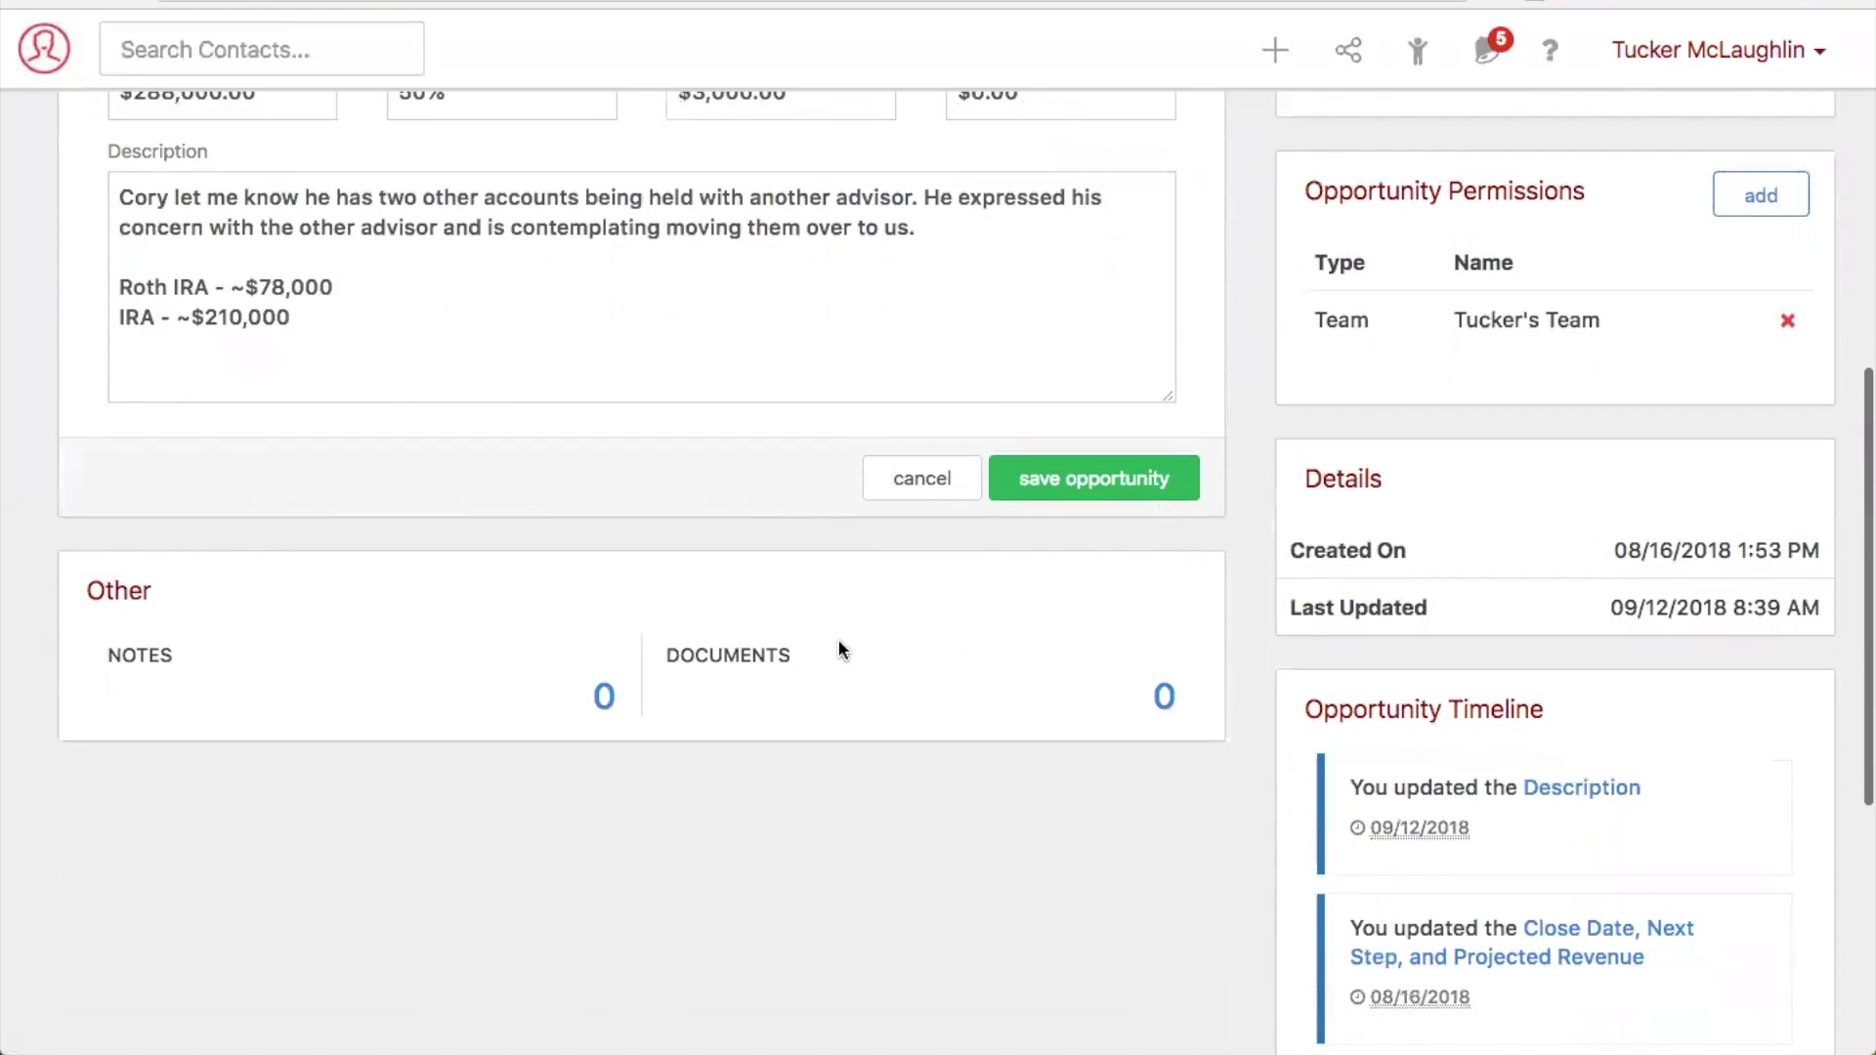
left_click_drag(665, 656, 769, 659)
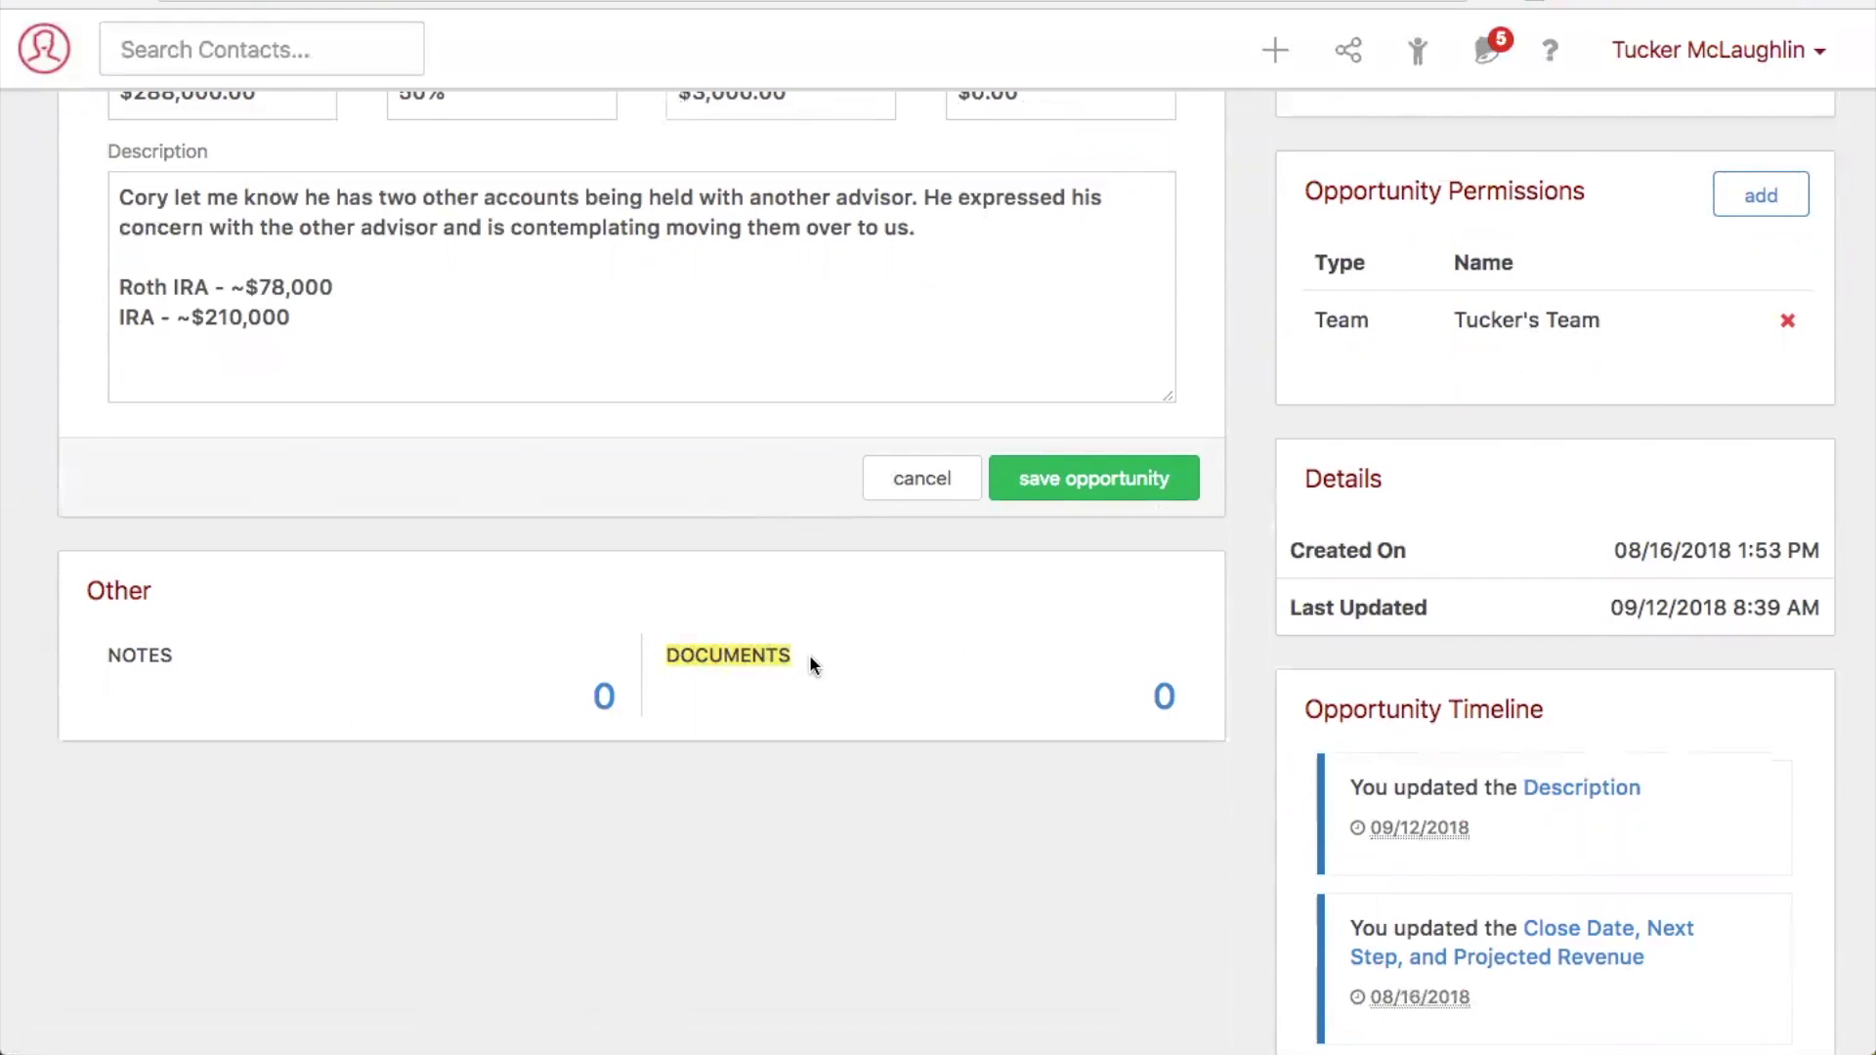
left_click(1167, 706)
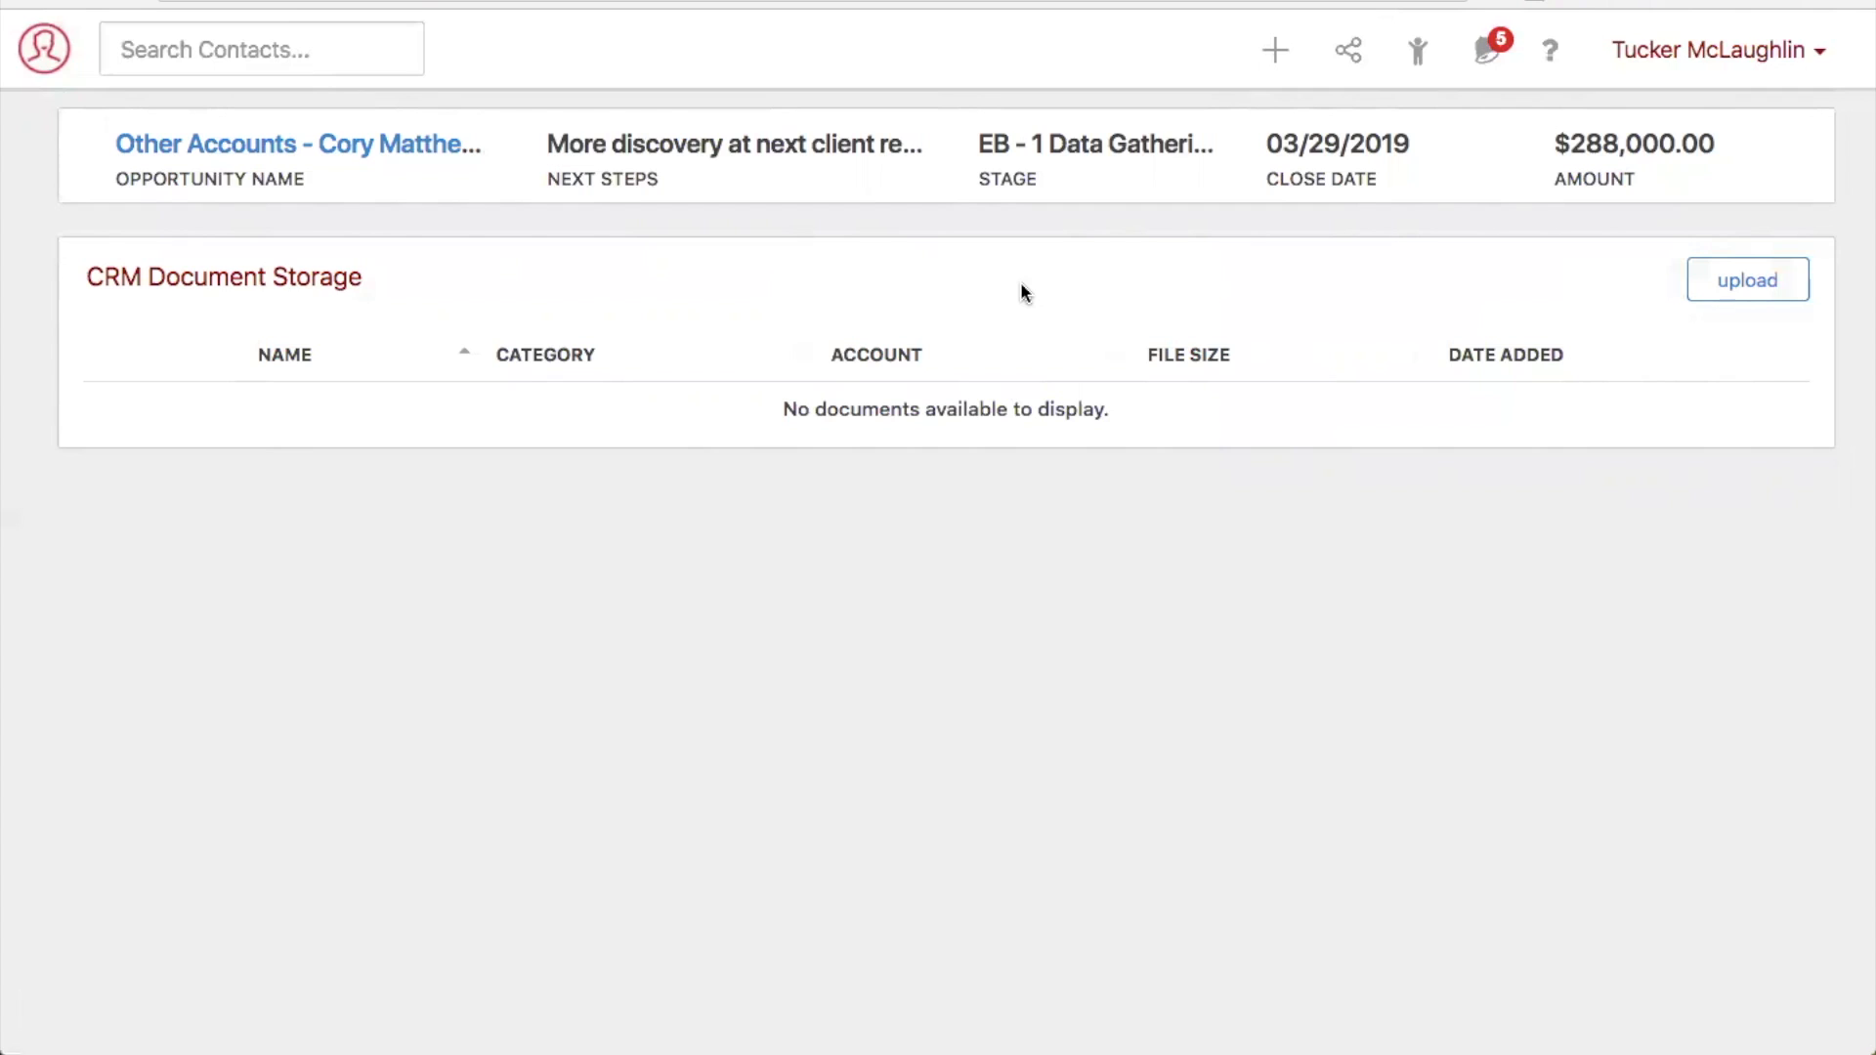
- Open the document storage of the College Planning Seminar (RTUM) from the active seminars
left_click(38, 72)
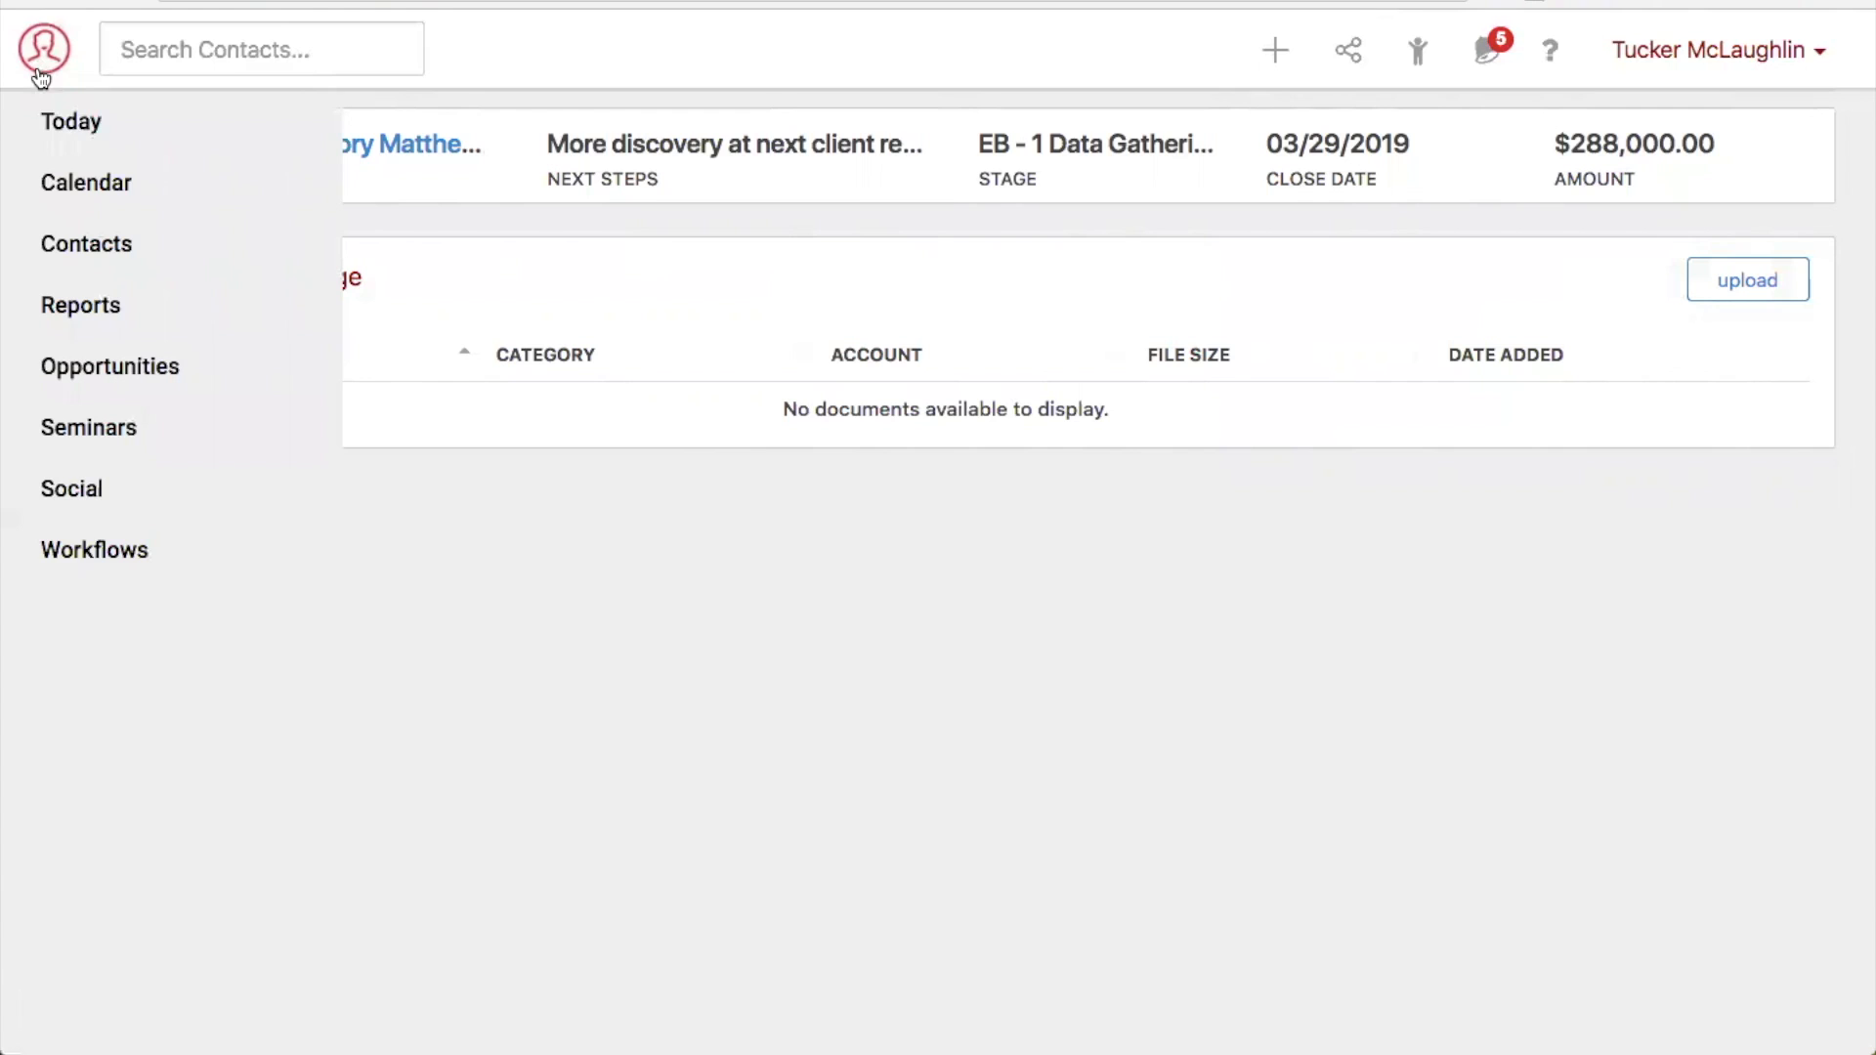
left_click(115, 443)
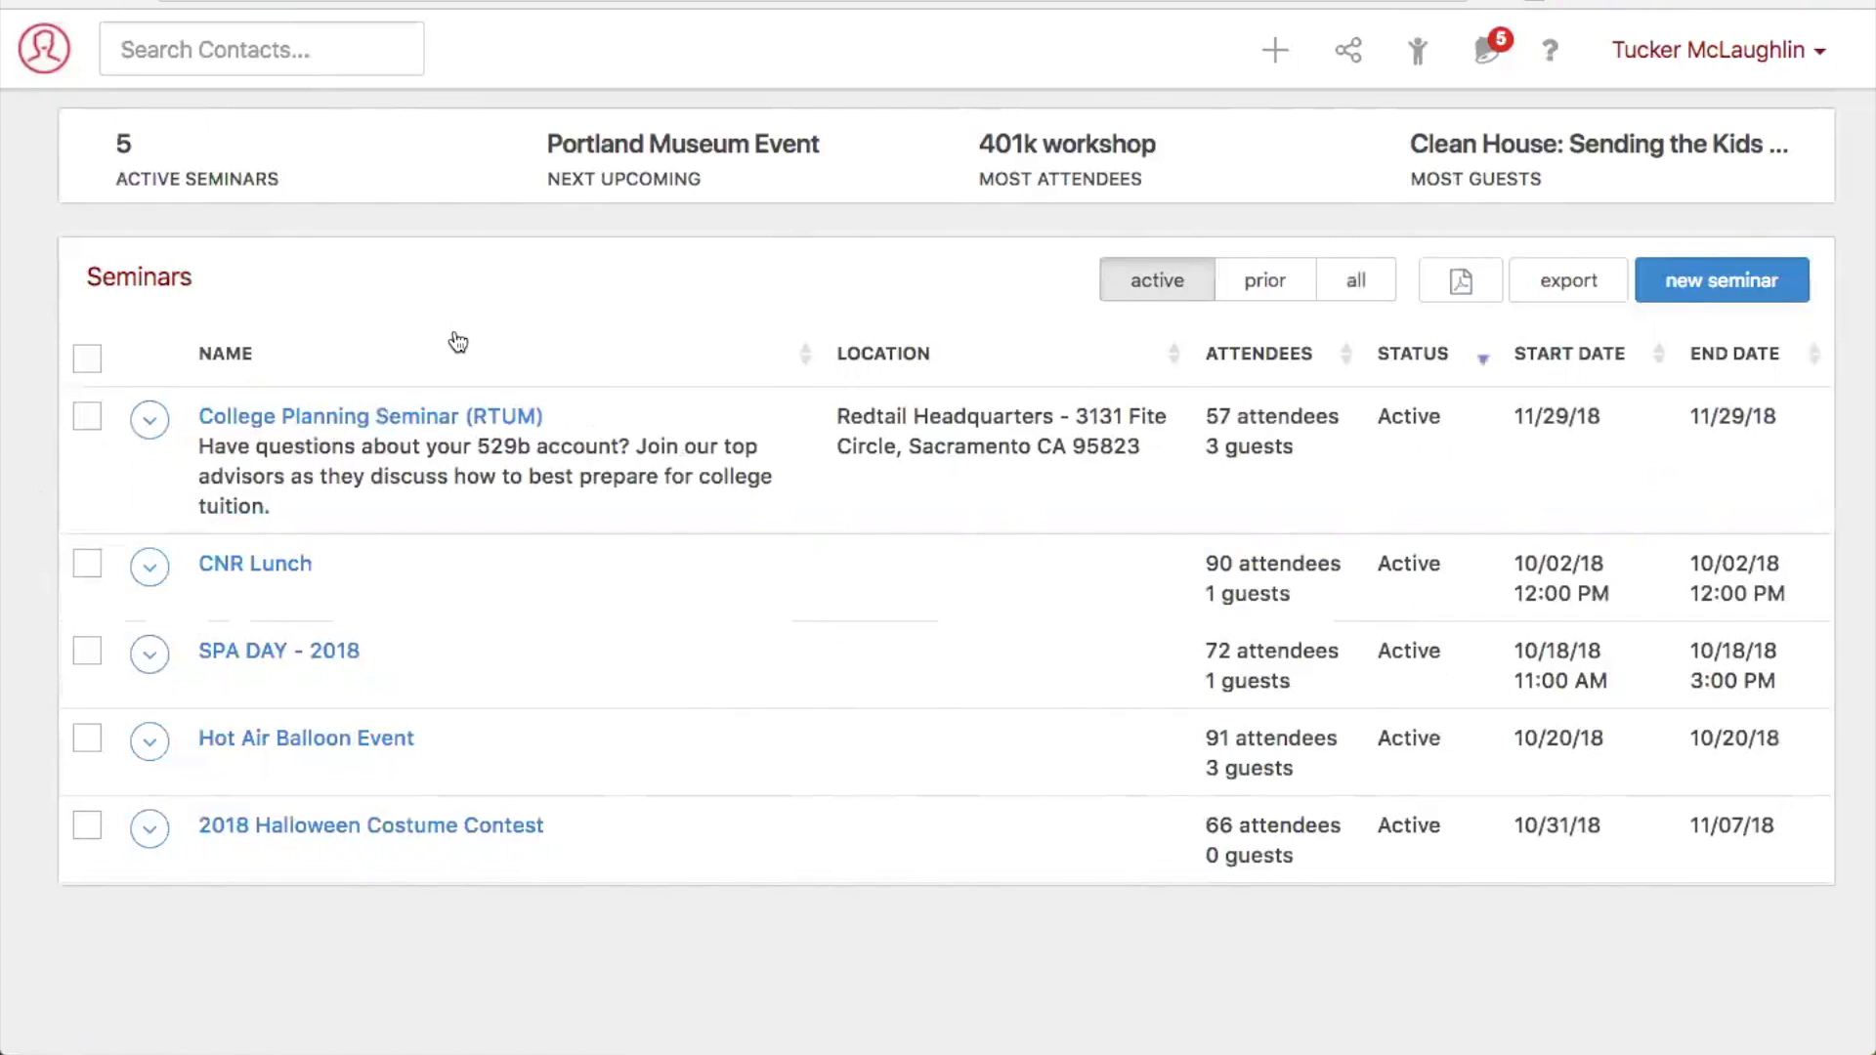
left_click(399, 418)
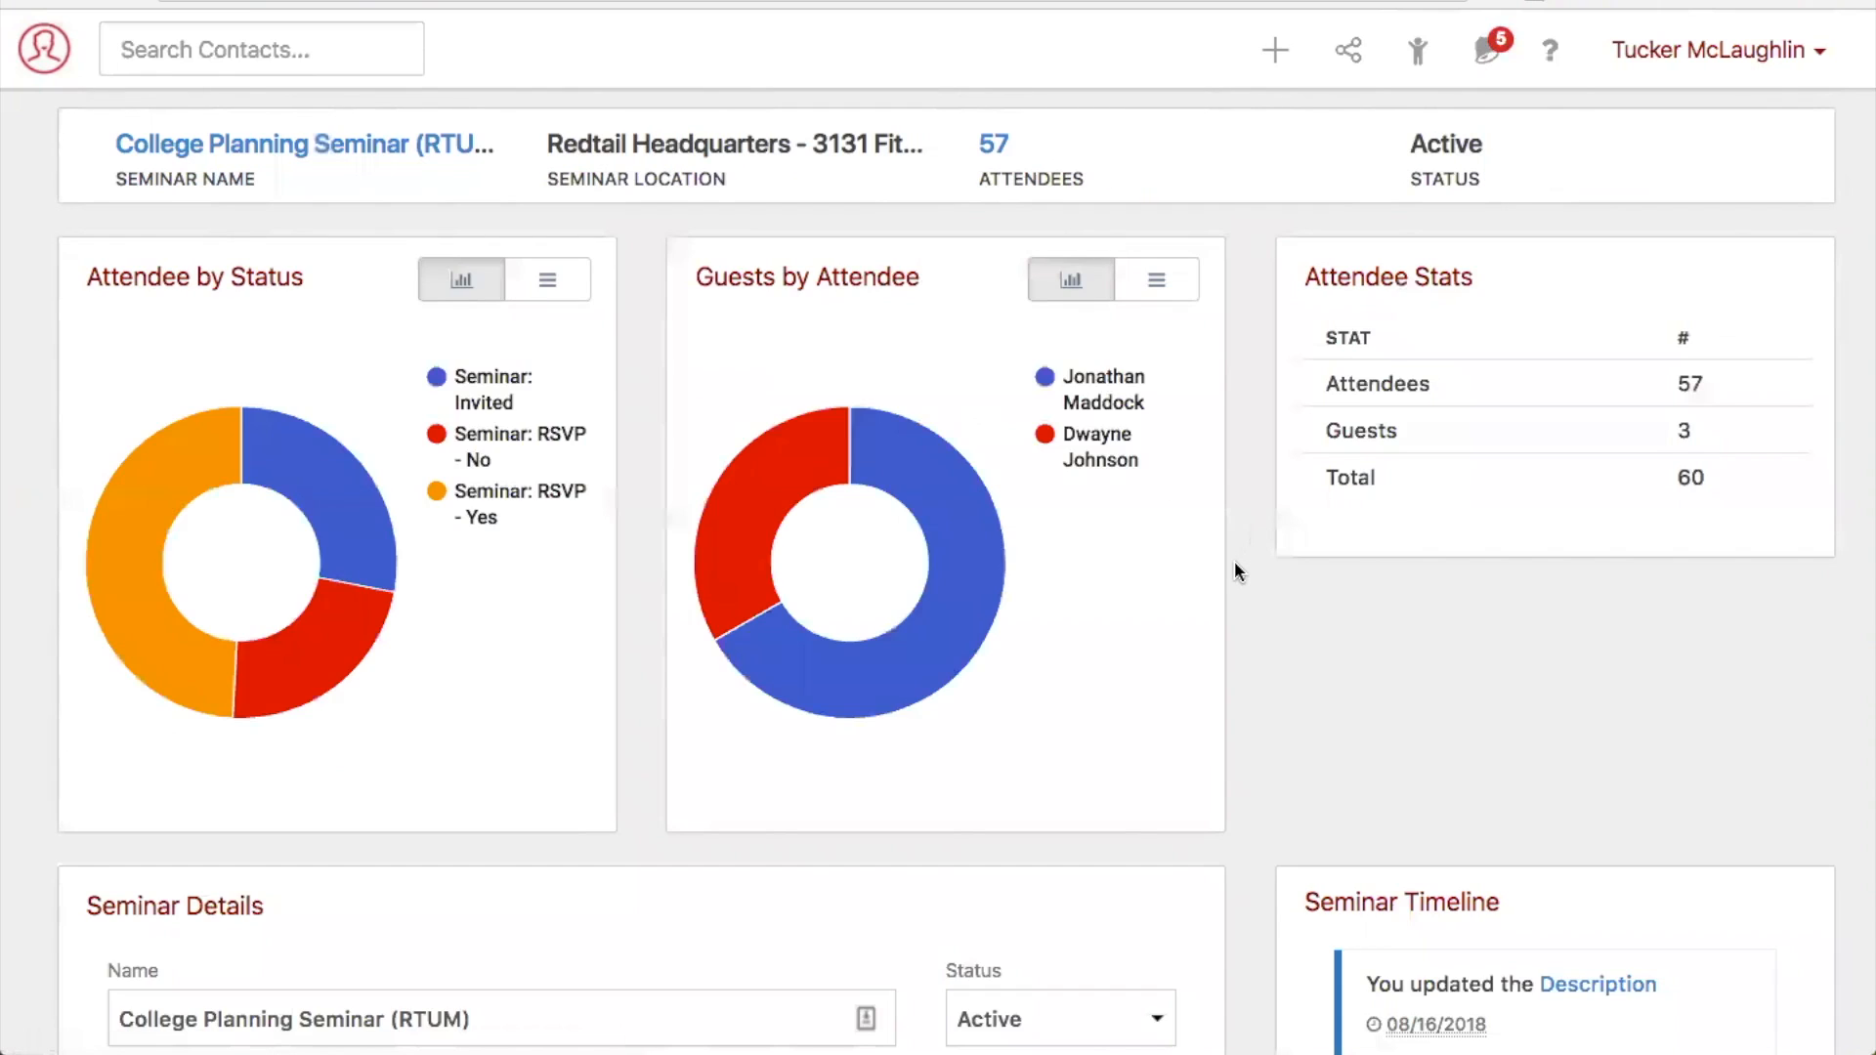
scroll(1234, 567, "down", 9)
scroll(1234, 579, "down", 2)
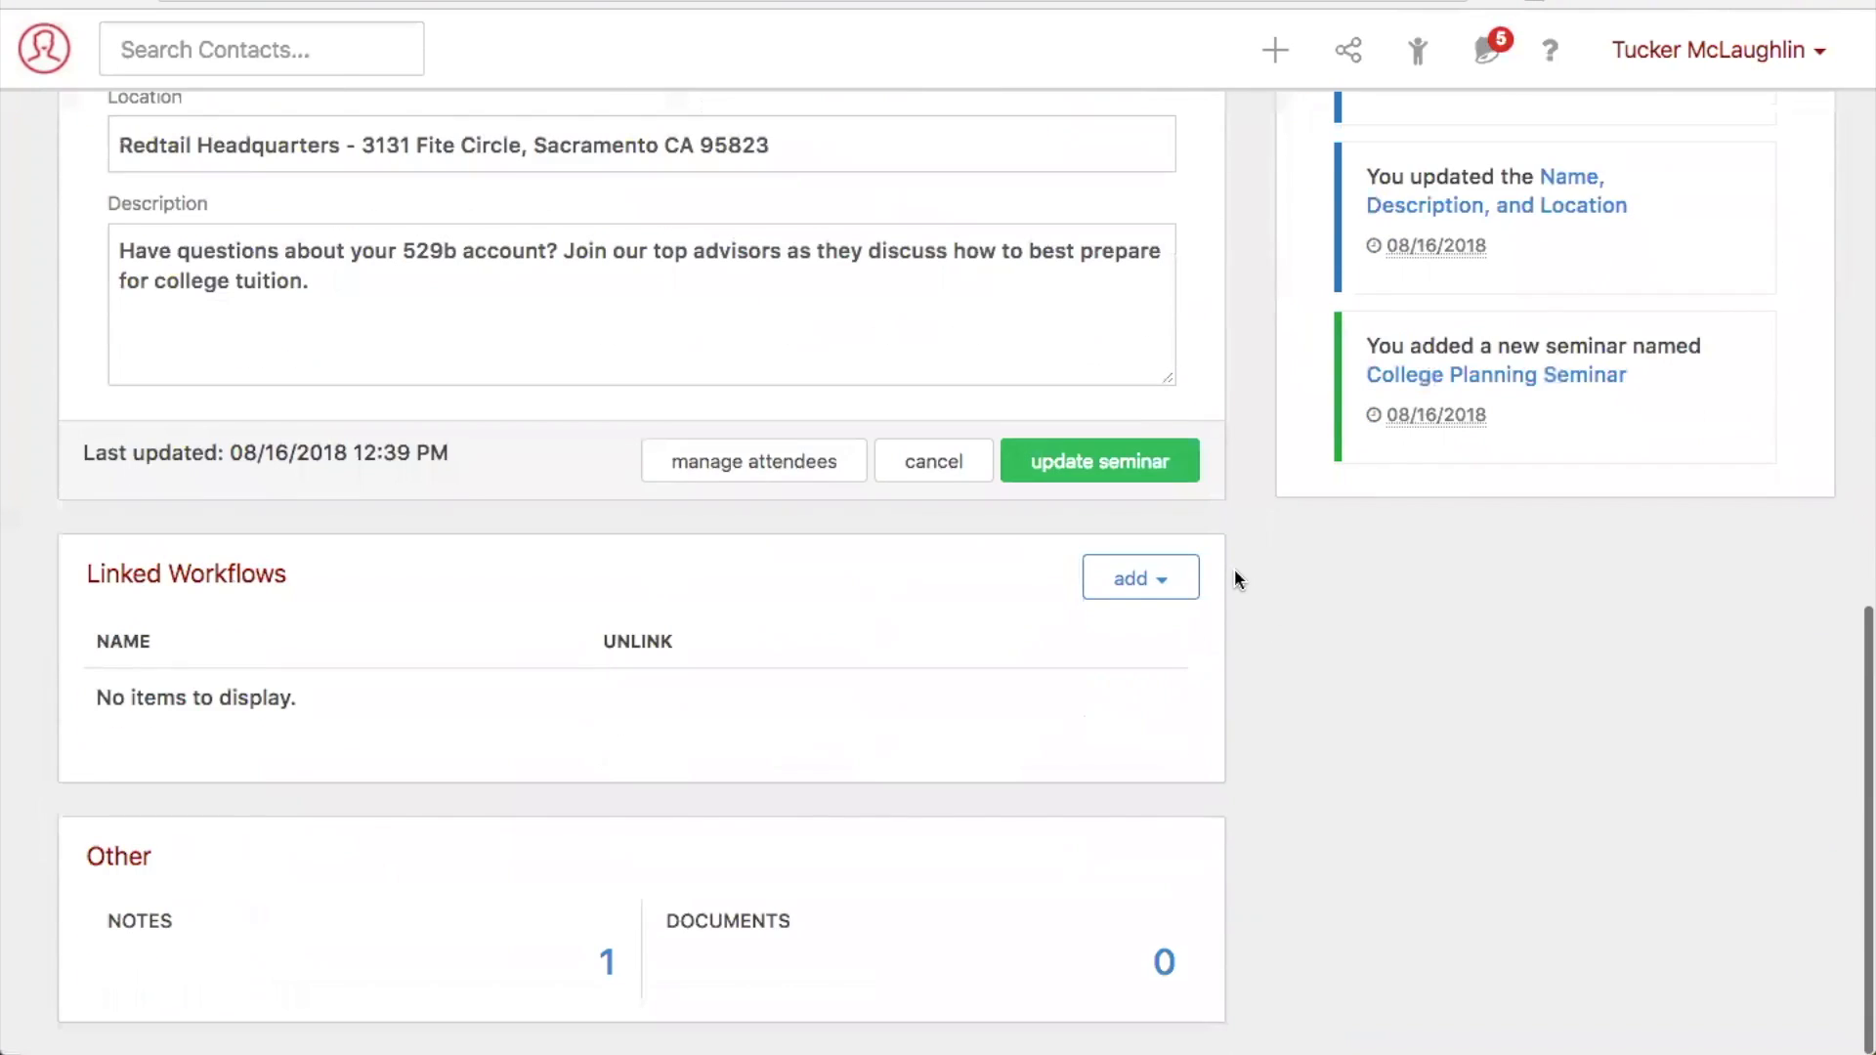
left_click(1164, 965)
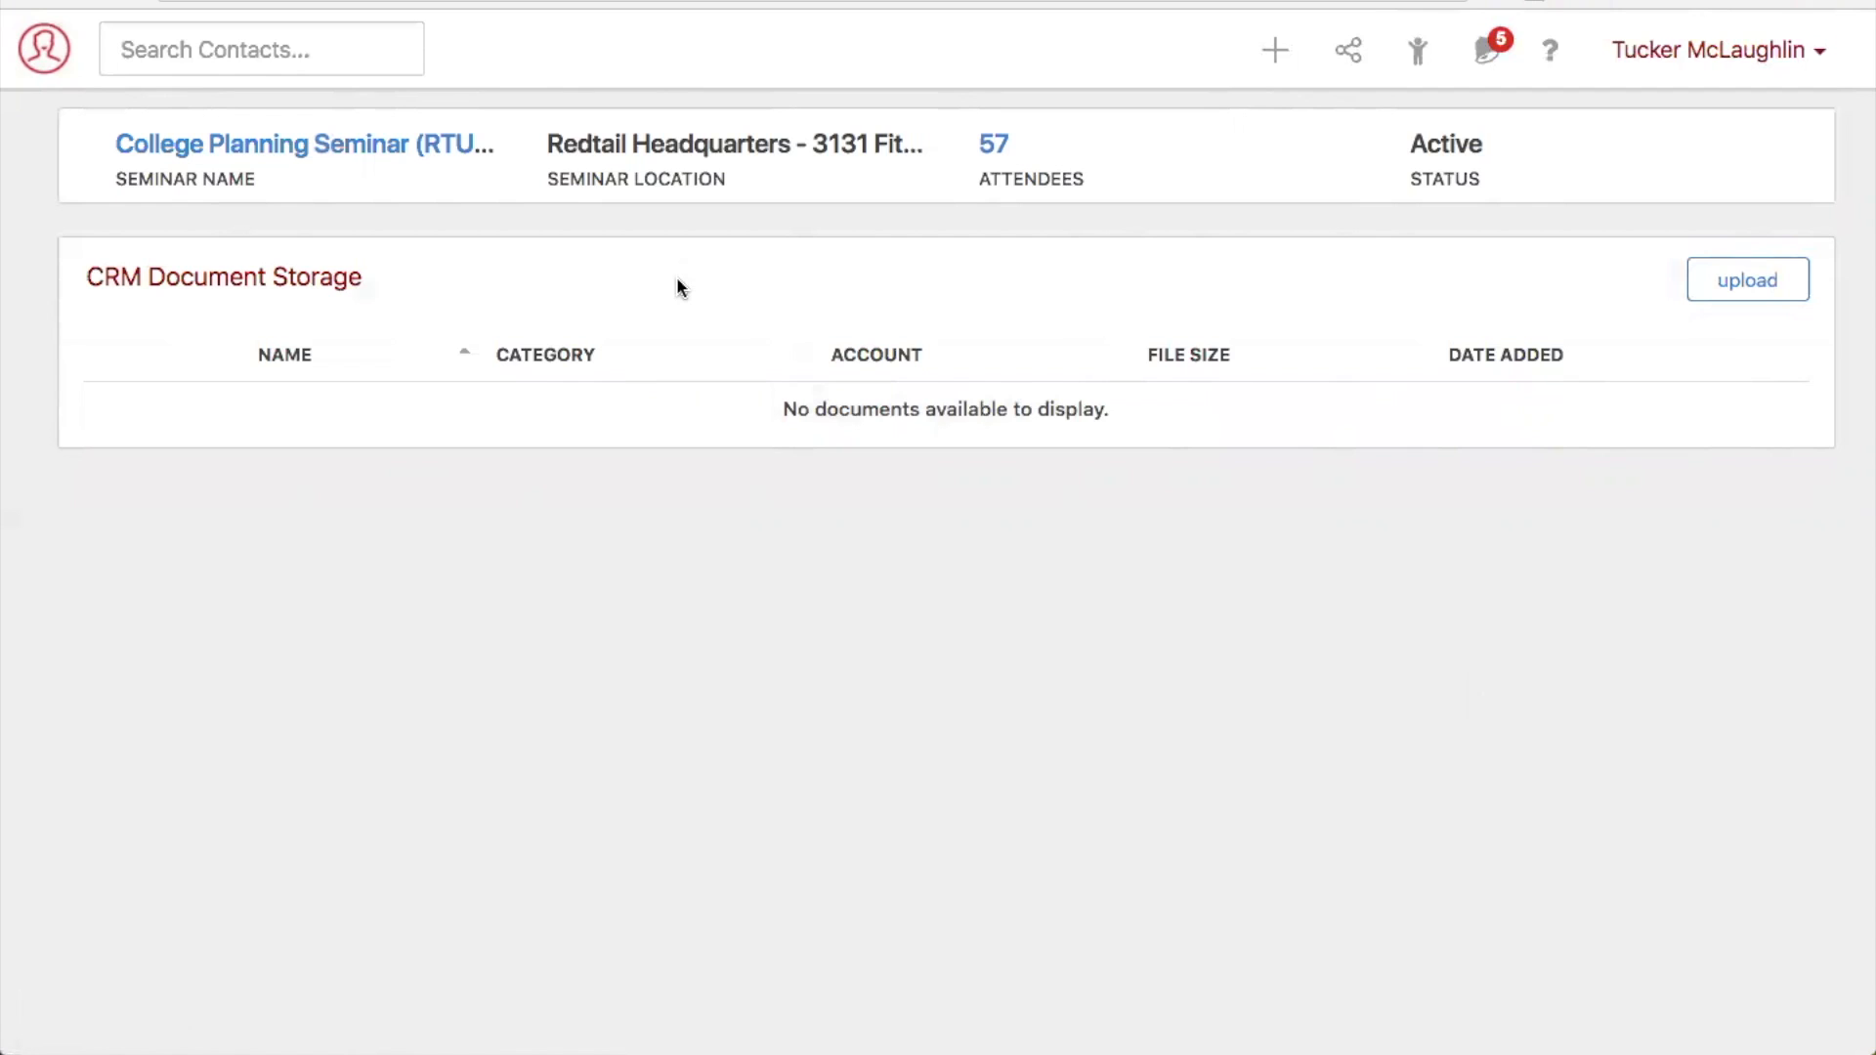
- Search for the contact by last name and open the documents stored on the Shermer High School sociology teacher's record
left_click(48, 71)
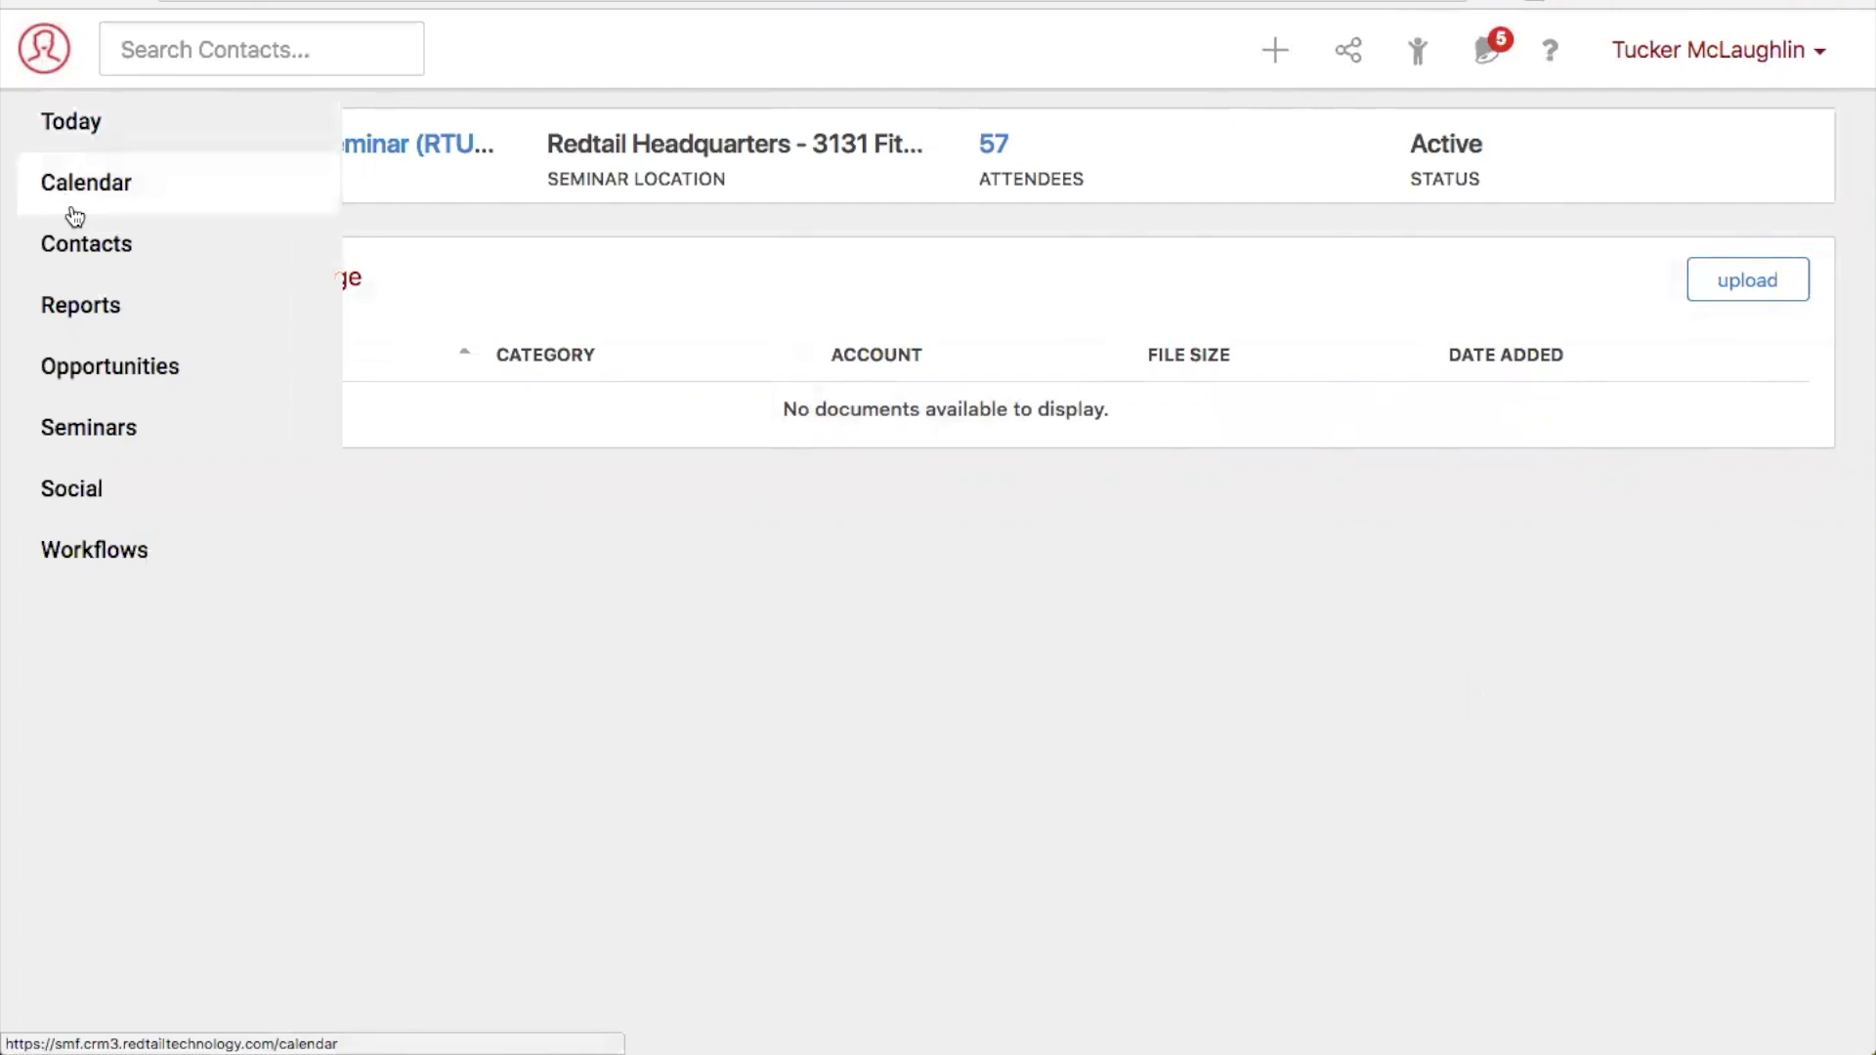
left_click(90, 250)
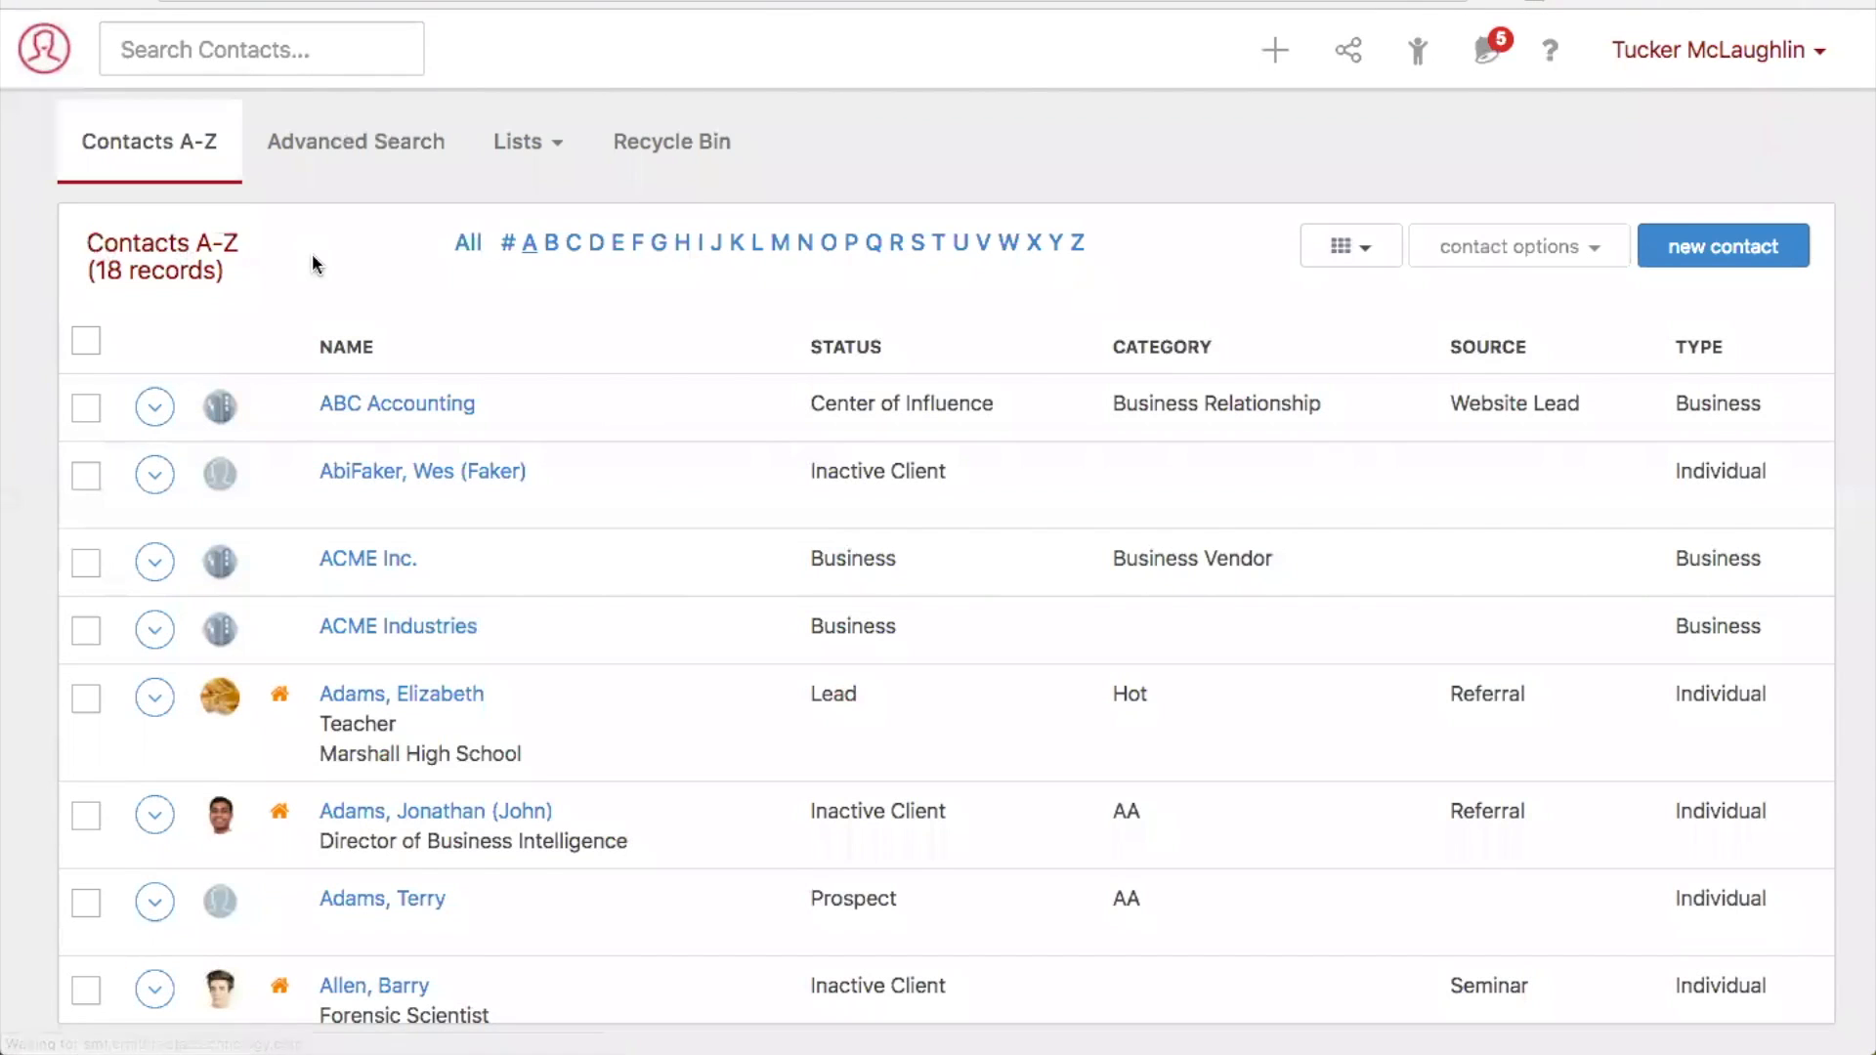
left_click(345, 45)
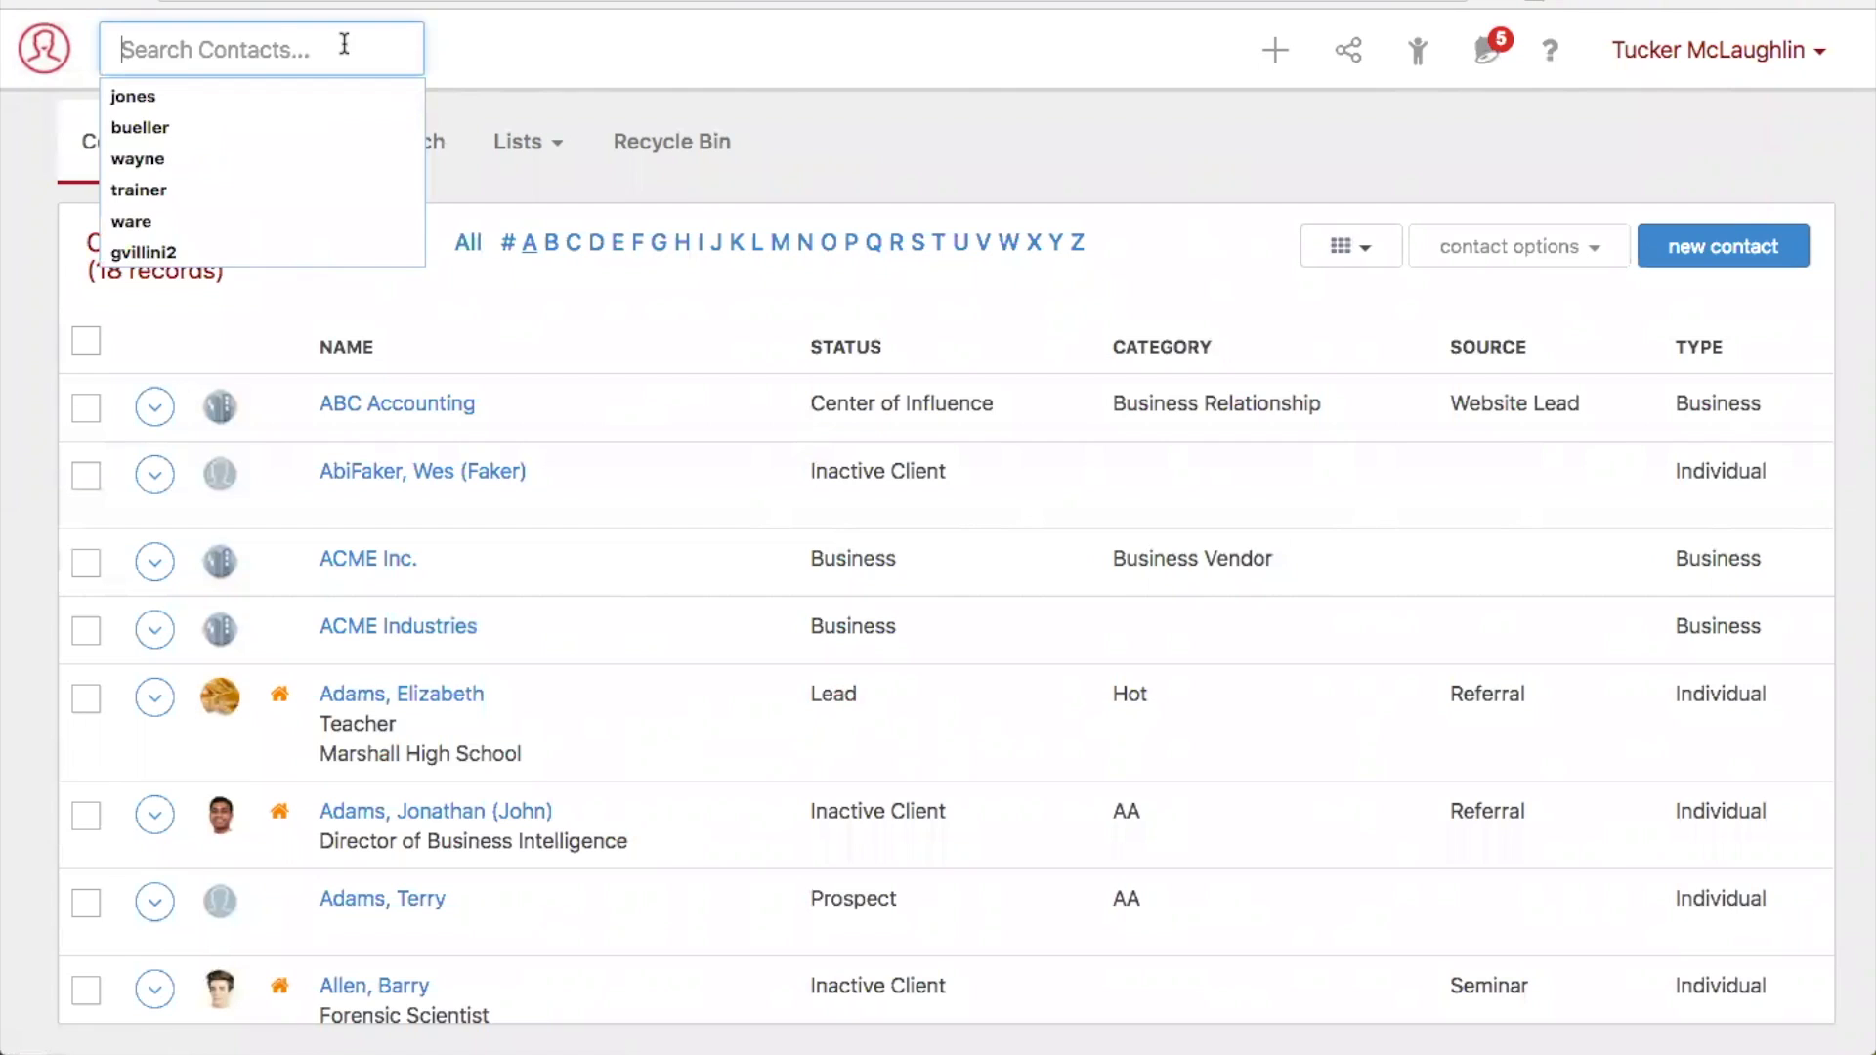
type("bueller")
key("Return")
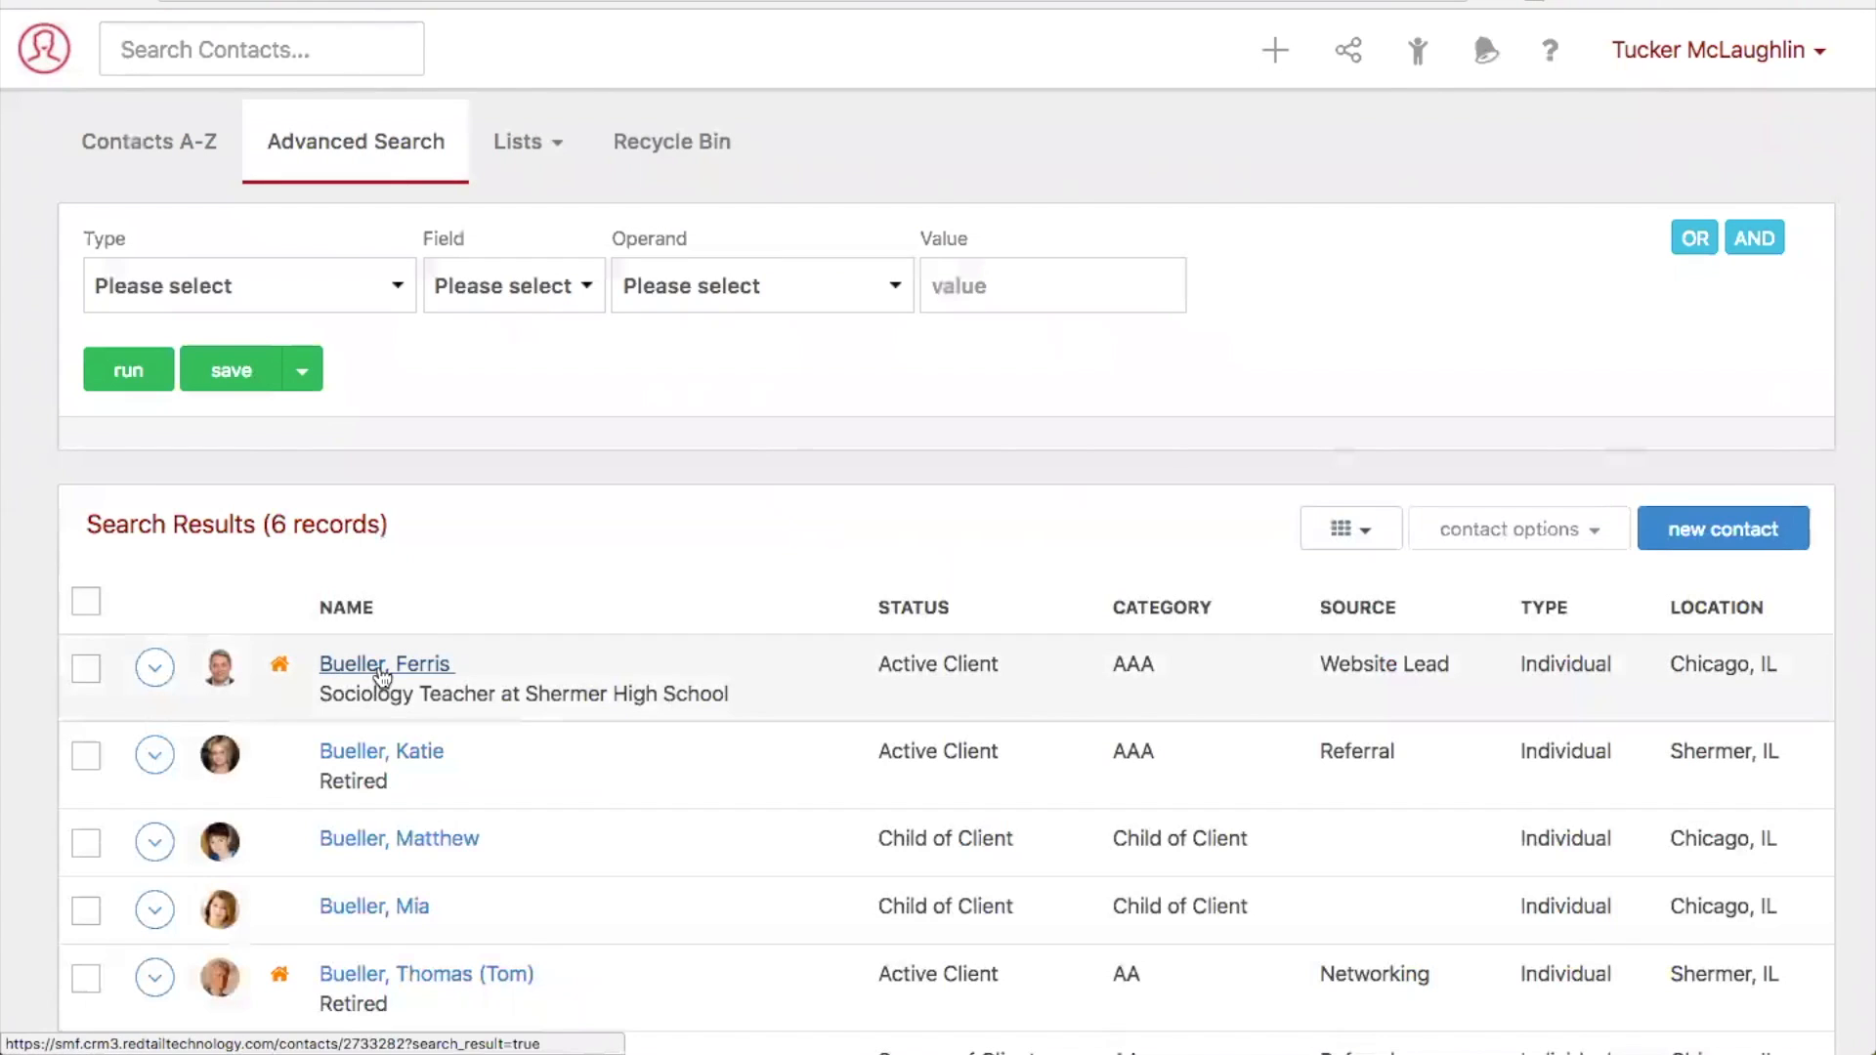
left_click(382, 671)
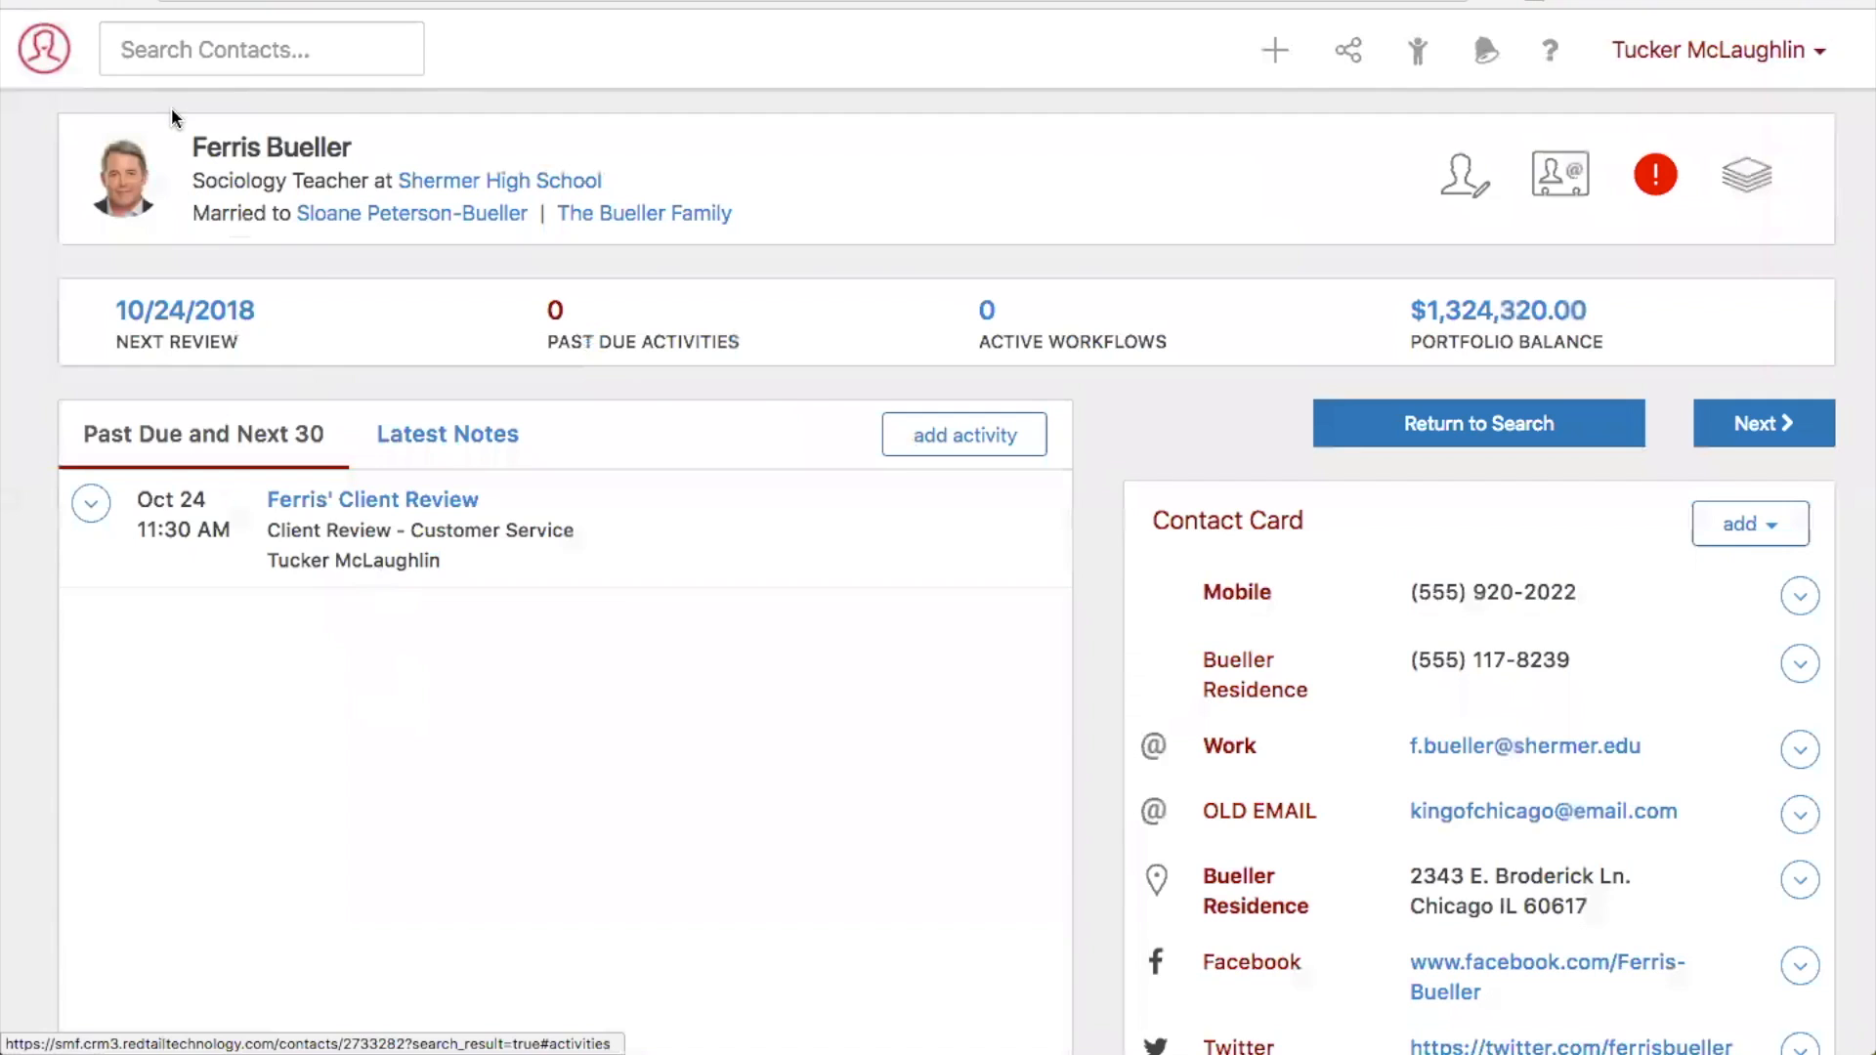
left_click(43, 70)
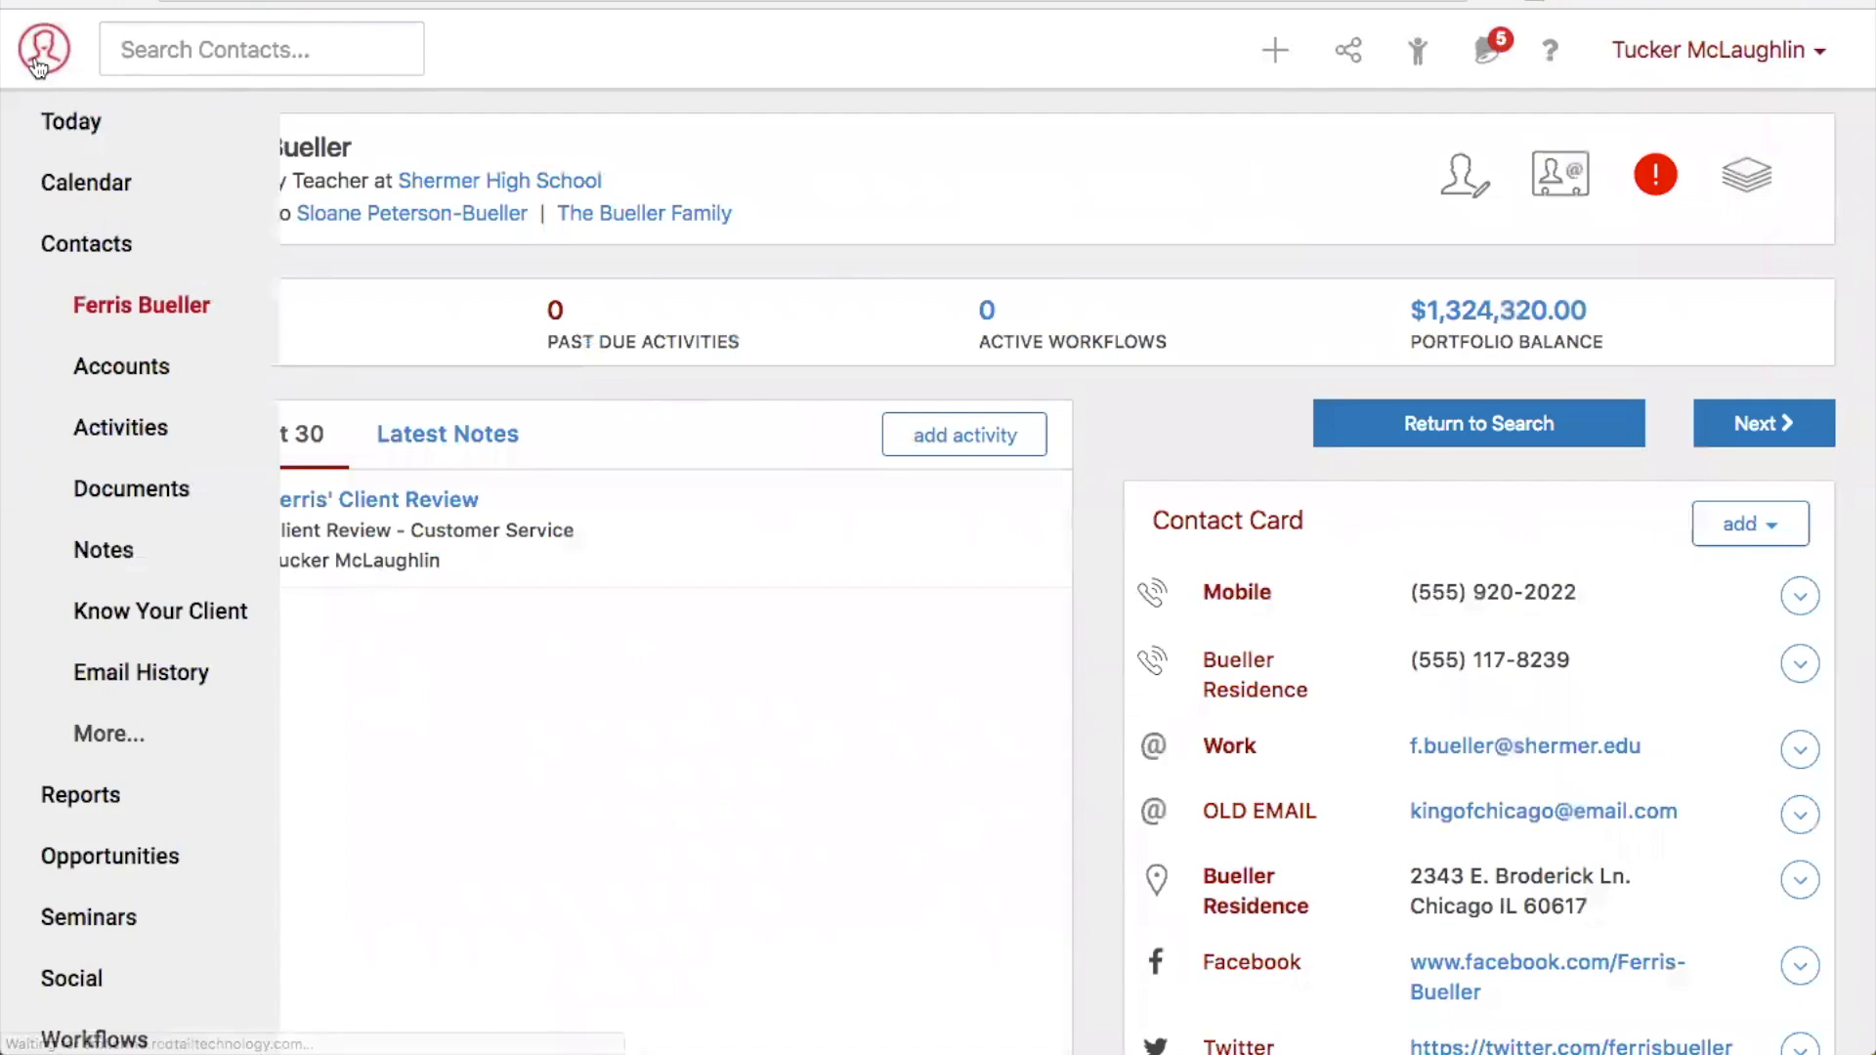
left_click(146, 490)
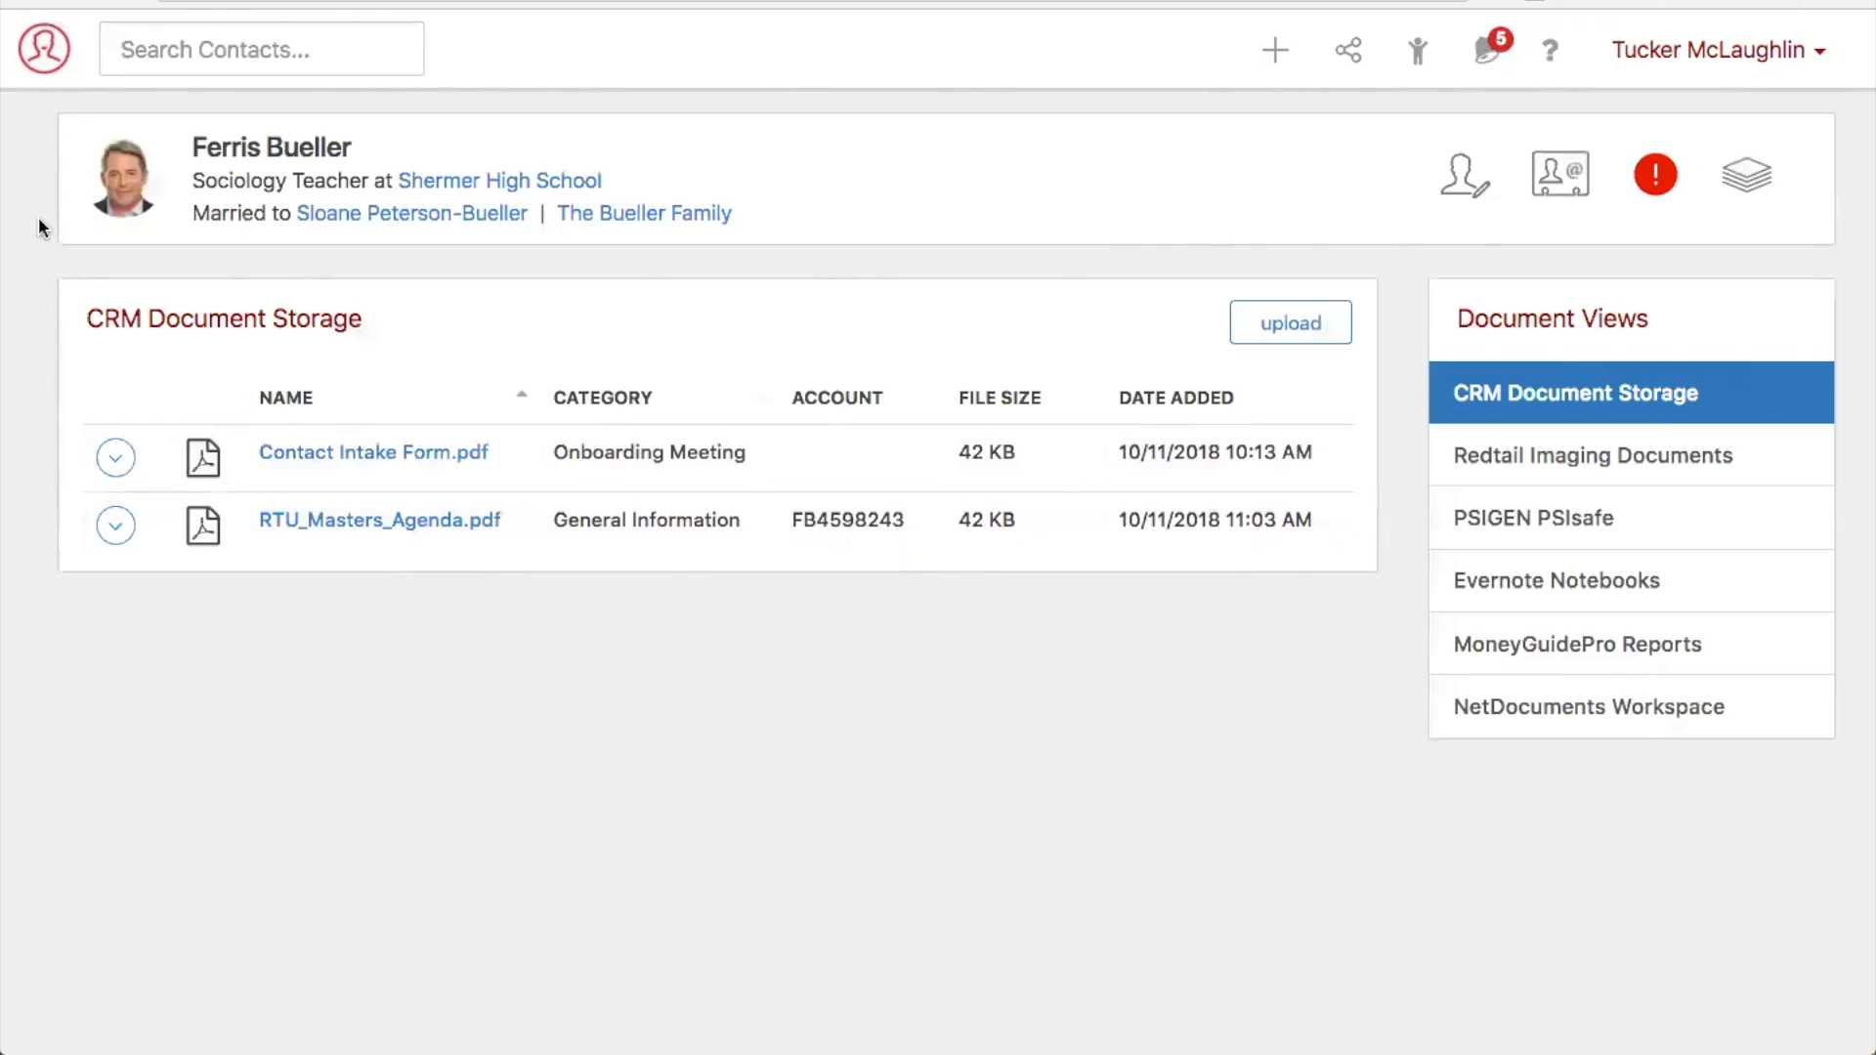
- Open the Documents By Contact report from the document reports
left_click(49, 62)
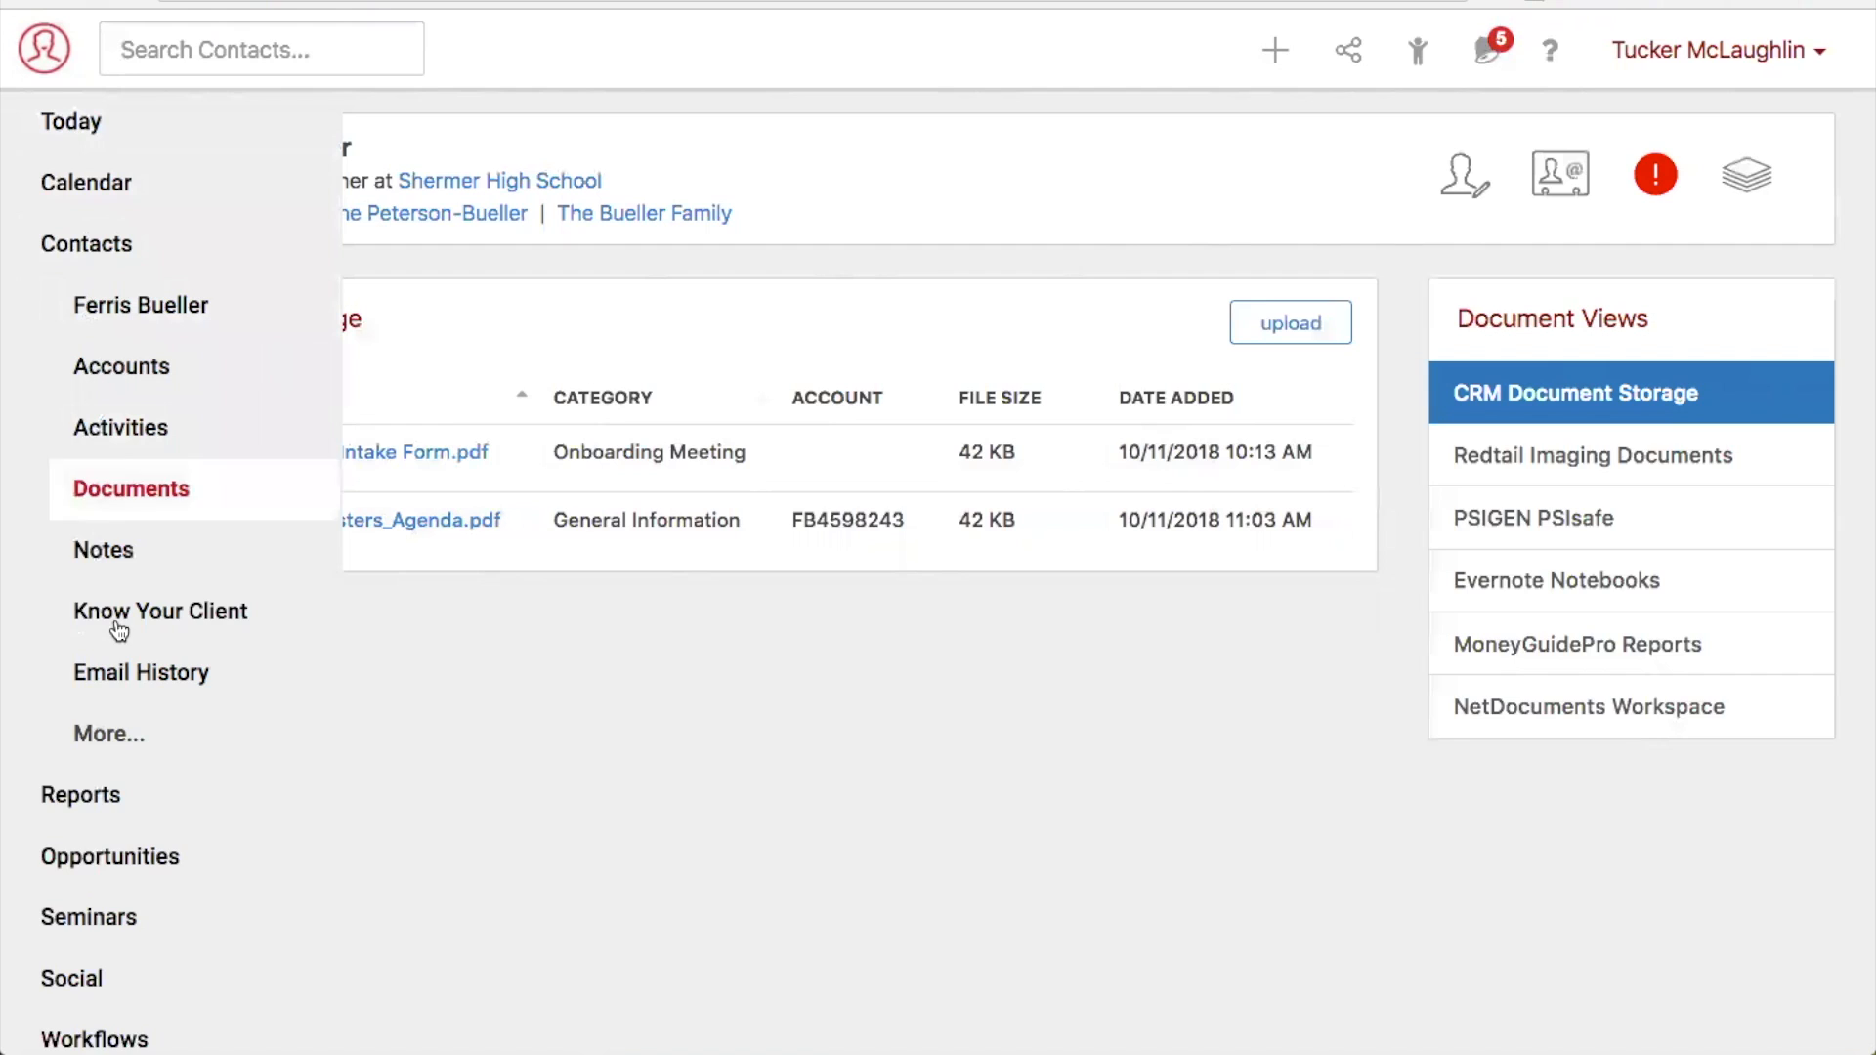
left_click(130, 798)
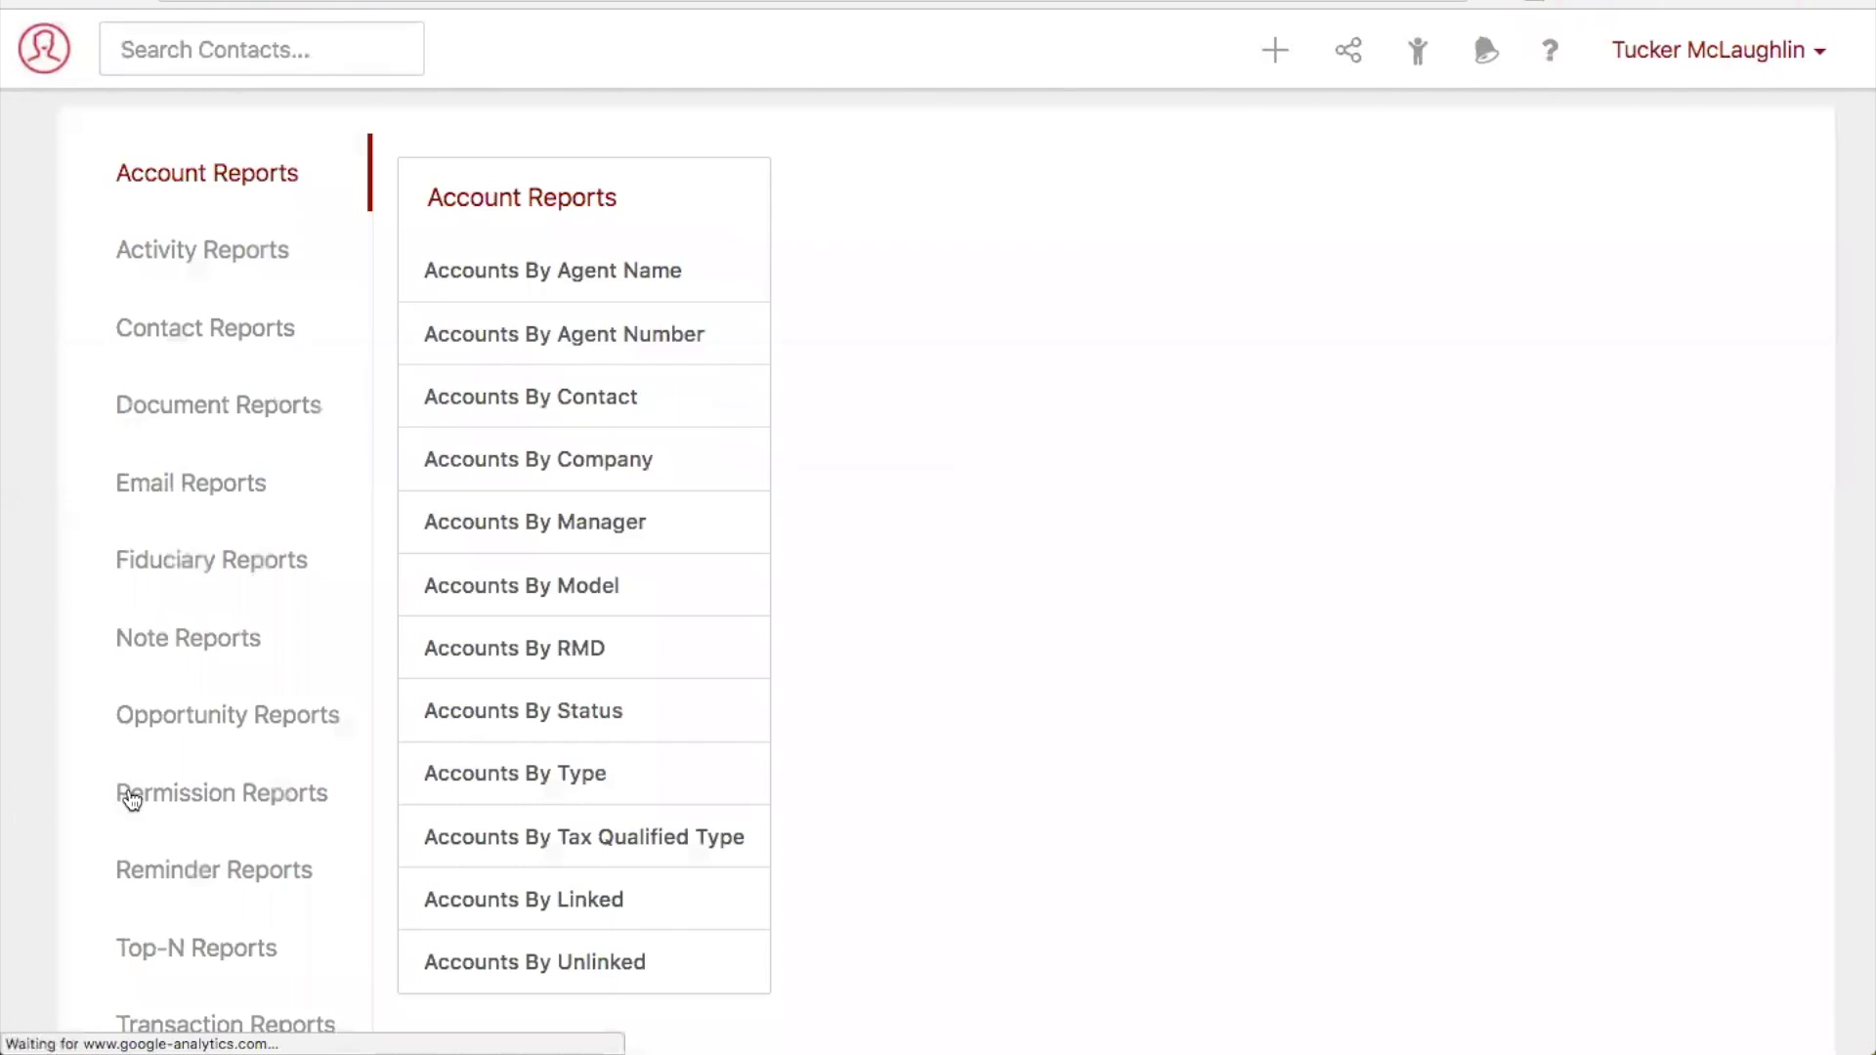
left_click(274, 409)
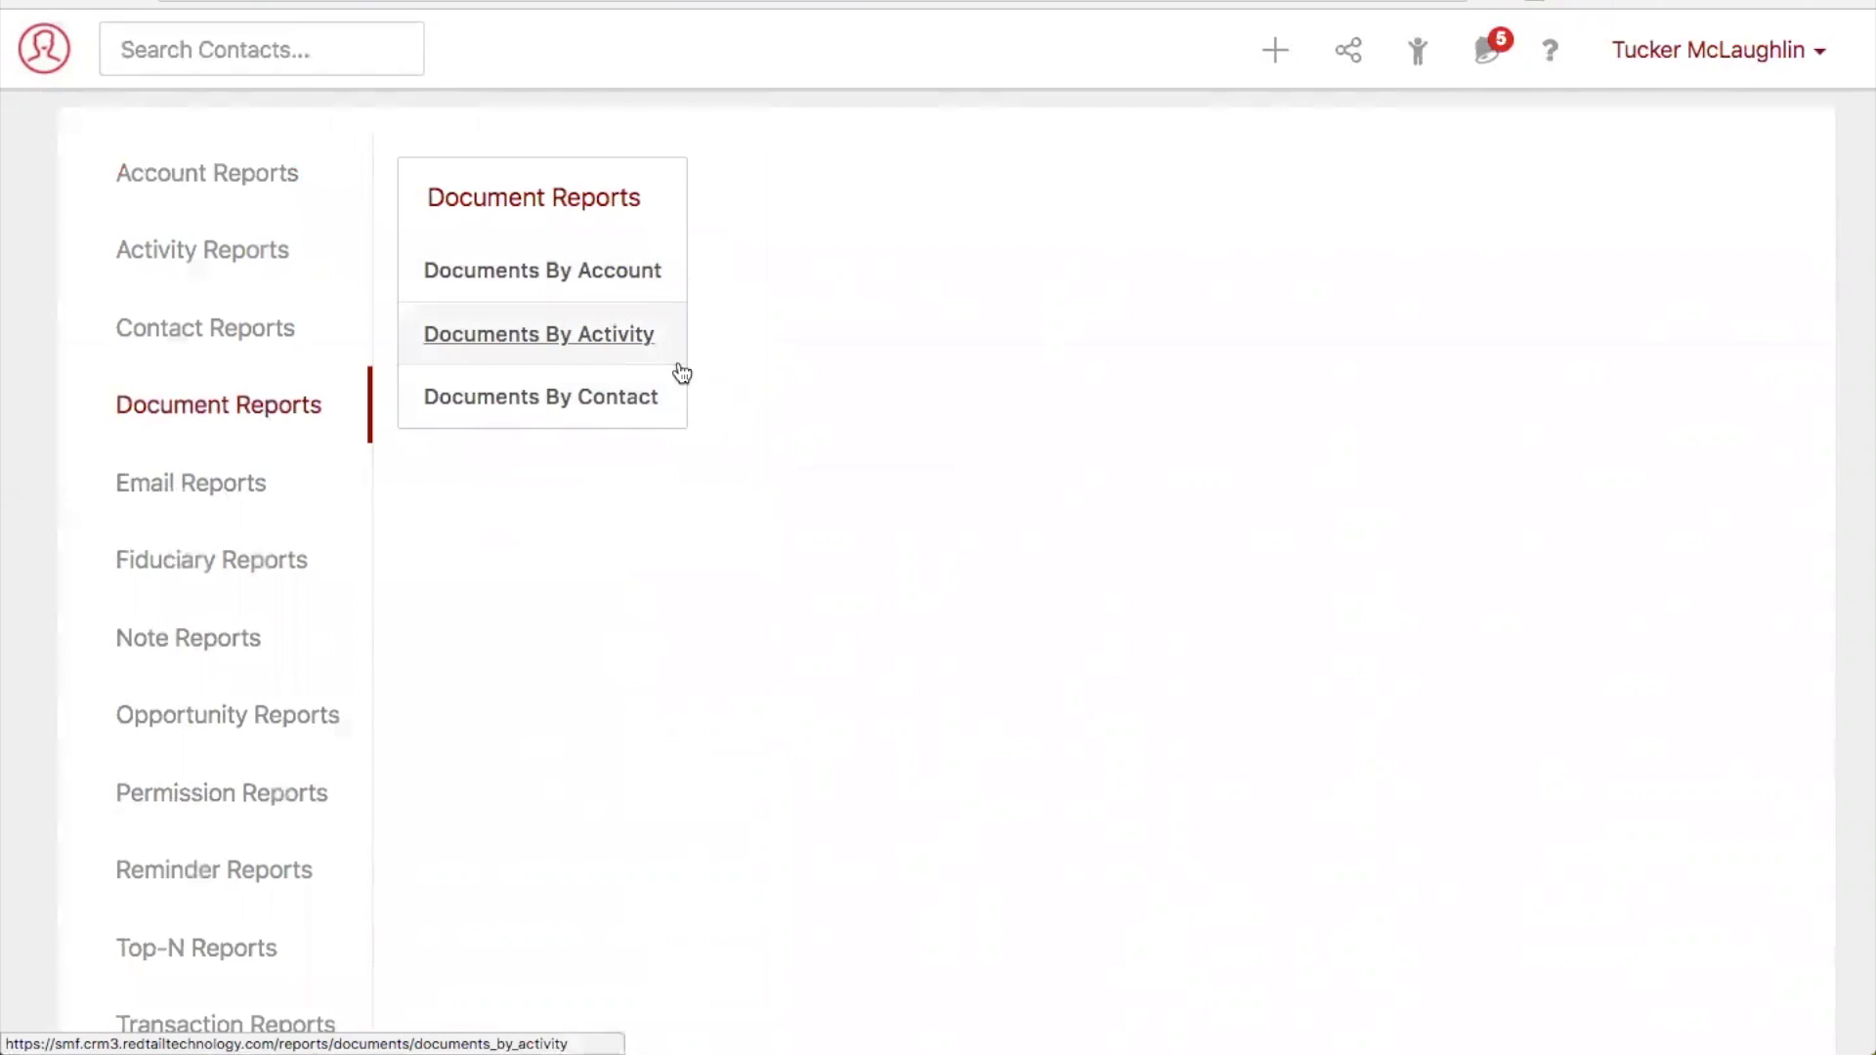
left_click(549, 412)
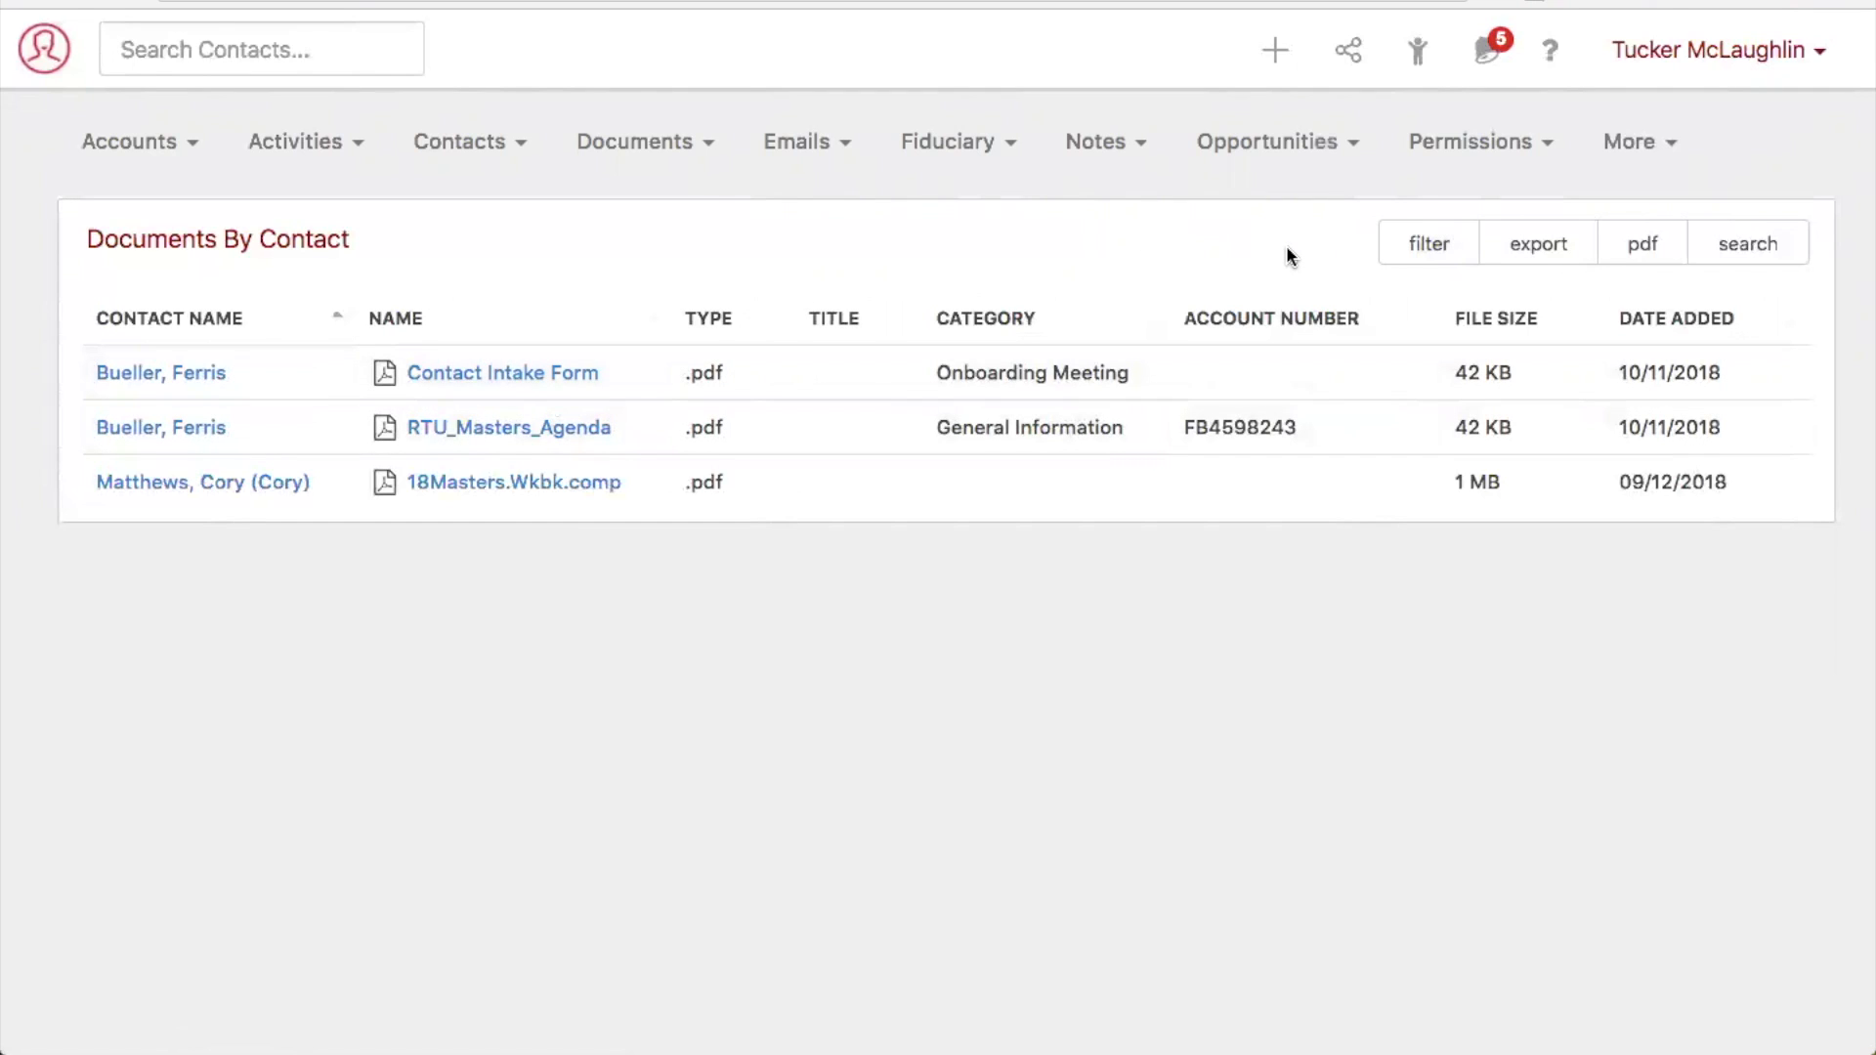
- Filter the Documents By Contact report with a start date of 08/01/2018
left_click(1421, 256)
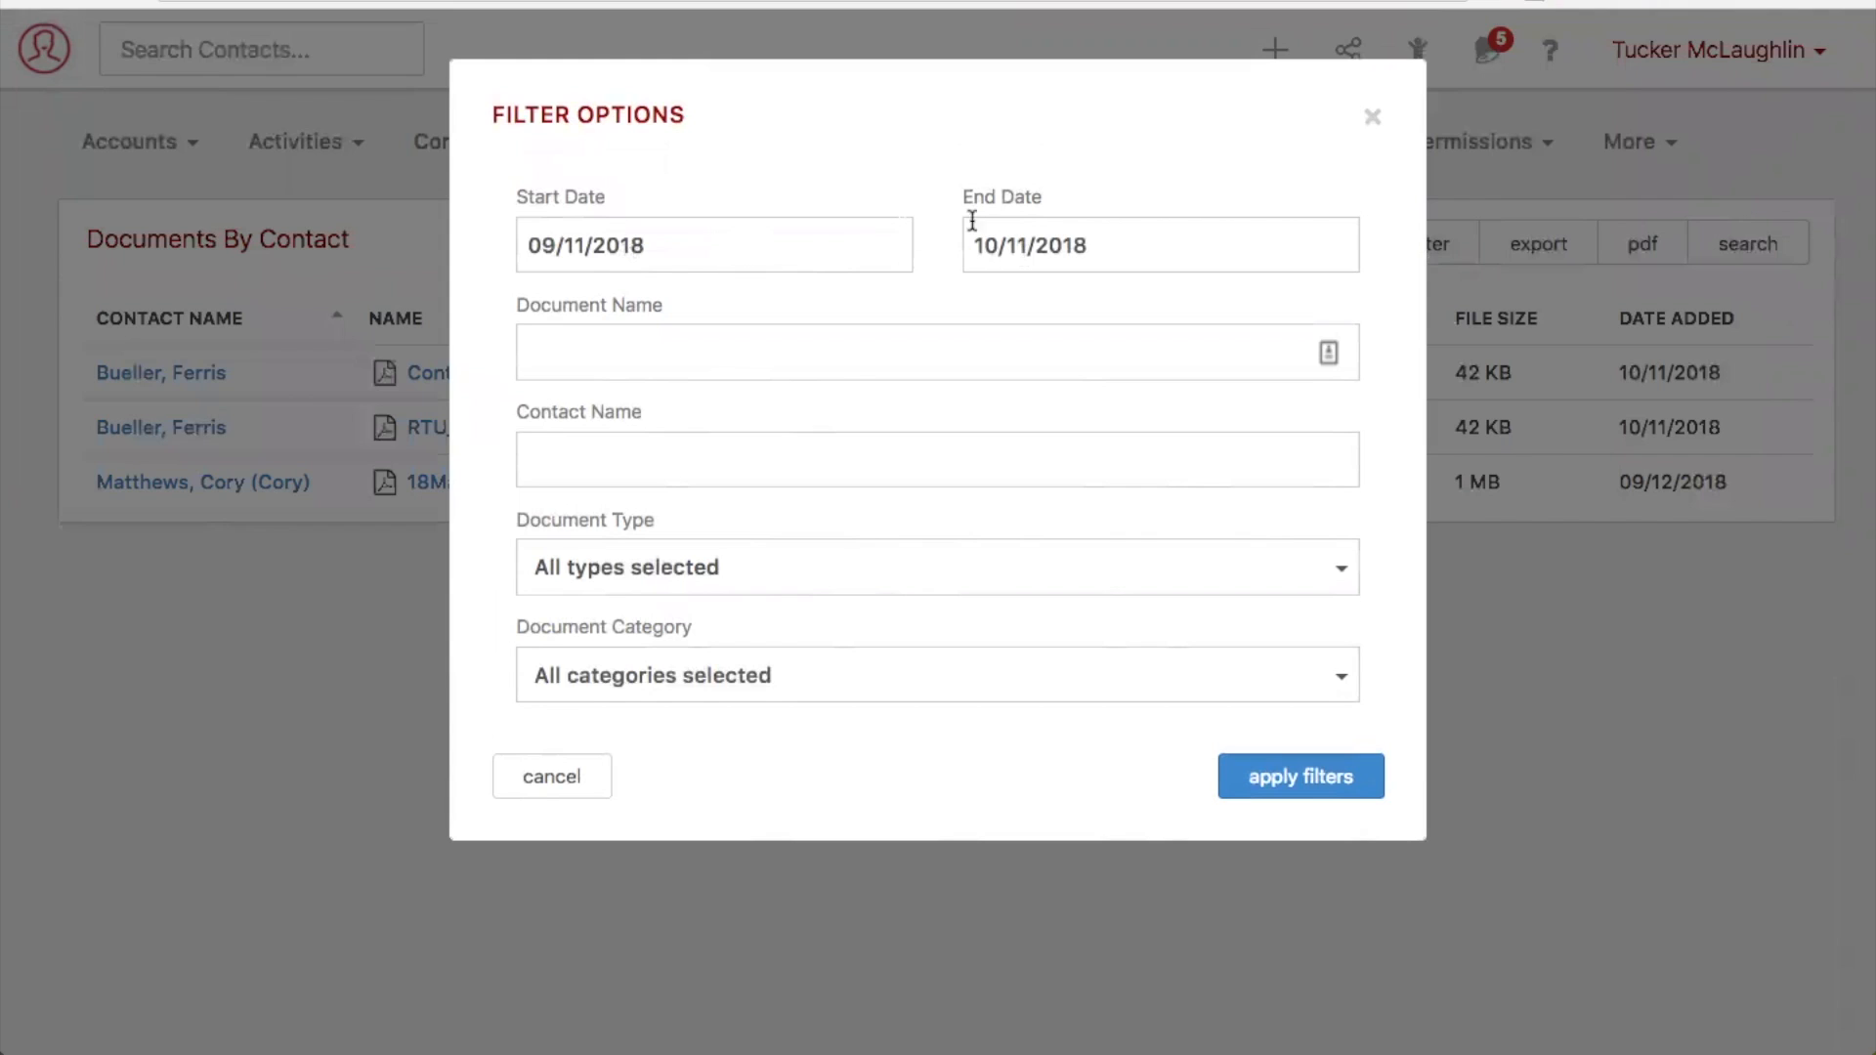
left_click(733, 240)
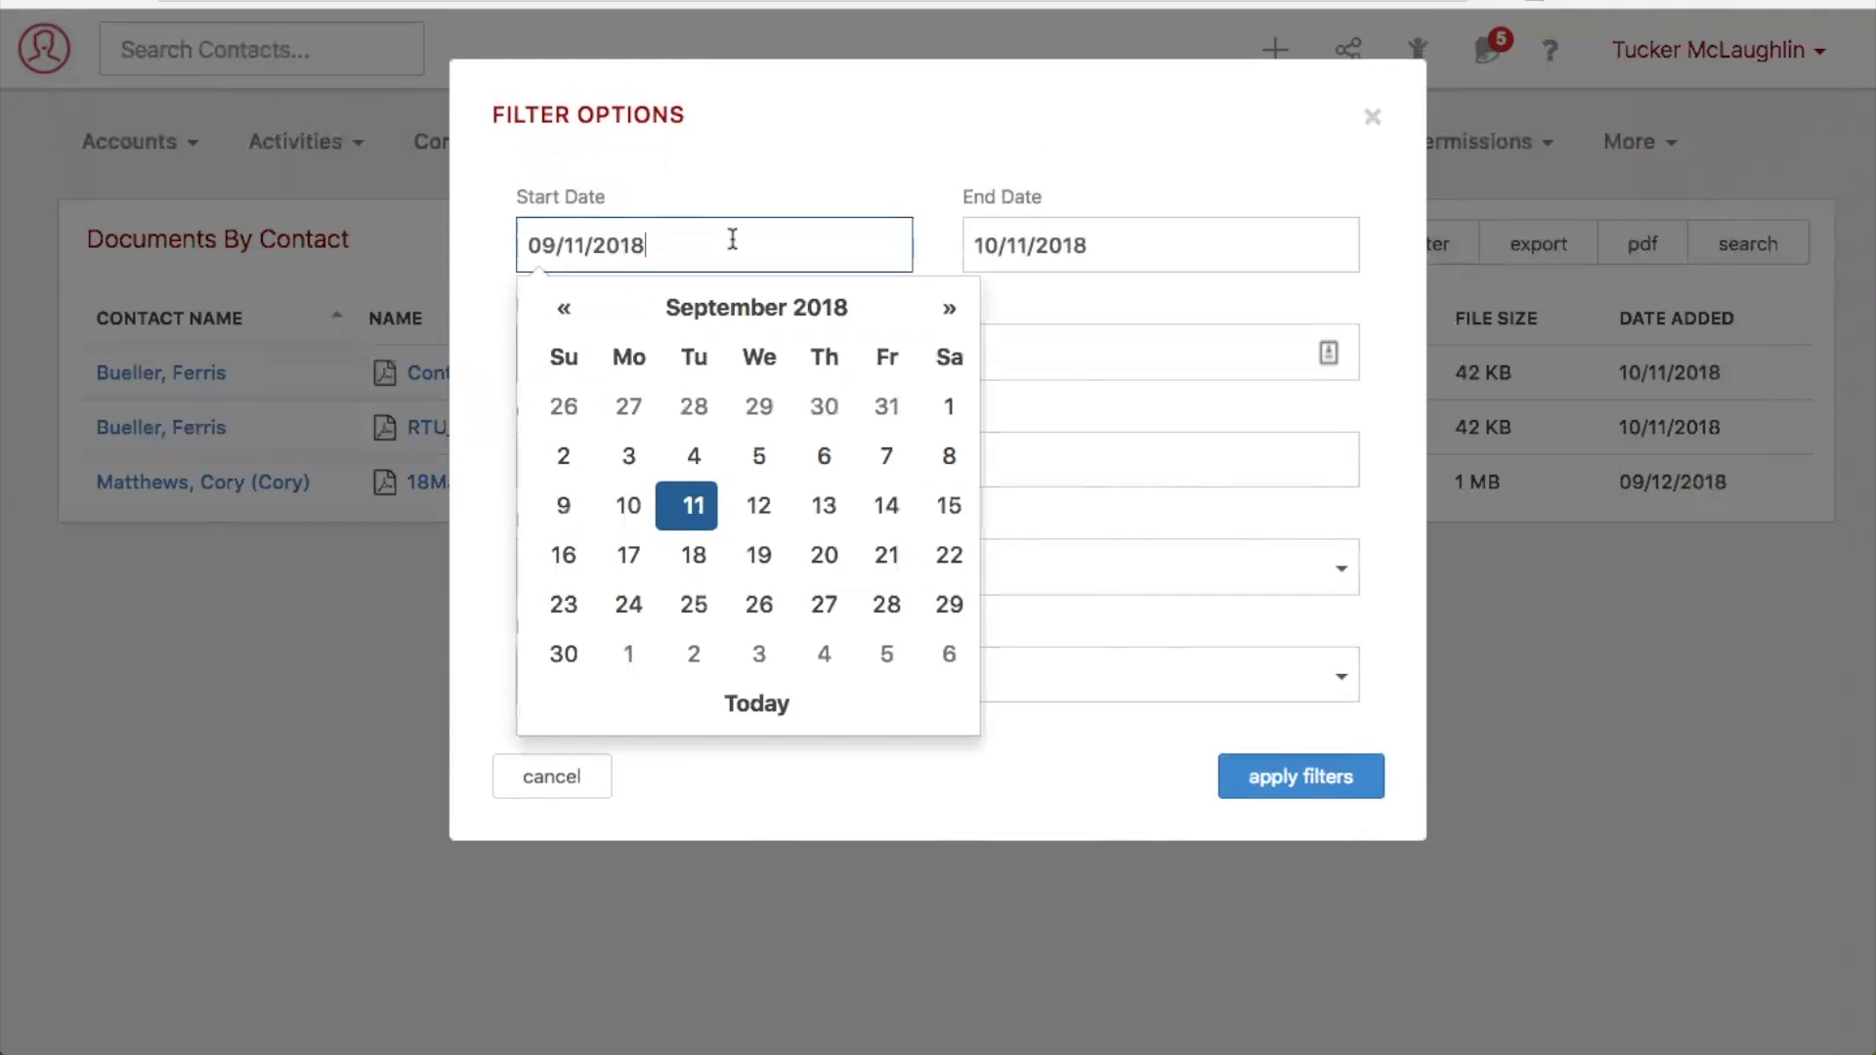
left_click(568, 312)
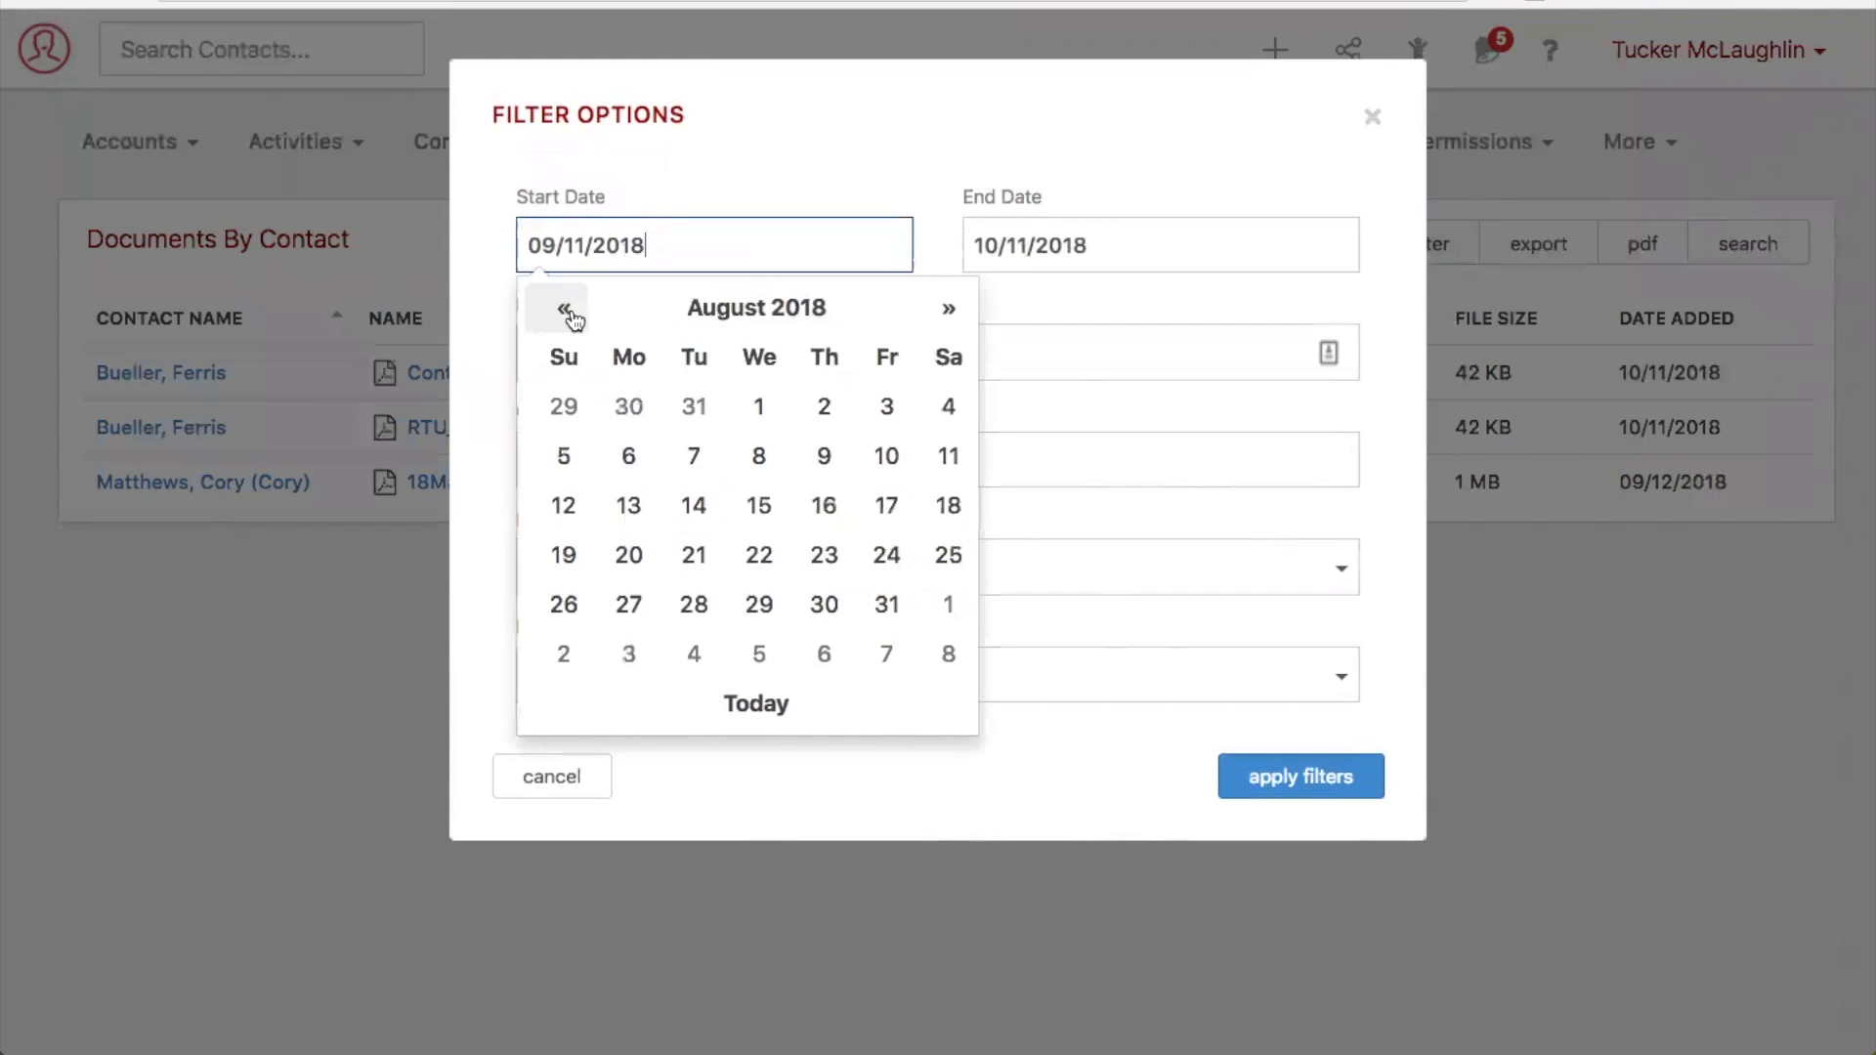
left_click(759, 406)
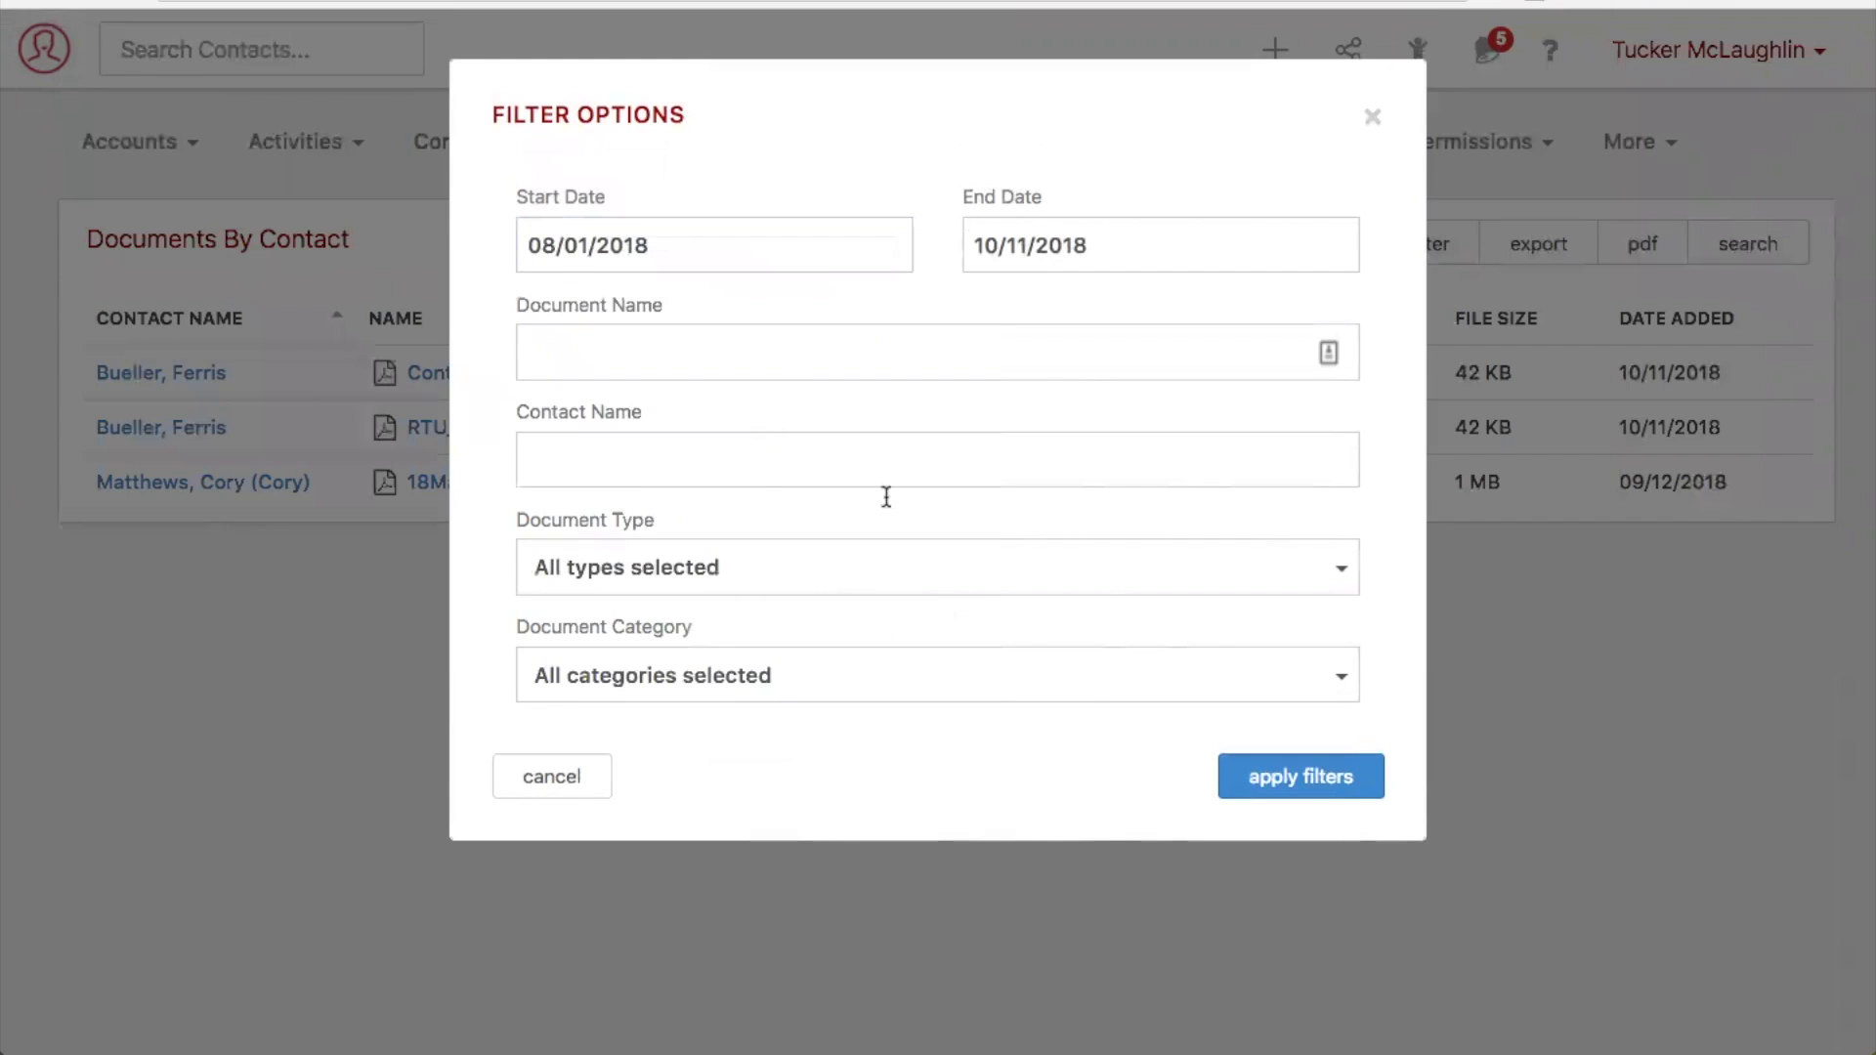
left_click(1254, 781)
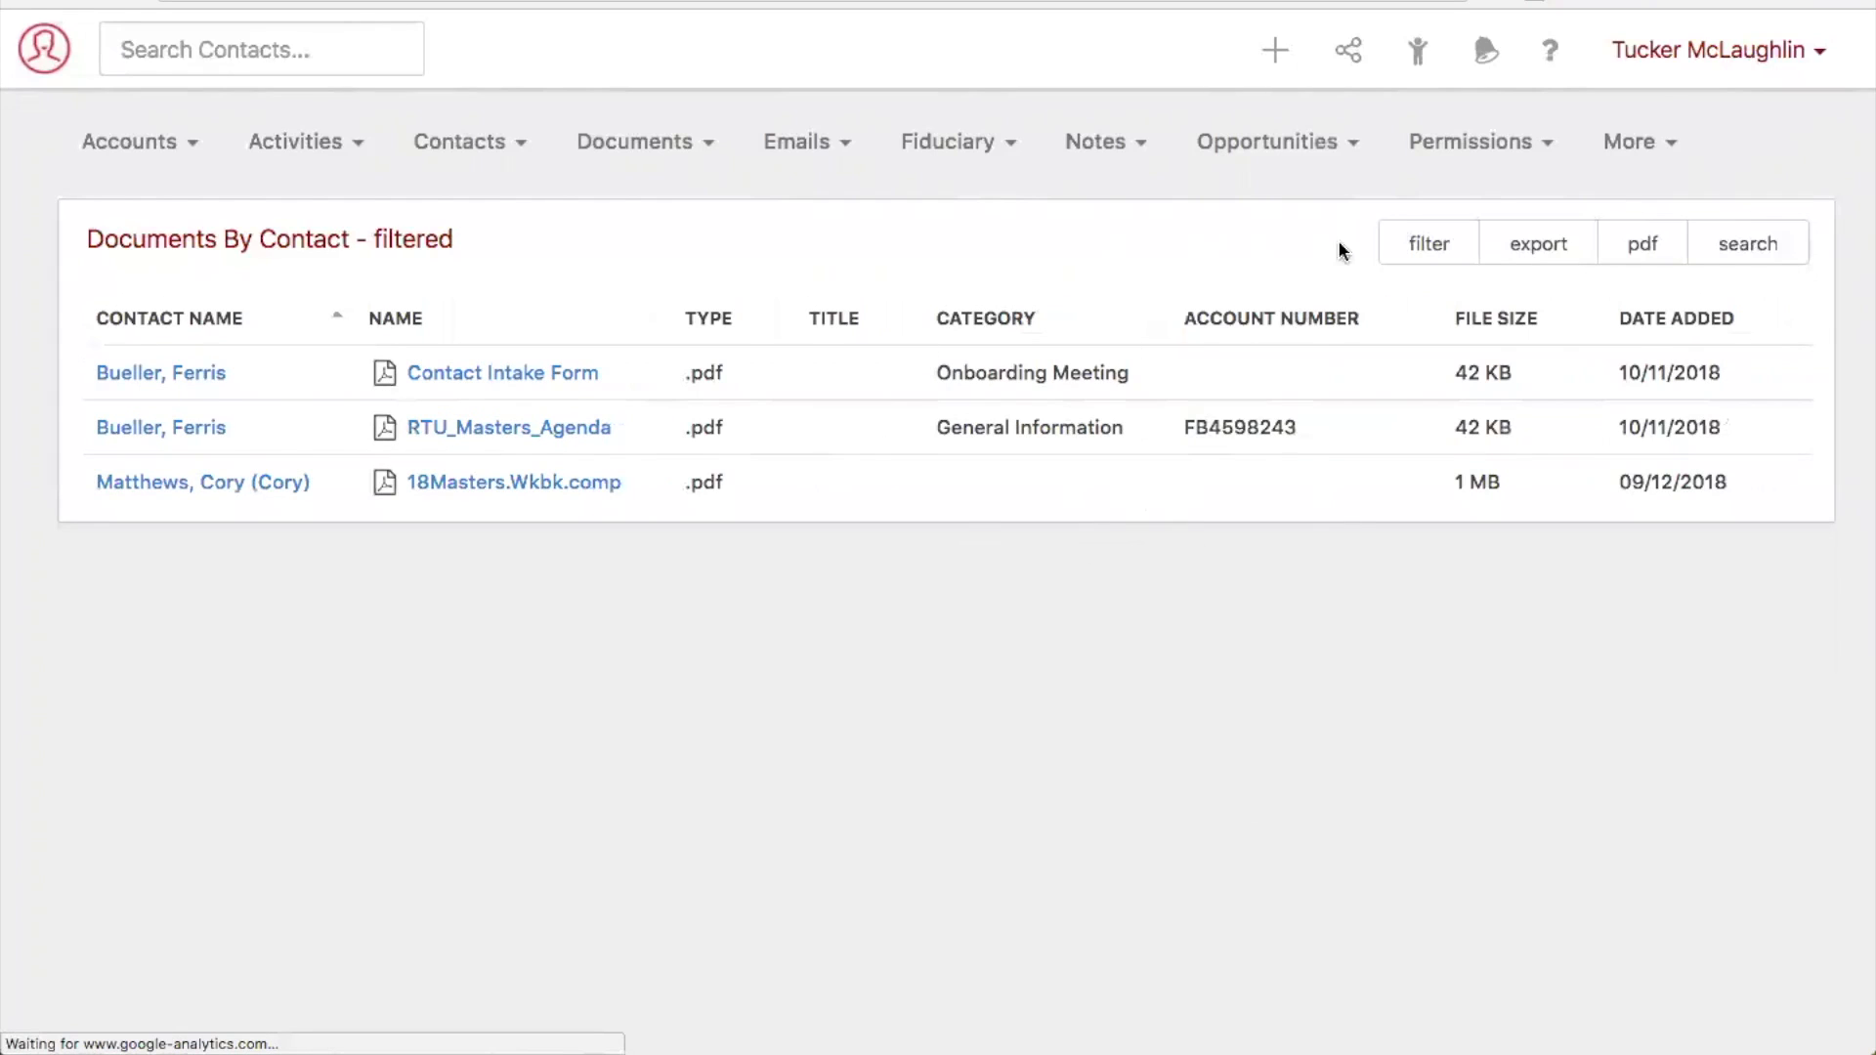
- Filter the Documents By Contact report to the Onboarding Meeting document category
left_click(1432, 254)
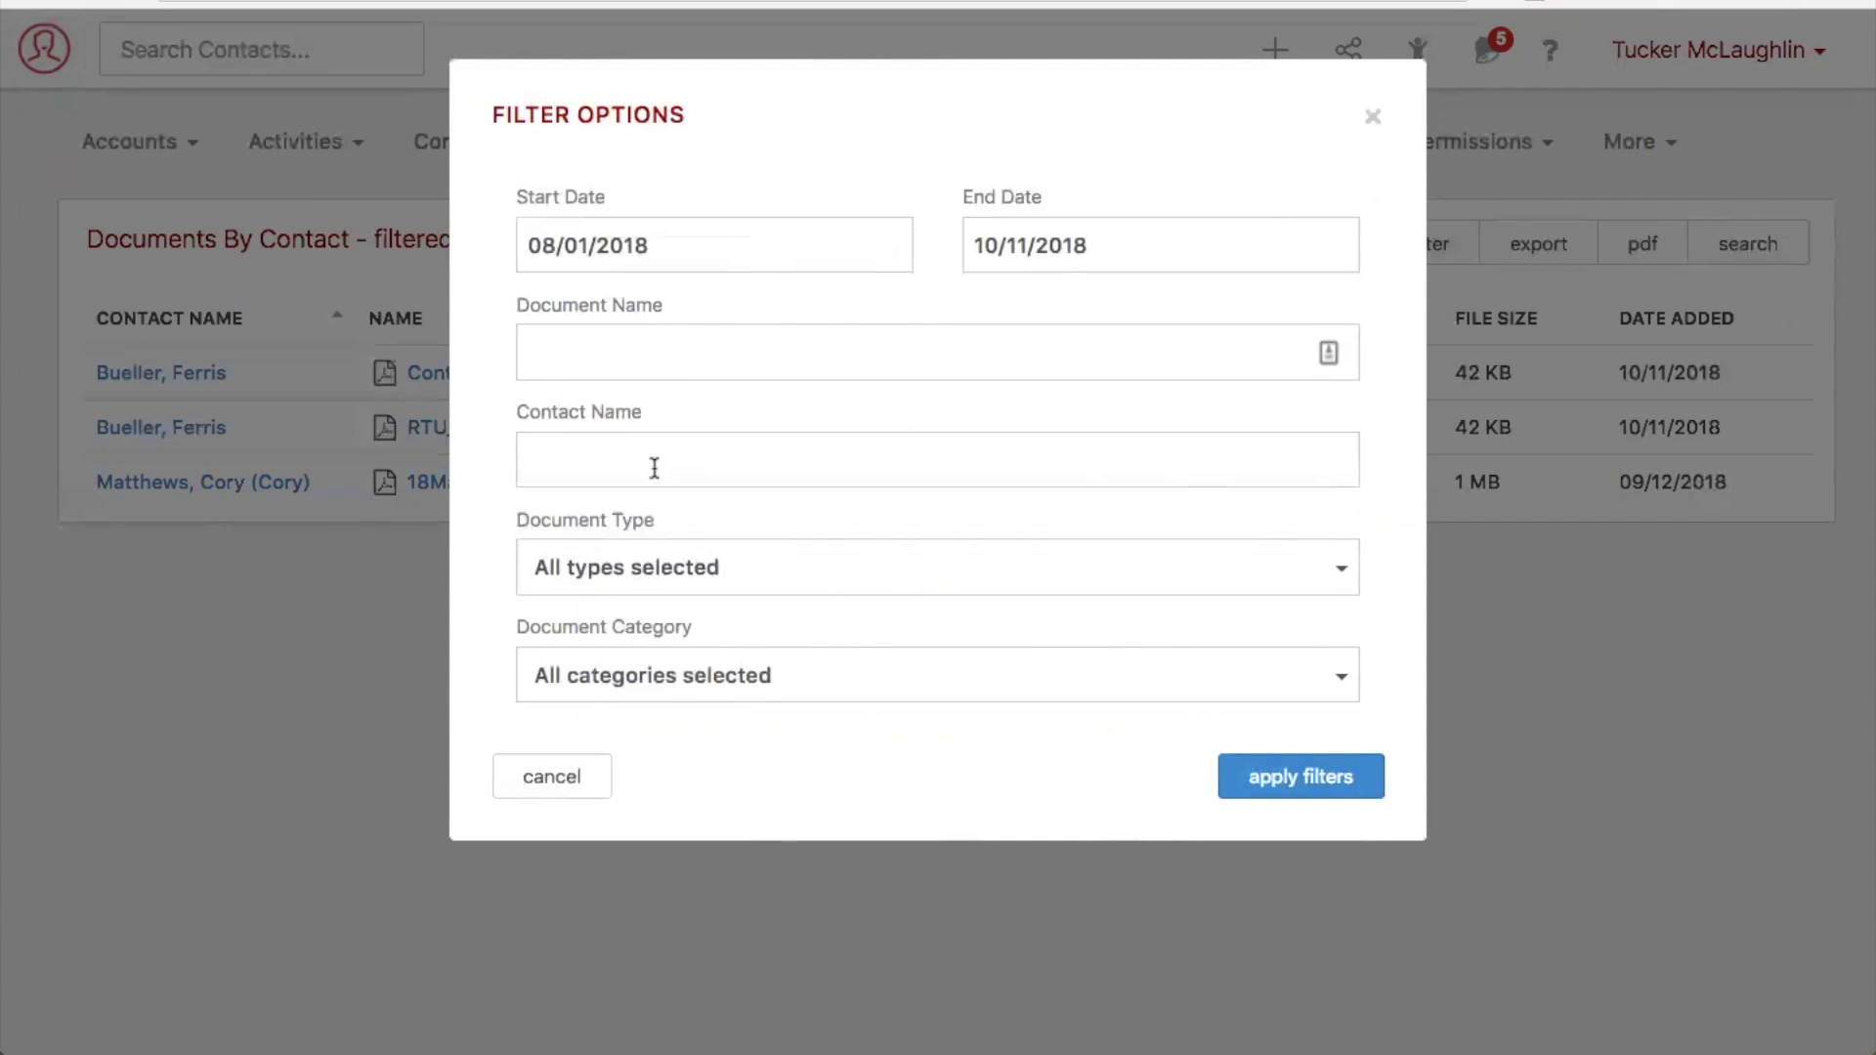
left_click(698, 691)
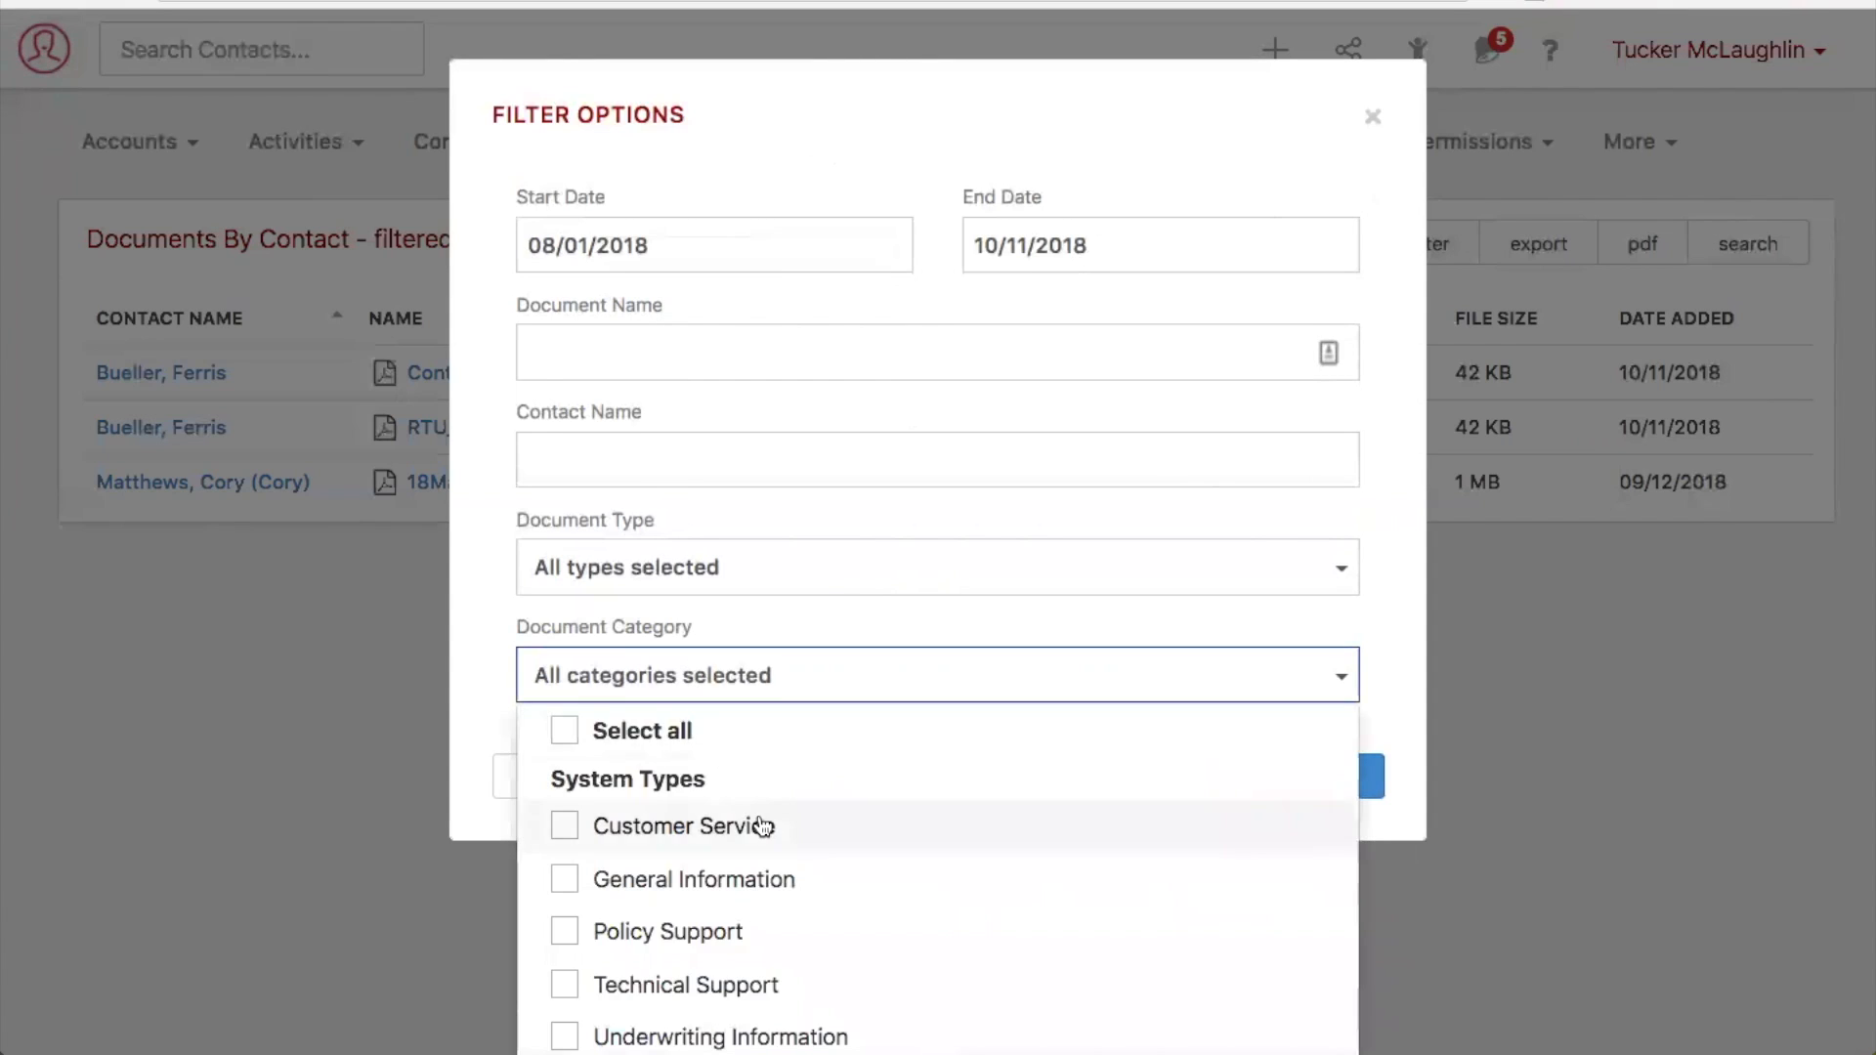
scroll(763, 827, "down", 10)
scroll(763, 826, "down", 7)
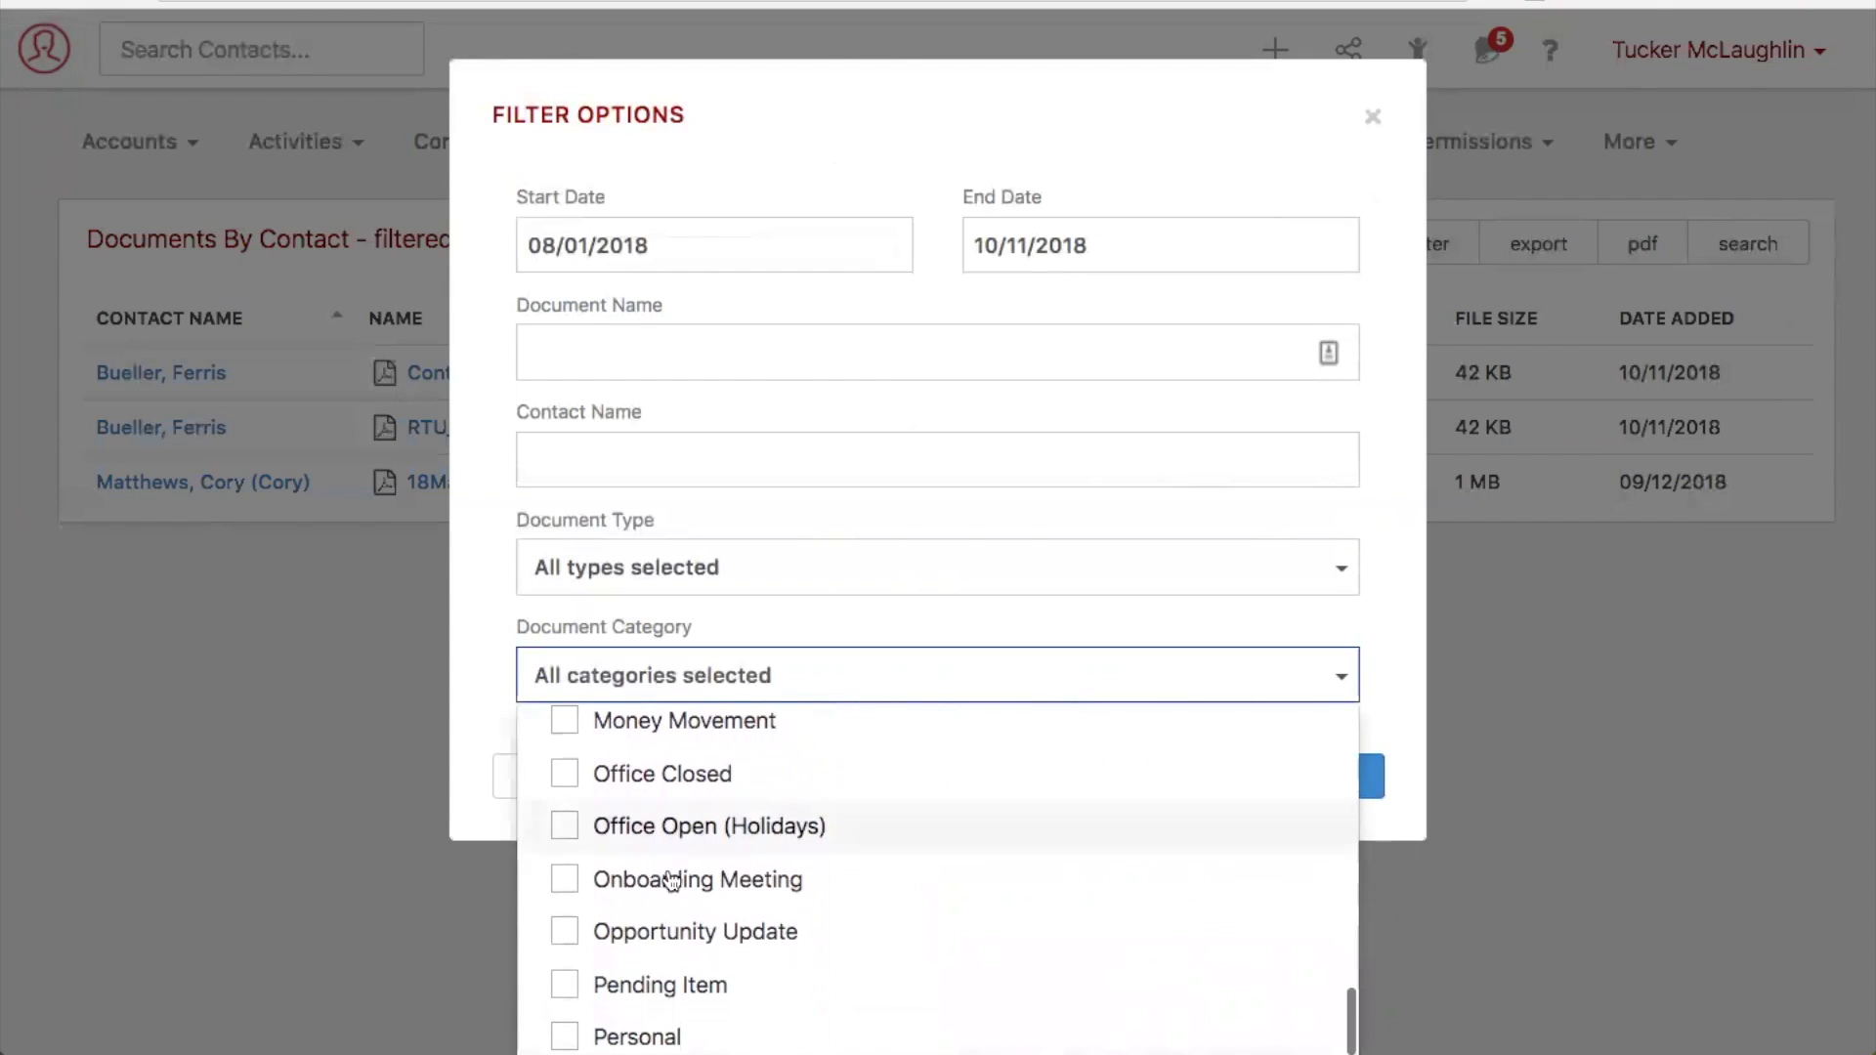
left_click(576, 881)
left_click(494, 674)
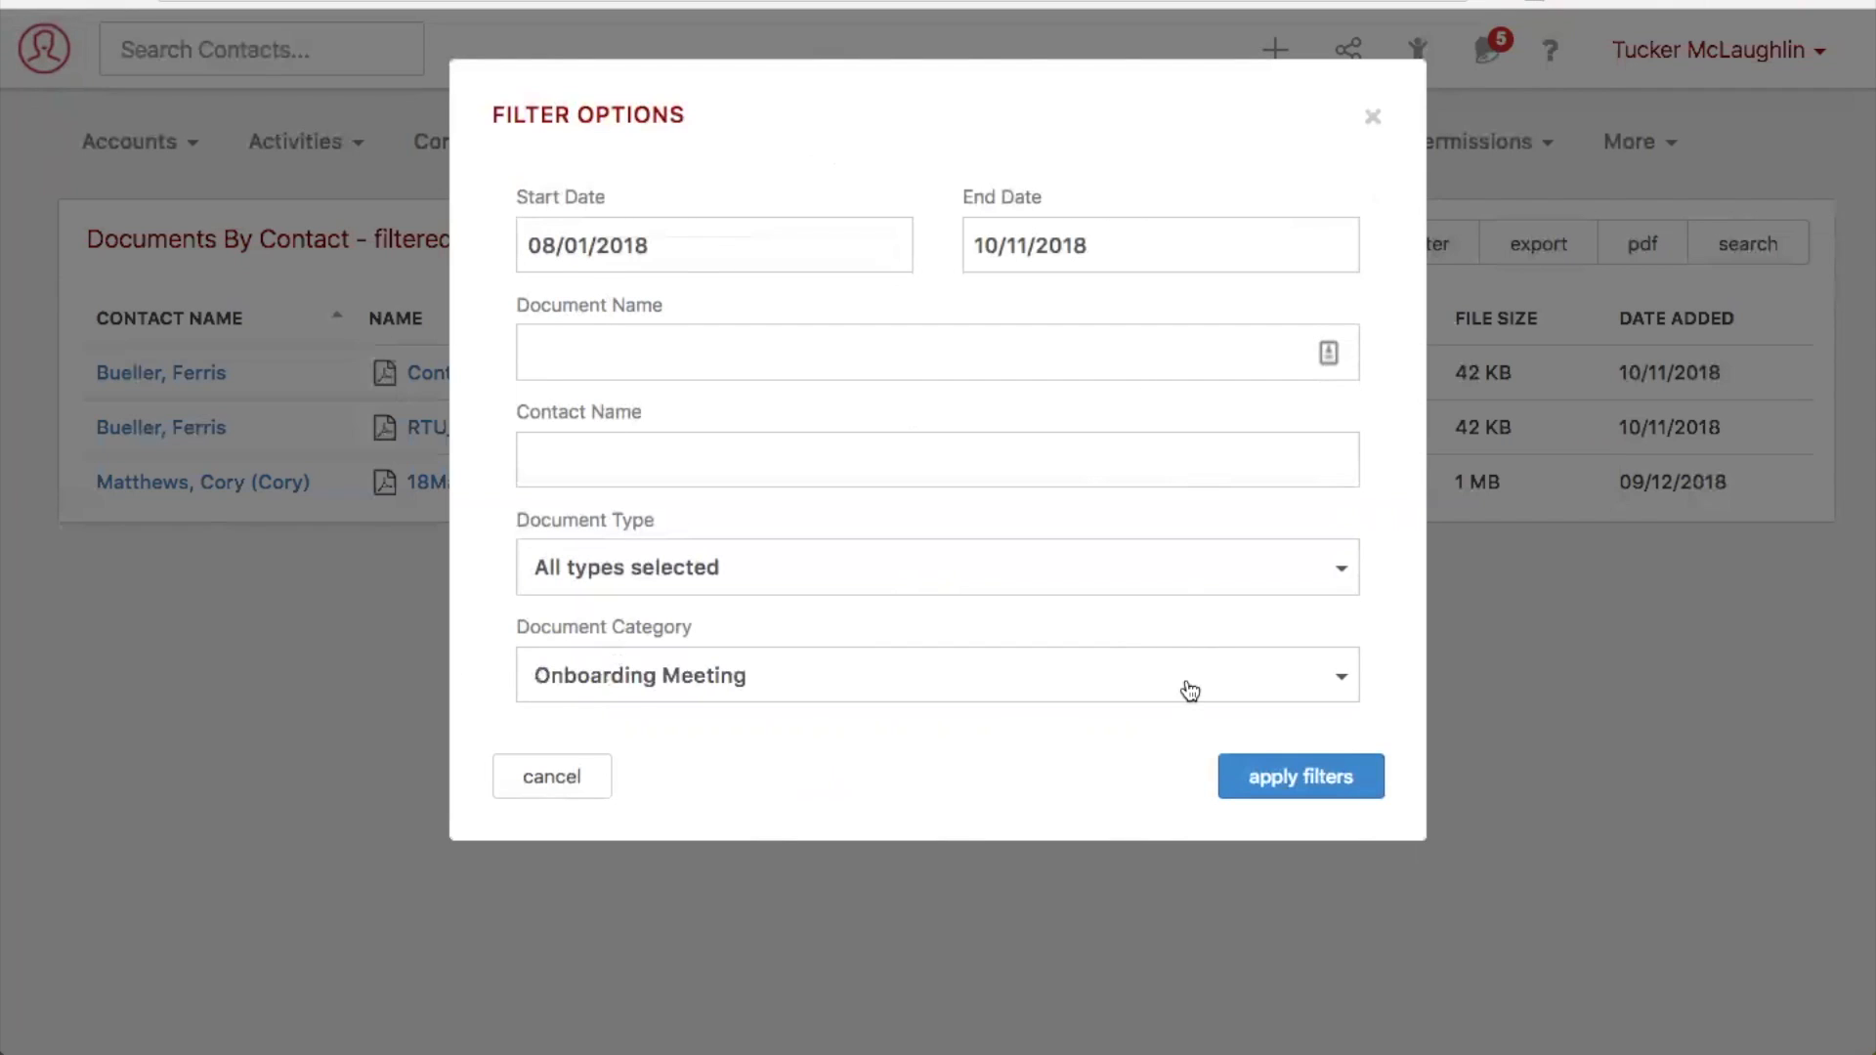
left_click(1280, 782)
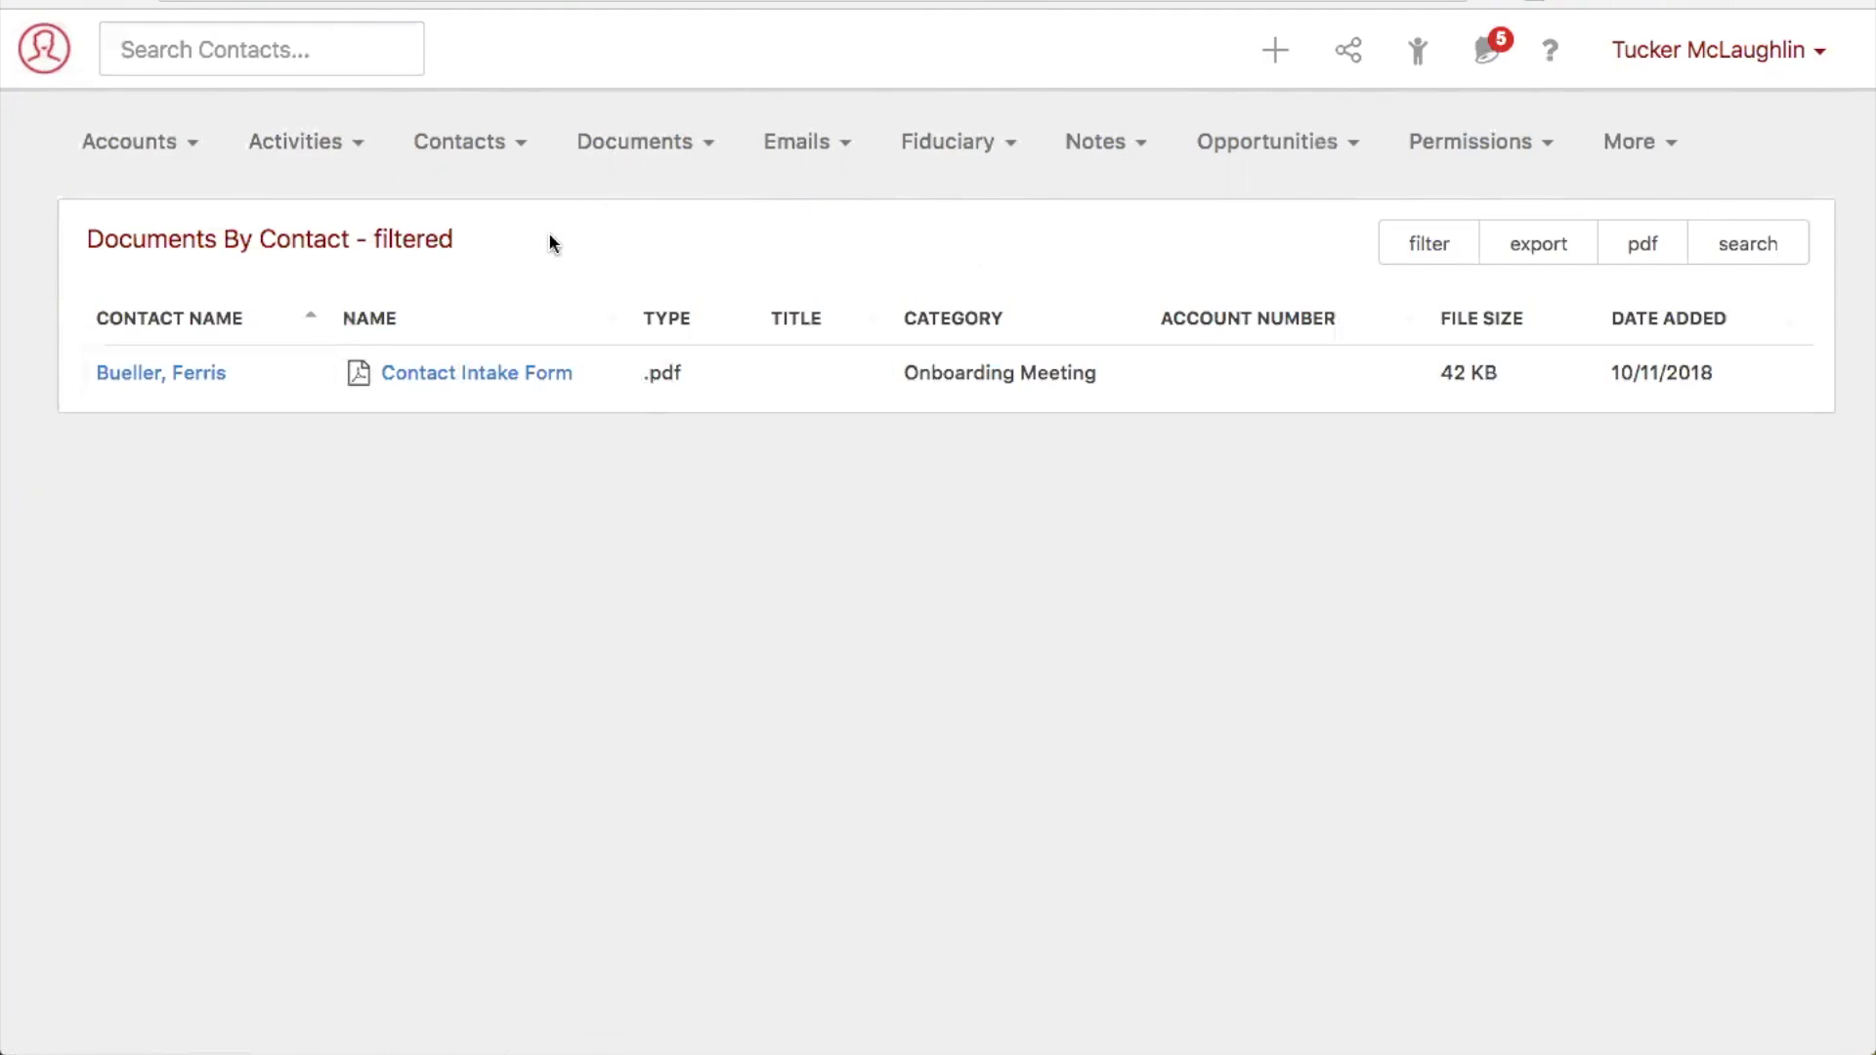
- Open the Documents By Activity report and view its filter options without applying any filter
left_click(646, 150)
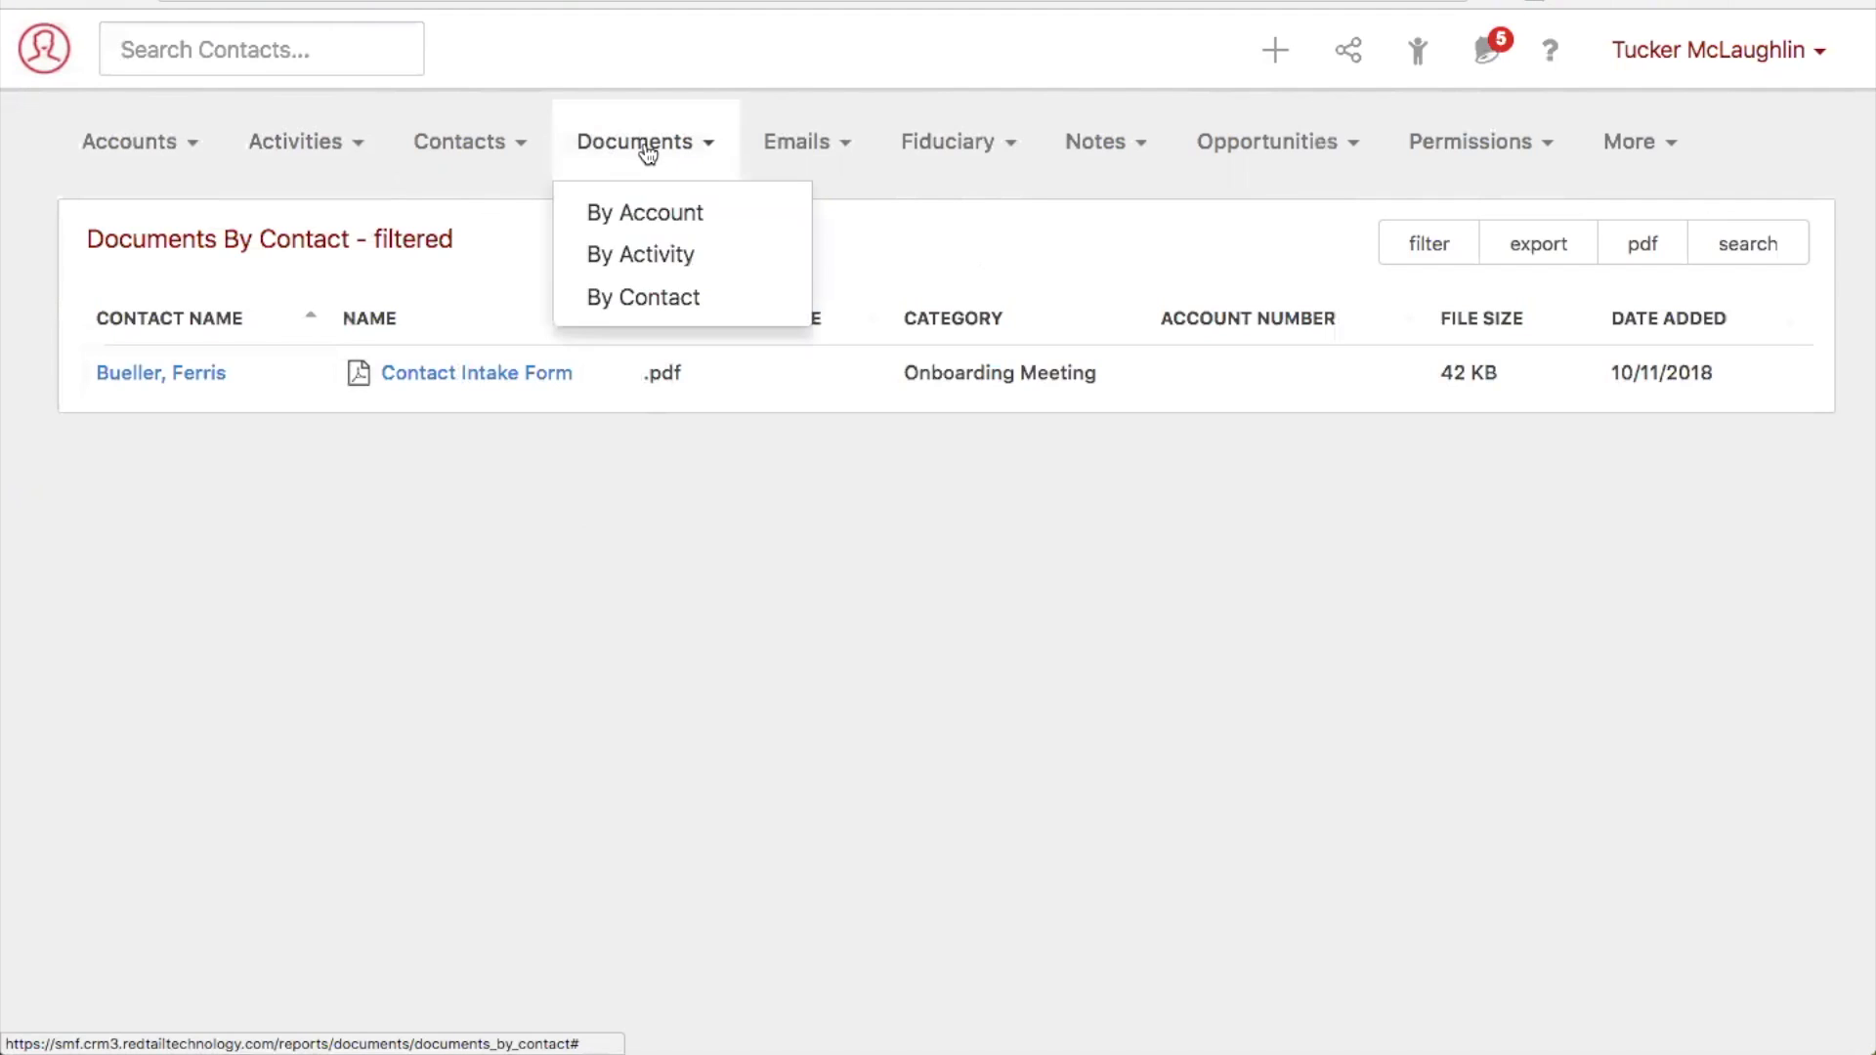
left_click(666, 255)
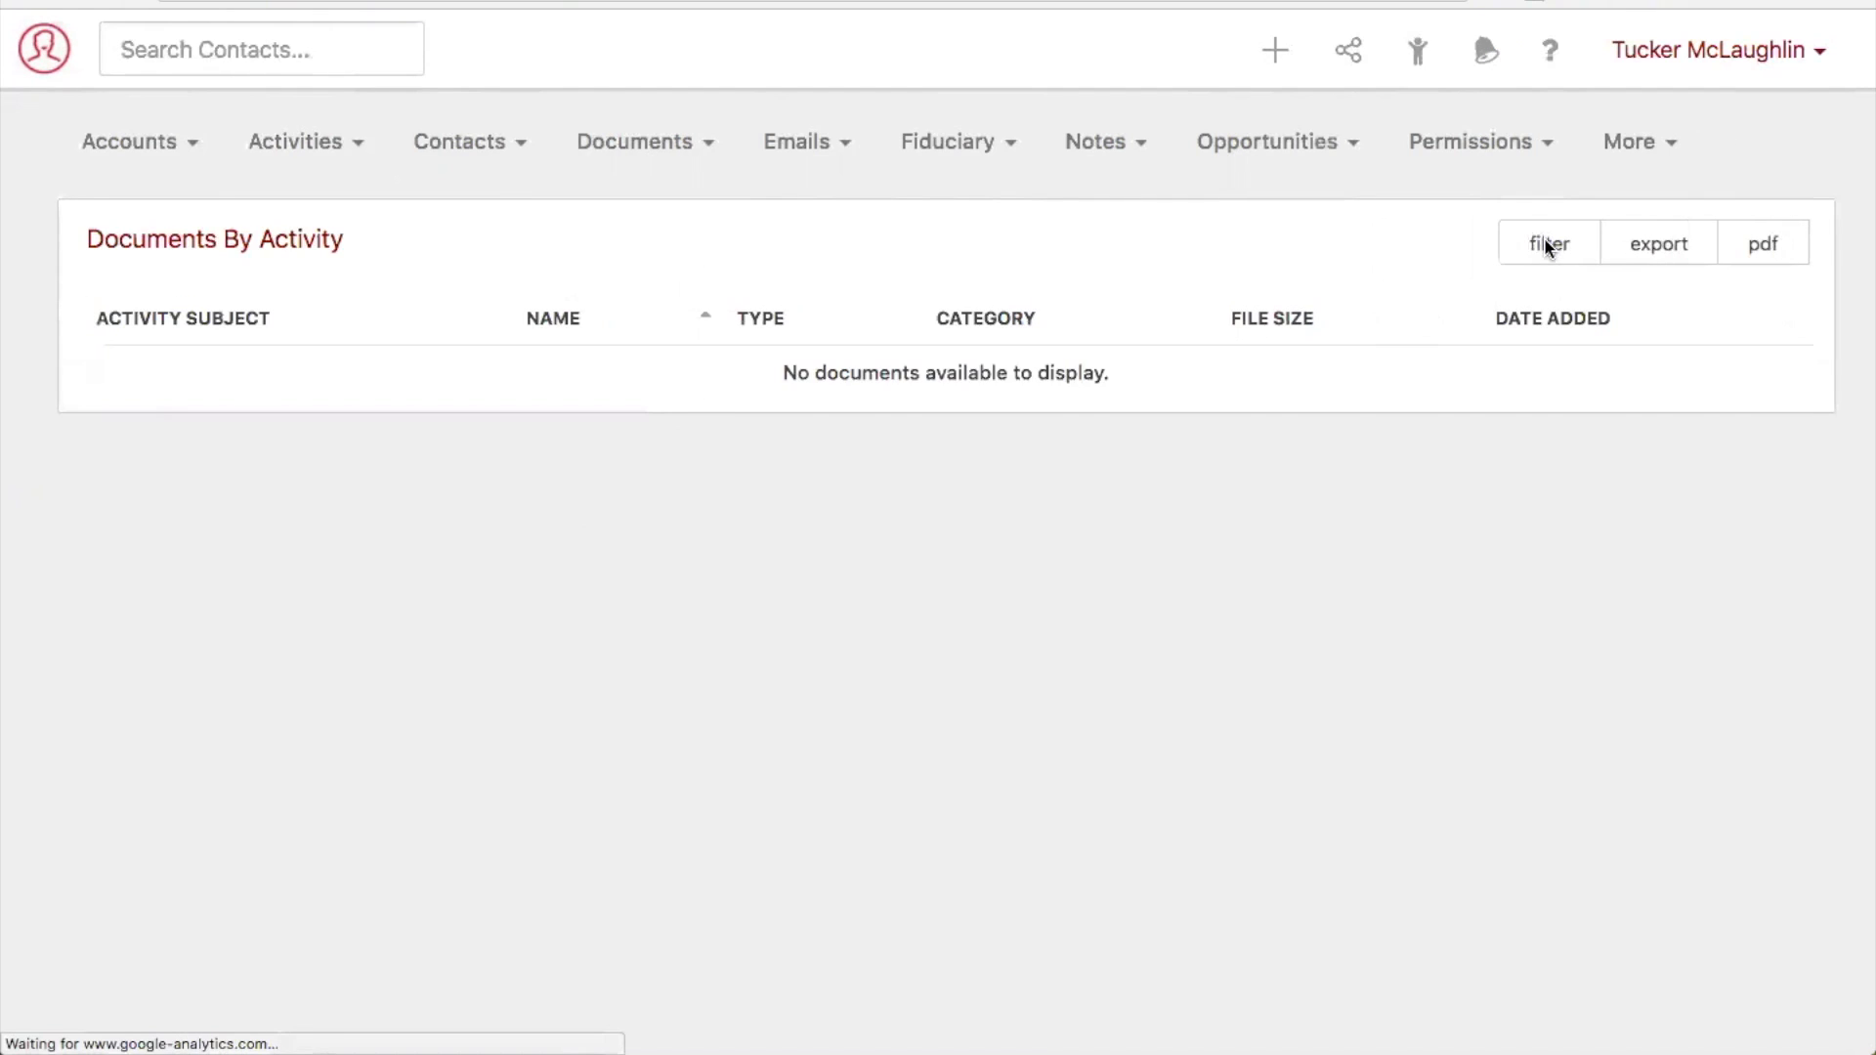
left_click(1549, 247)
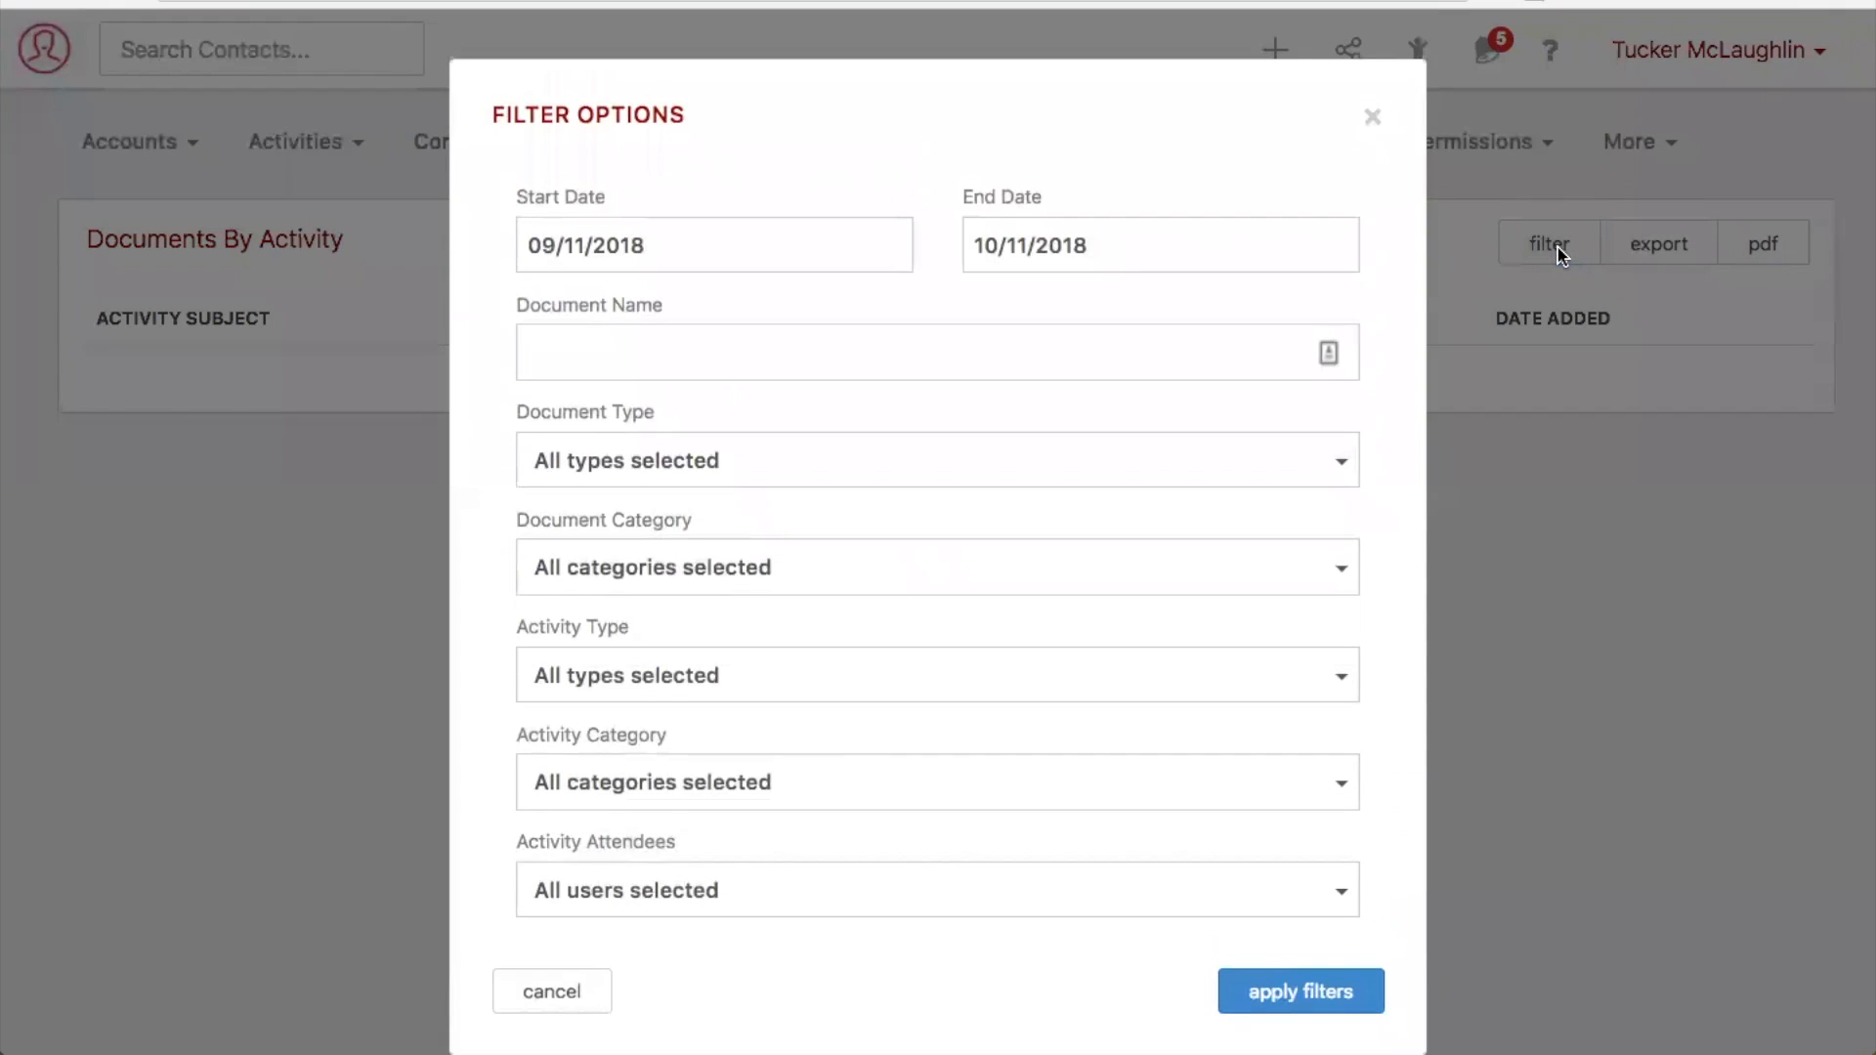
left_click(1374, 118)
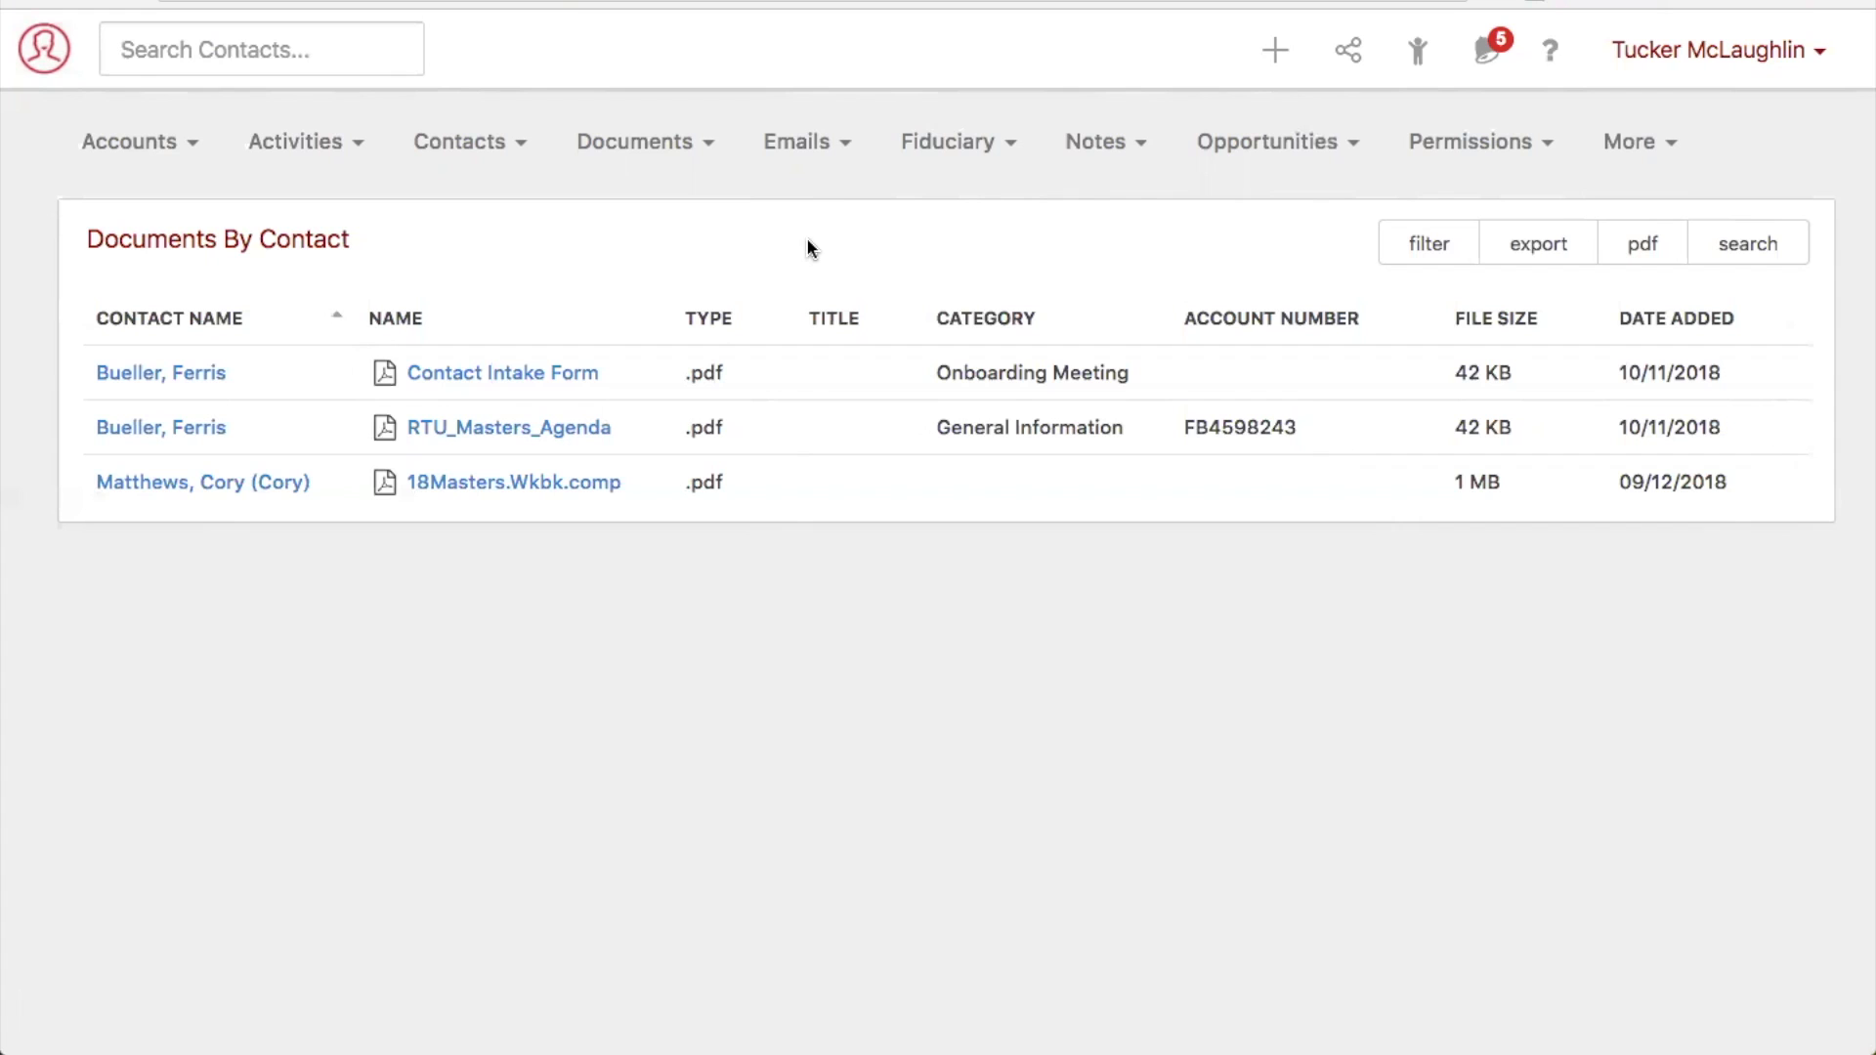